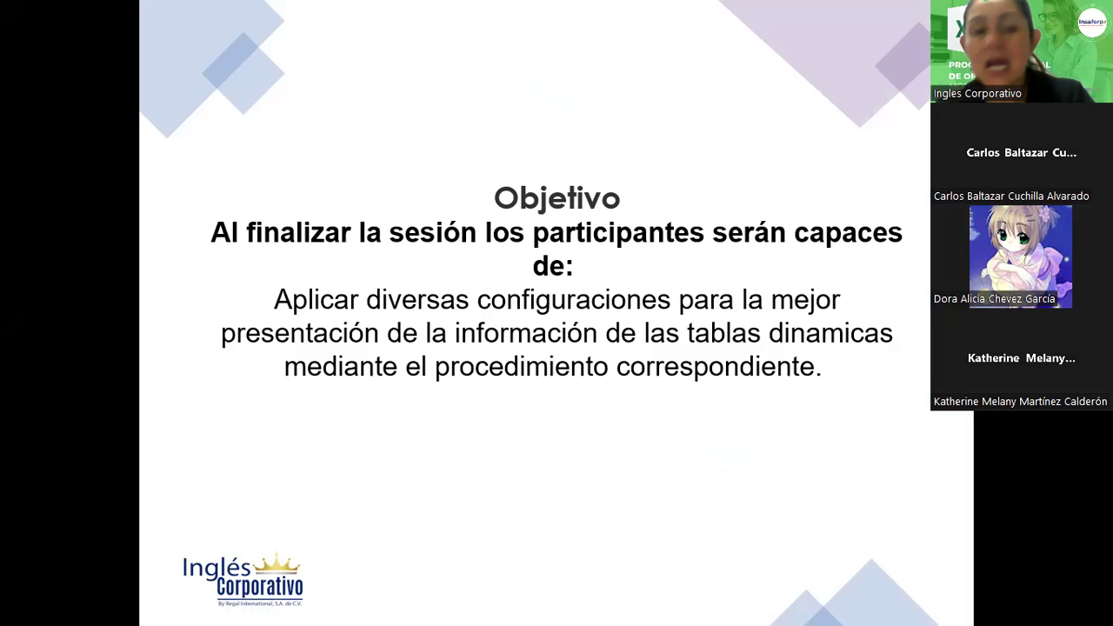
Advance the slideshow from the Objetivo slide to the finished pivot table example slide
{"action": "left_click", "coordinate": [719, 134]}
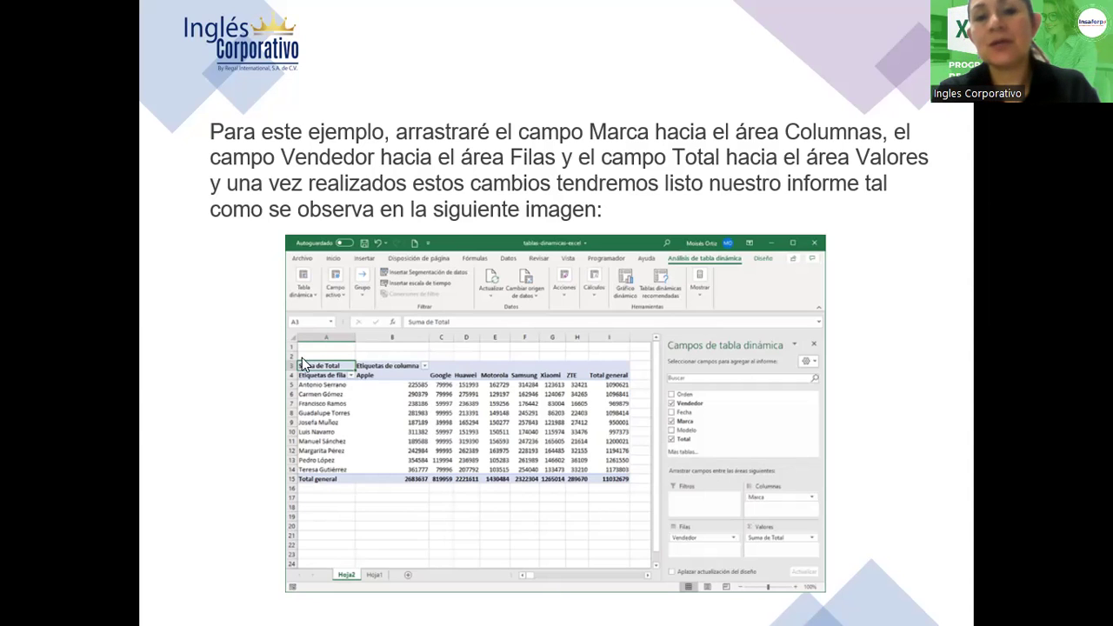
Advance through the Tablas dinámicas recomendadas slide to the end-of-show screen
{"action": "left_click", "coordinate": [390, 198]}
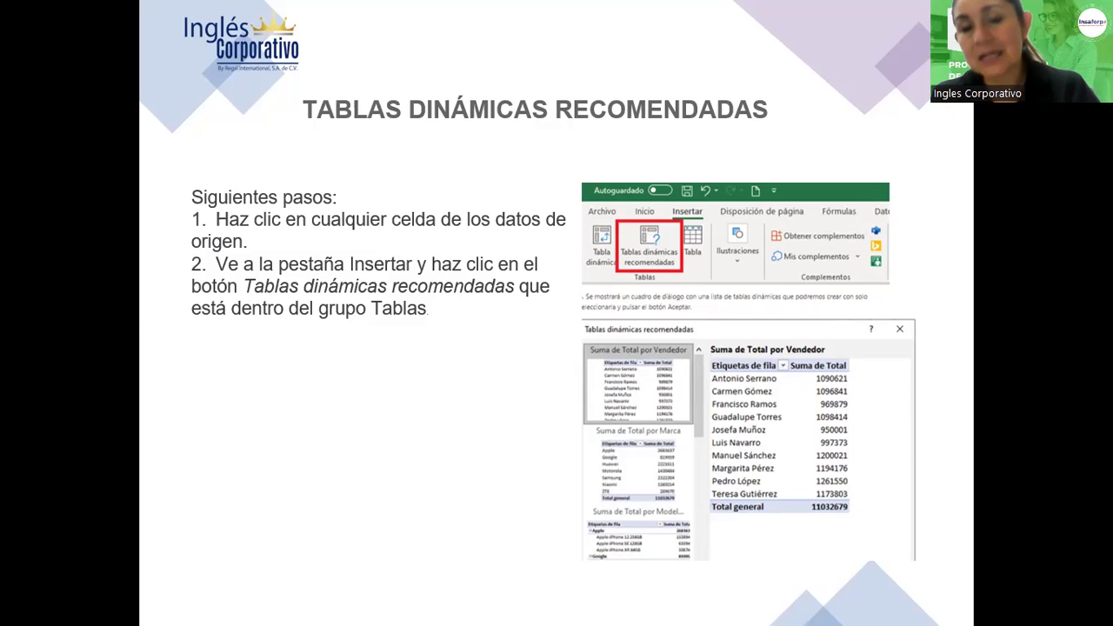
{"action": "left_click", "coordinate": [267, 386]}
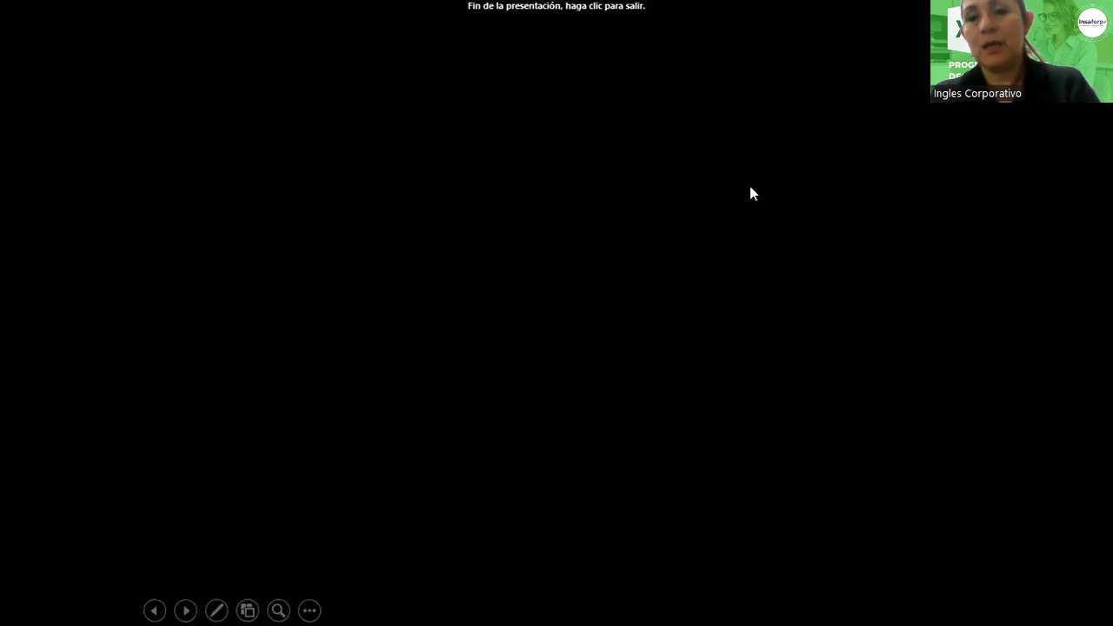
Exit the finished slideshow to return to the Excel workbook
{"action": "left_click", "coordinate": [678, 72]}
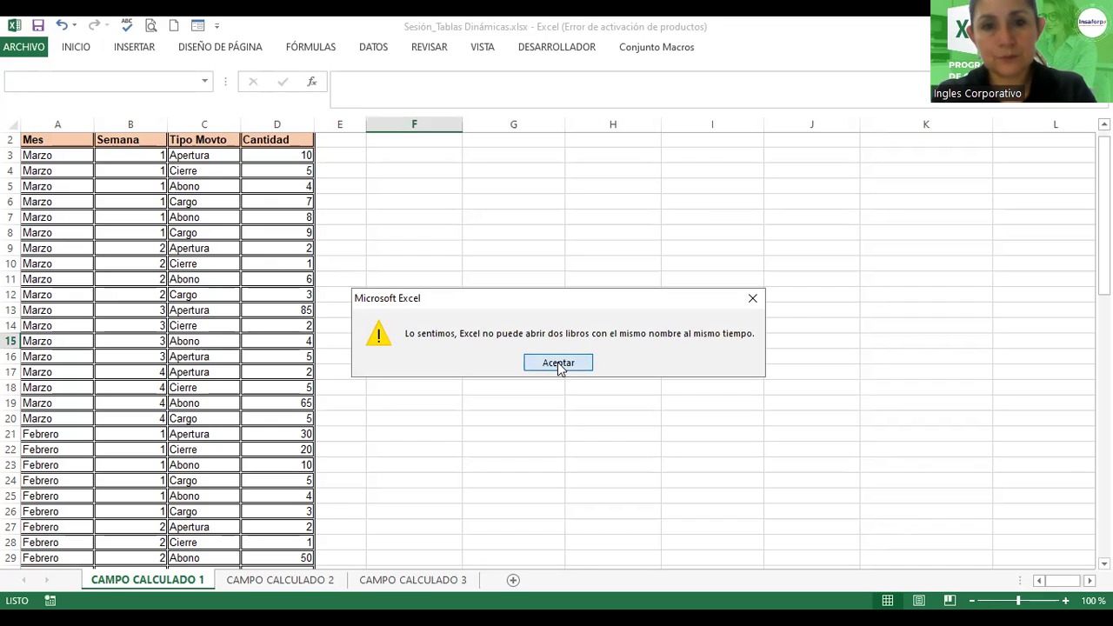
Dismiss the warning about two workbooks sharing the same name
{"action": "left_click", "coordinate": [559, 363]}
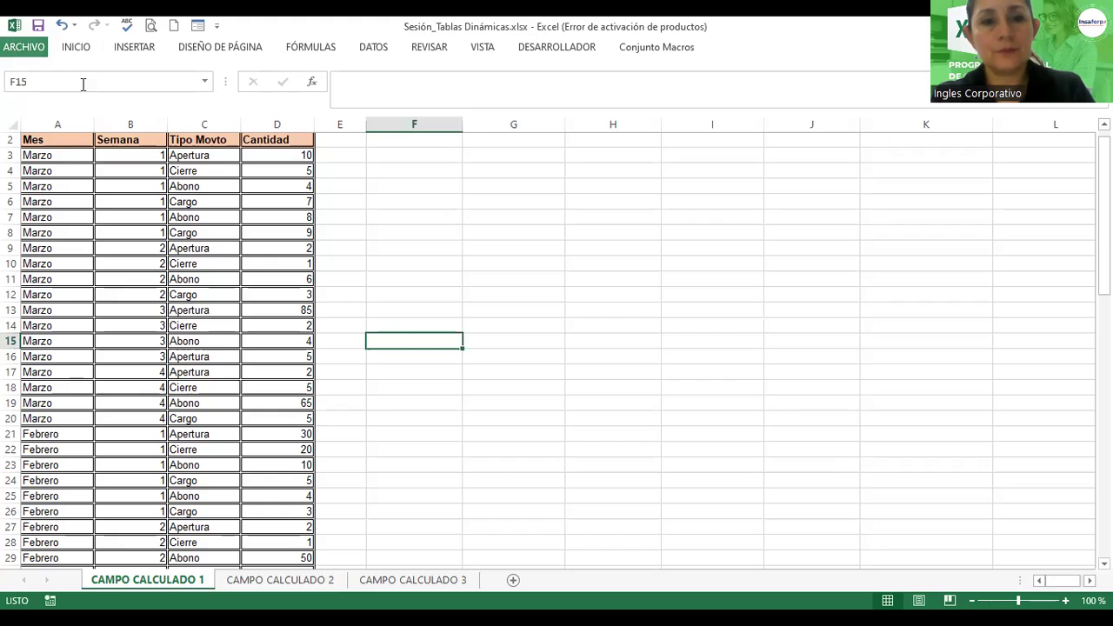
Save a copy as Sesión_Tablas Dinámicas_02.xlsx in the current Sesion 15 folder
{"action": "left_click", "coordinate": [23, 49]}
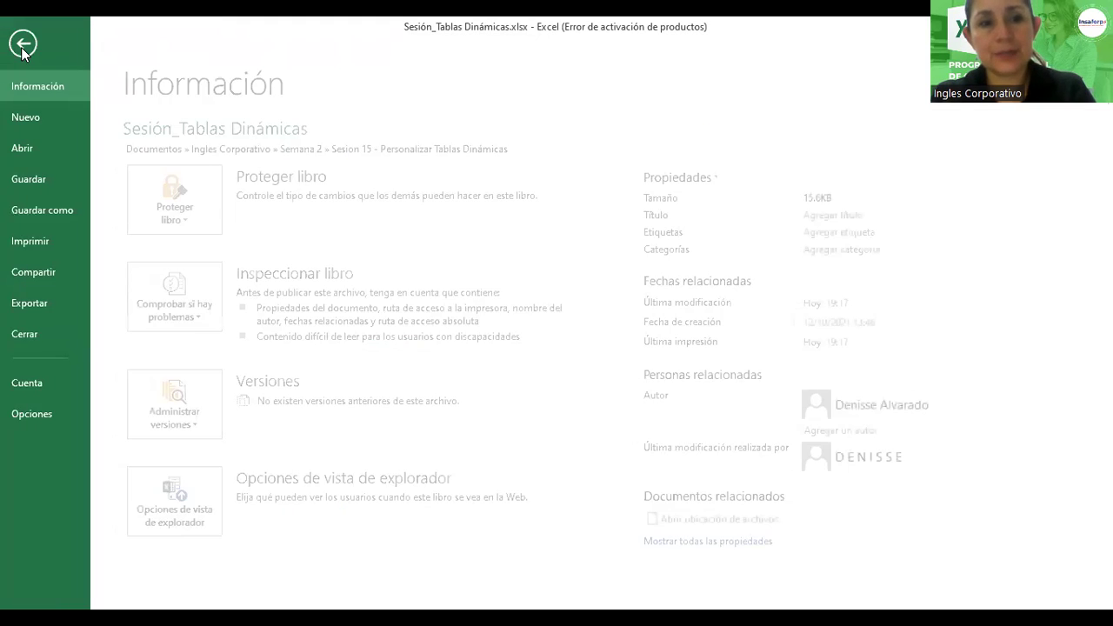
{"action": "left_click", "coordinate": [64, 213]}
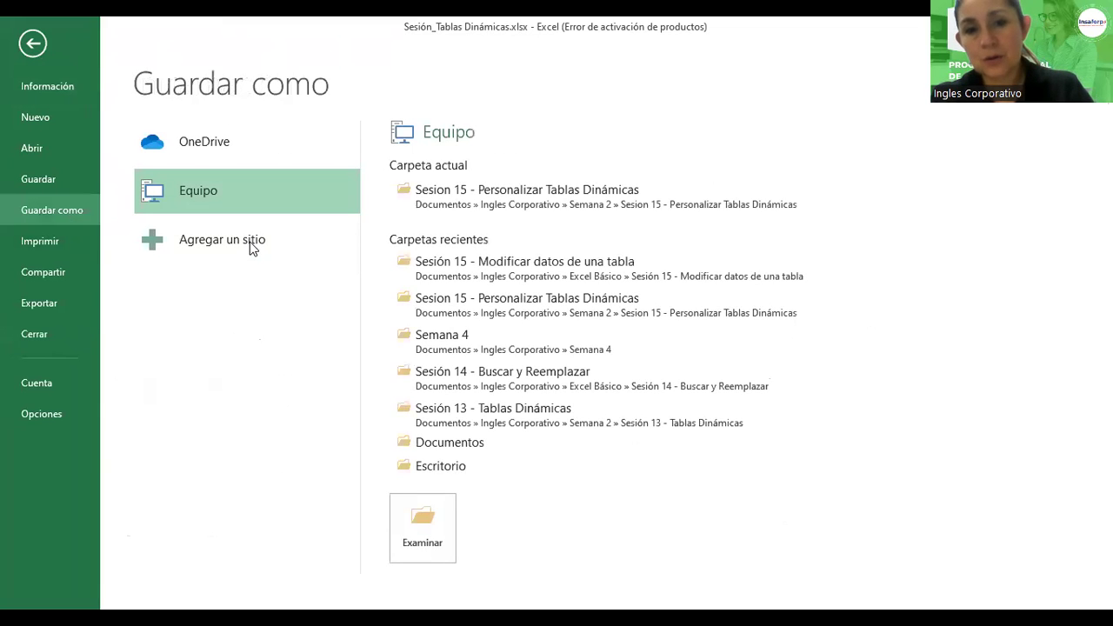
{"action": "left_click", "coordinate": [475, 188]}
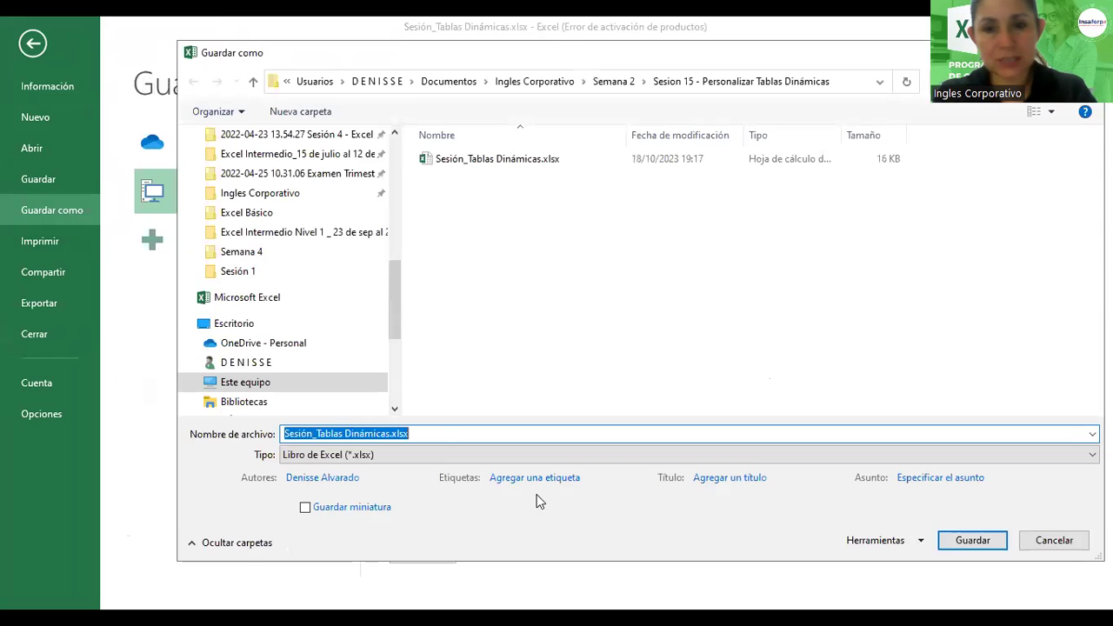
{"action": "left_click", "coordinate": [418, 433]}
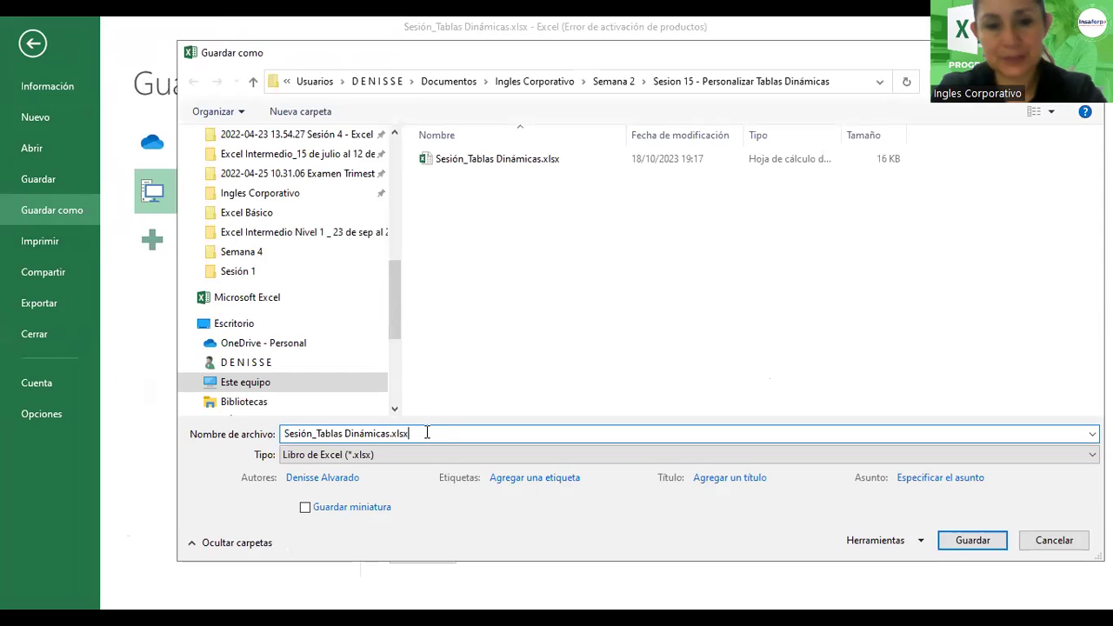
{"action": "key", "text": "BackSpace"}
{"action": "key", "text": "BackSpace"}
{"action": "key", "text": "BackSpace"}
{"action": "type", "text": "_2"}
{"action": "key", "text": "Return"}
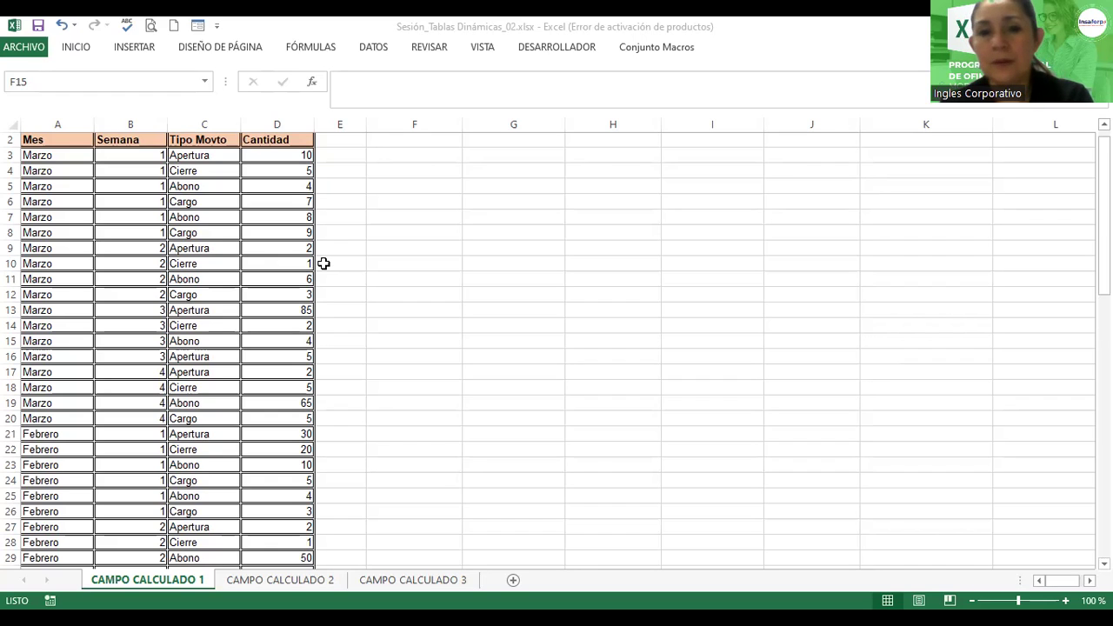
{"action": "left_click", "coordinate": [513, 278]}
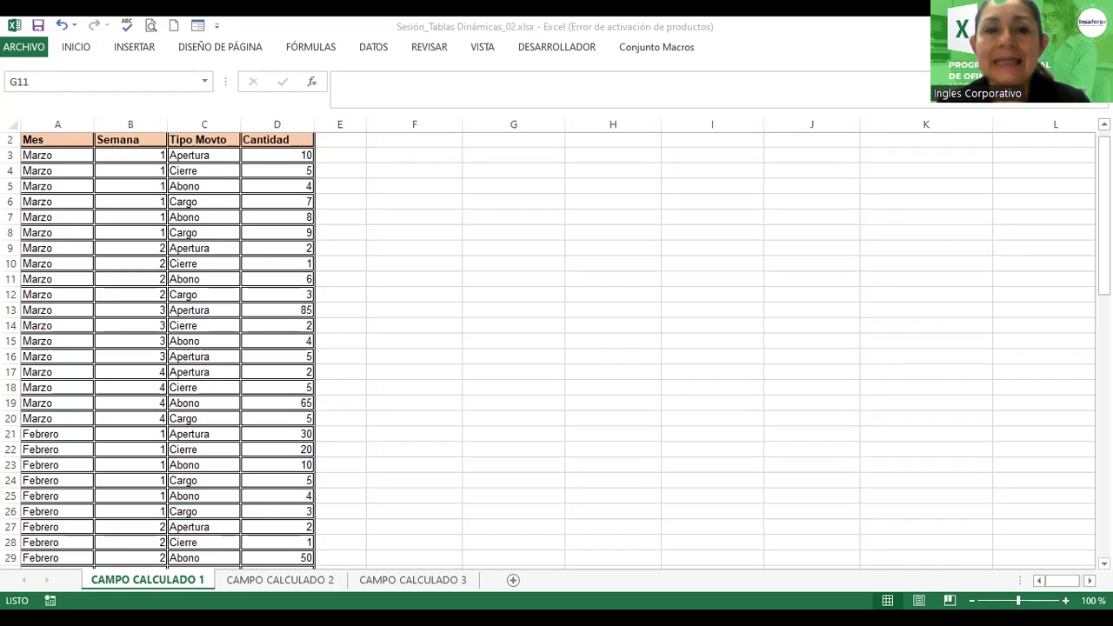
{"action": "left_click", "coordinate": [209, 216]}
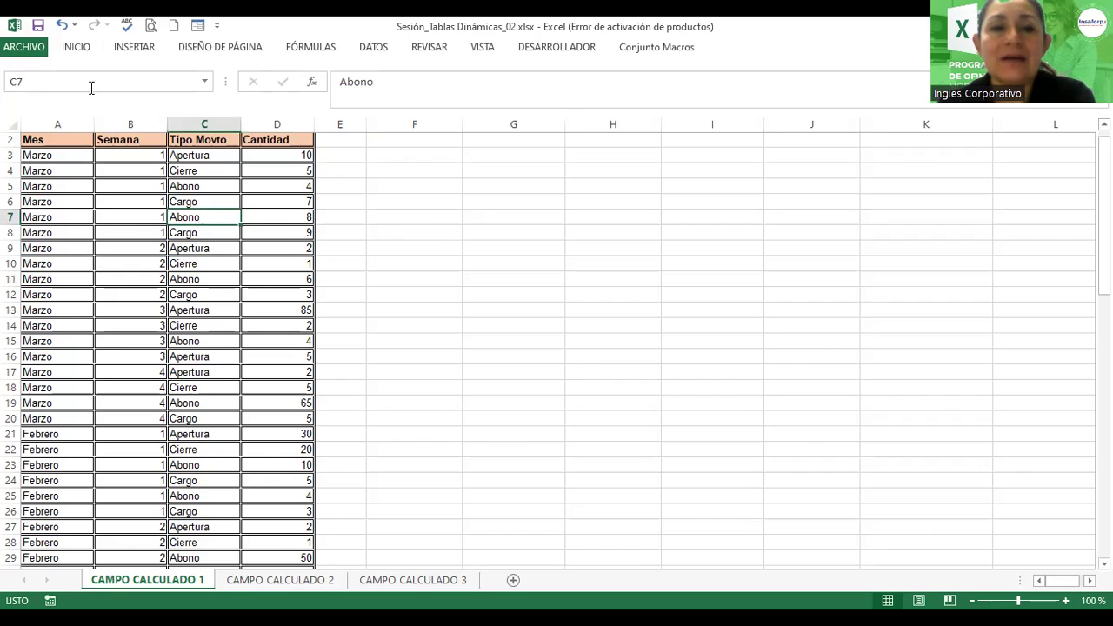
{"action": "left_click", "coordinate": [133, 50]}
{"action": "left_click", "coordinate": [79, 87]}
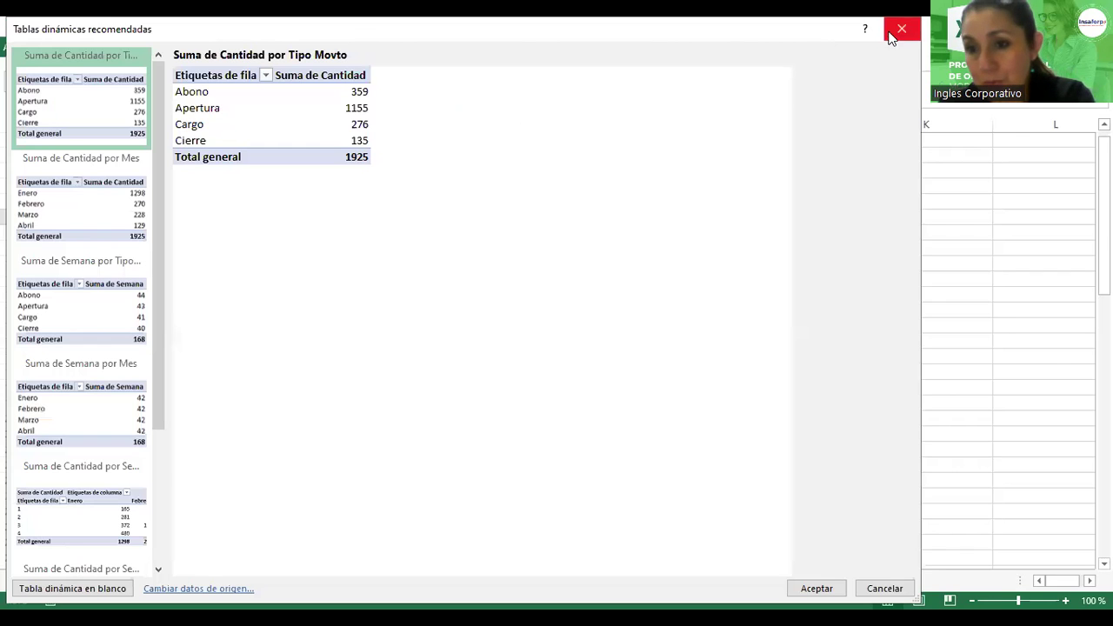
{"action": "left_click", "coordinate": [901, 29]}
{"action": "left_click", "coordinate": [131, 202]}
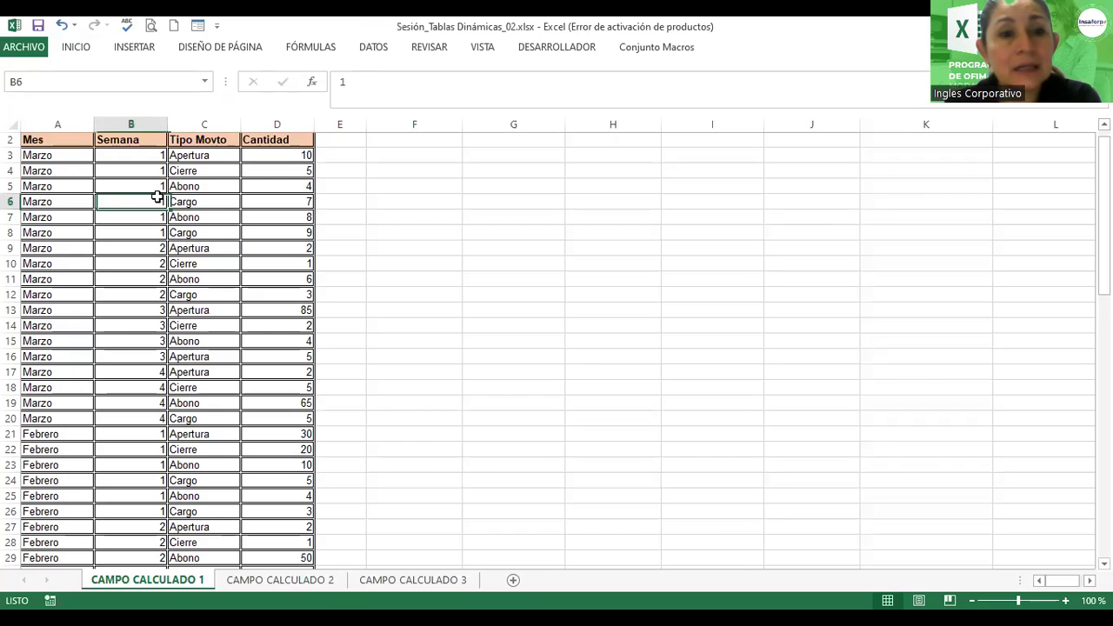
Insert a new empty pivot table on the existing sheet at cell F5
{"action": "left_click", "coordinate": [133, 50]}
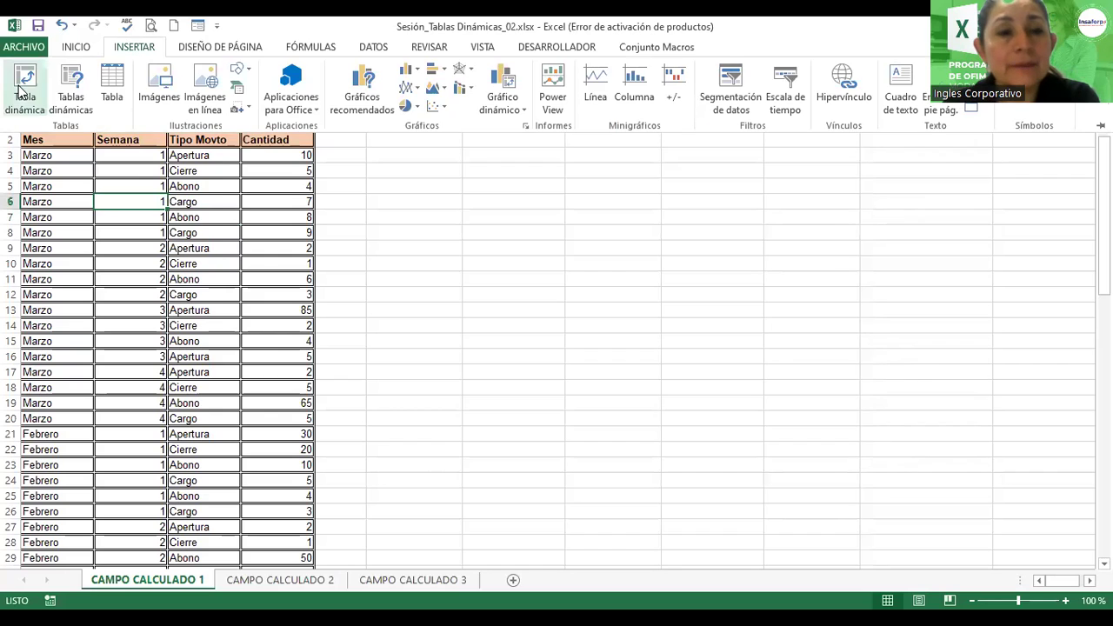
{"action": "left_click", "coordinate": [22, 92]}
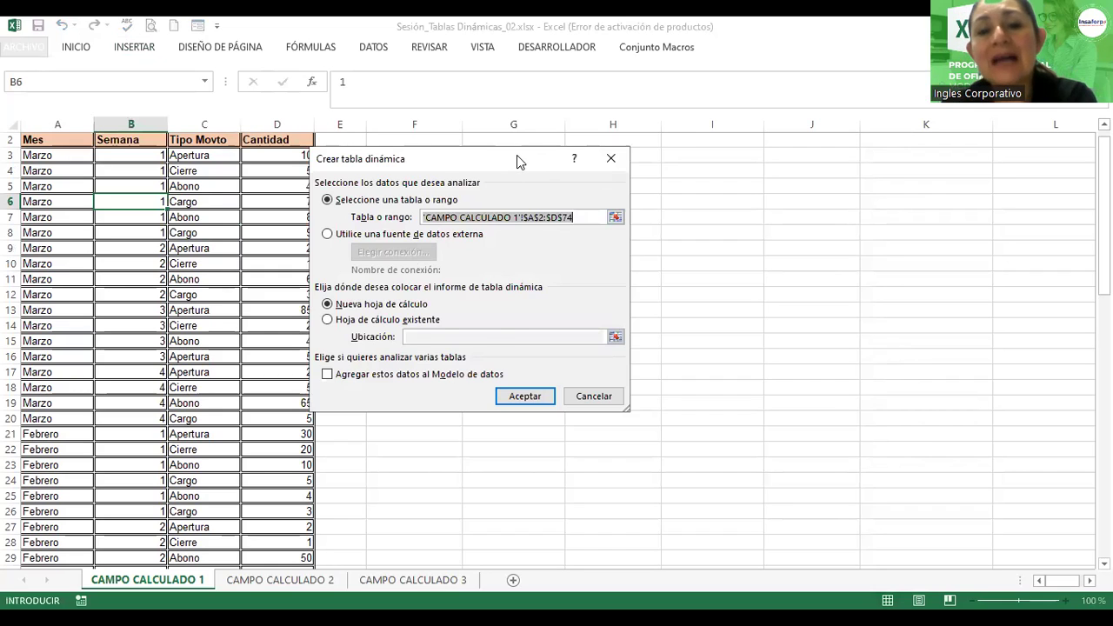
{"action": "left_click_drag", "start_coordinate": [516, 154], "coordinate": [560, 134]}
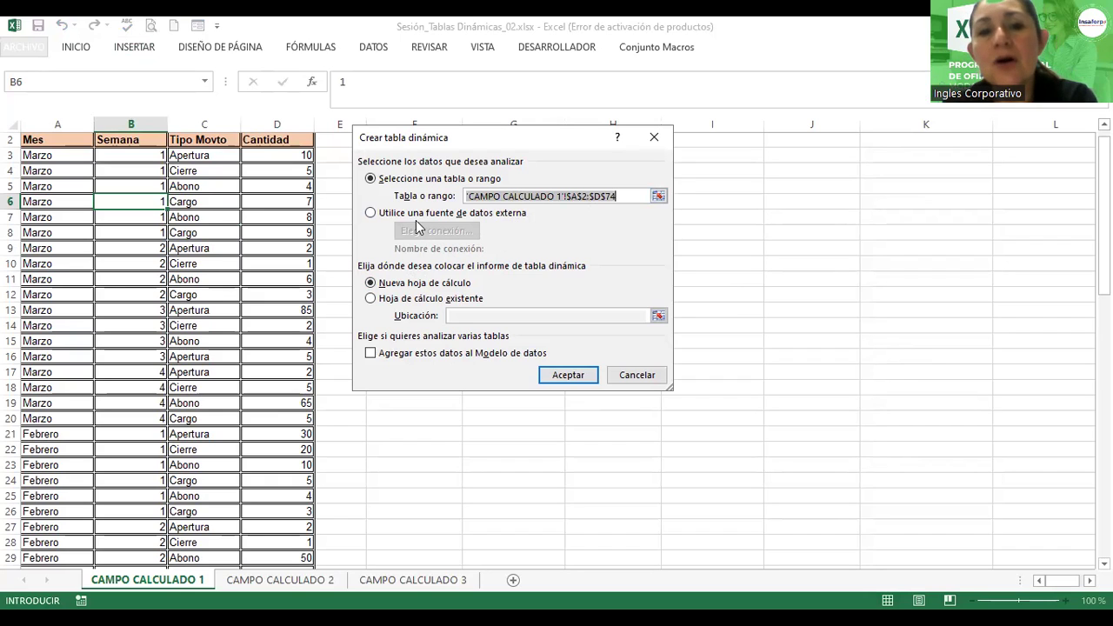
{"action": "left_click", "coordinate": [372, 299]}
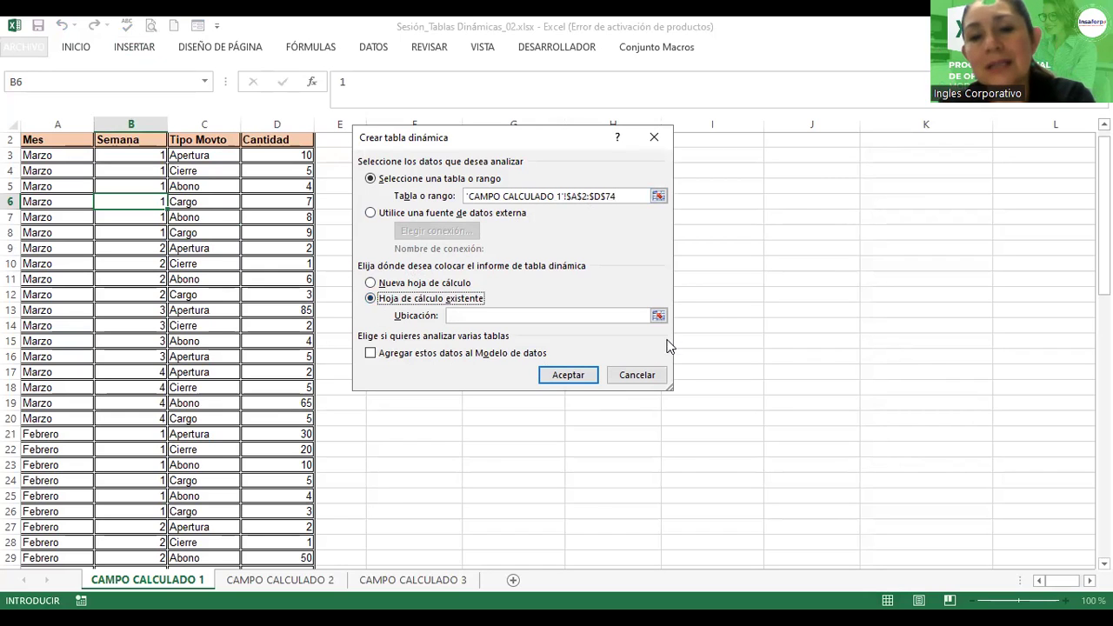
{"action": "left_click", "coordinate": [659, 316]}
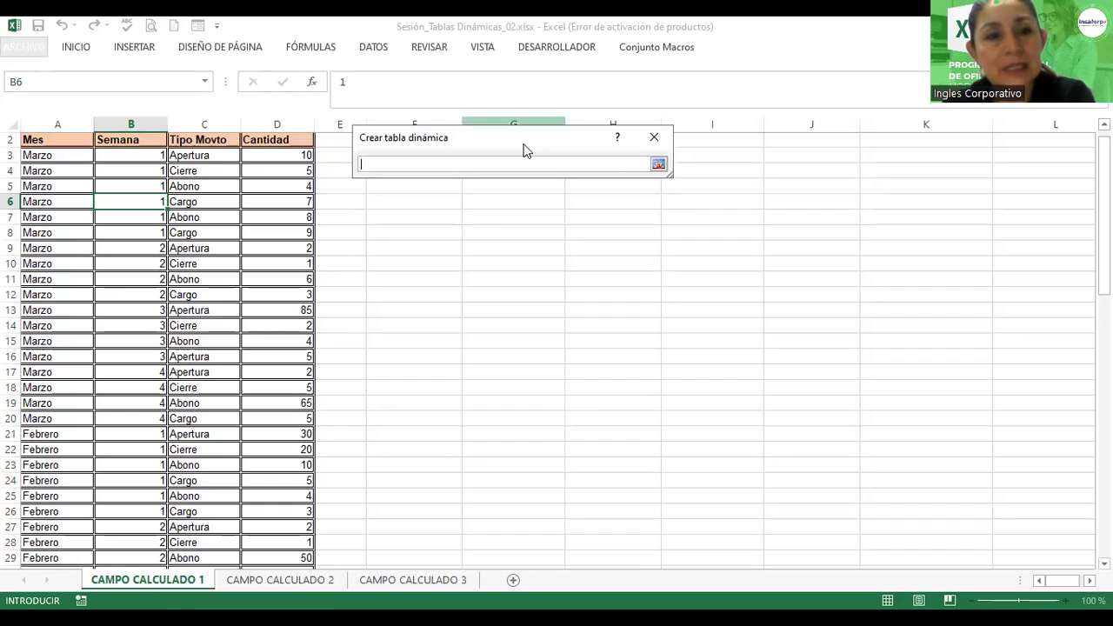
{"action": "left_click_drag", "start_coordinate": [524, 150], "coordinate": [315, 343]}
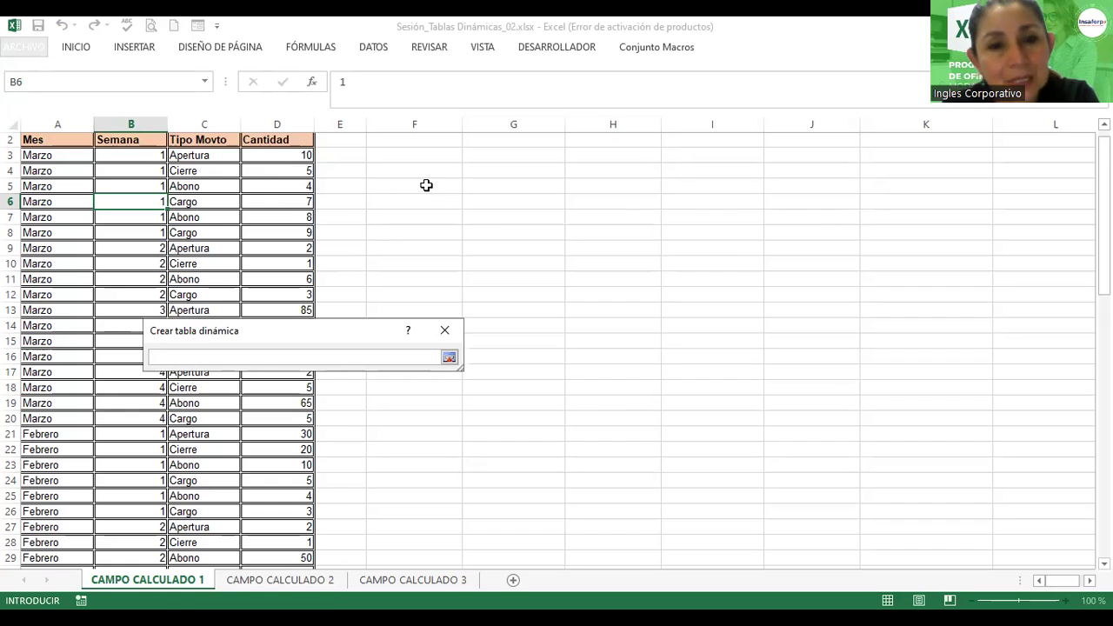
{"action": "left_click", "coordinate": [423, 186]}
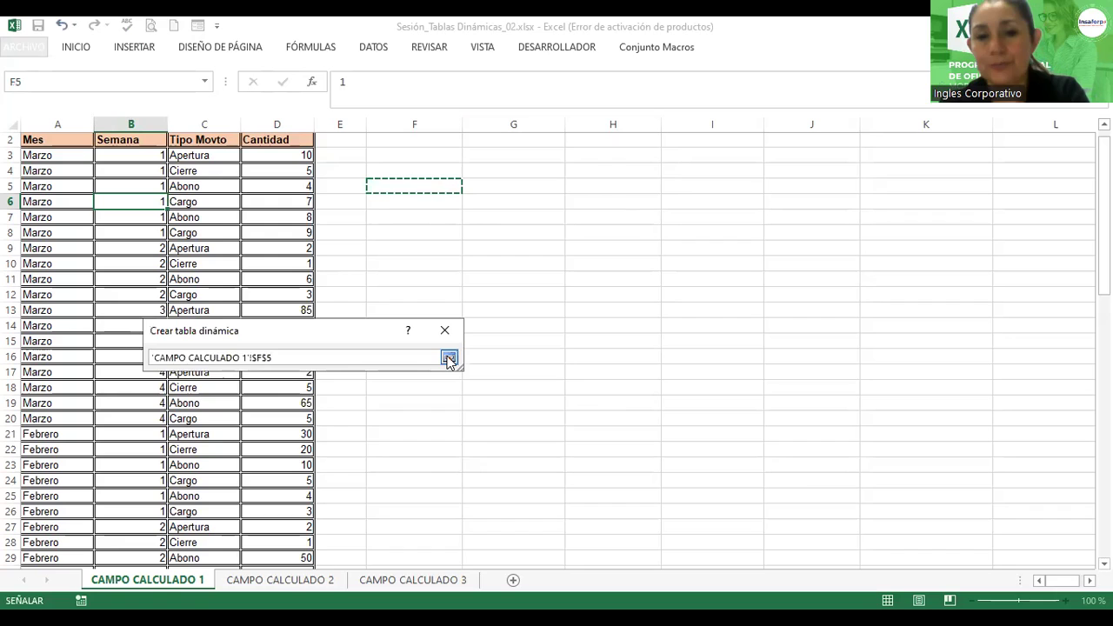
{"action": "left_click", "coordinate": [449, 358]}
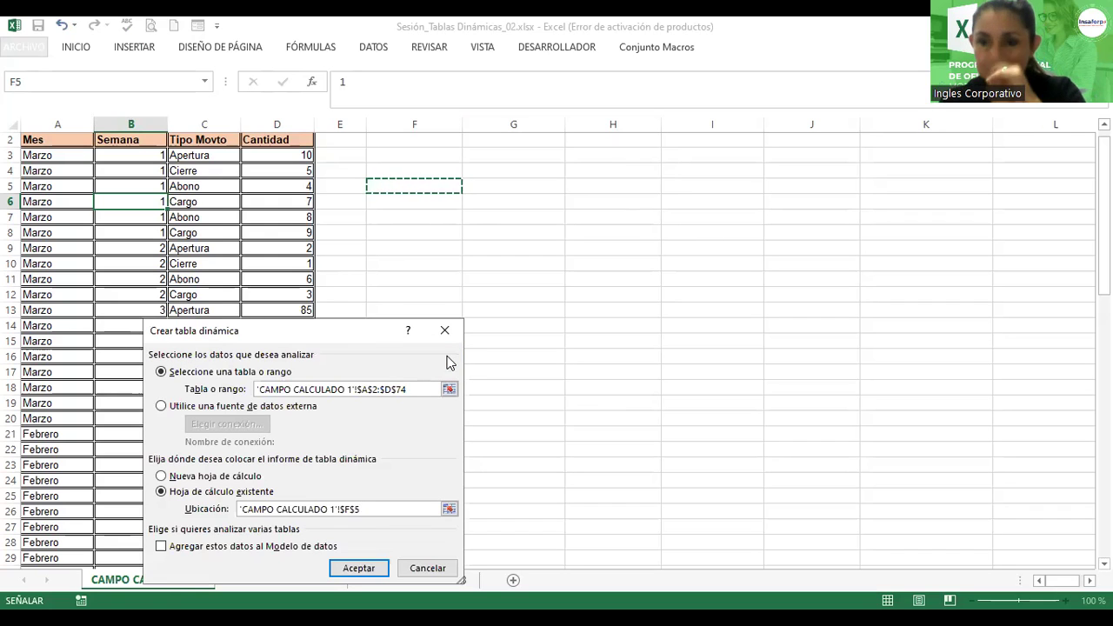
{"action": "left_click", "coordinate": [358, 568]}
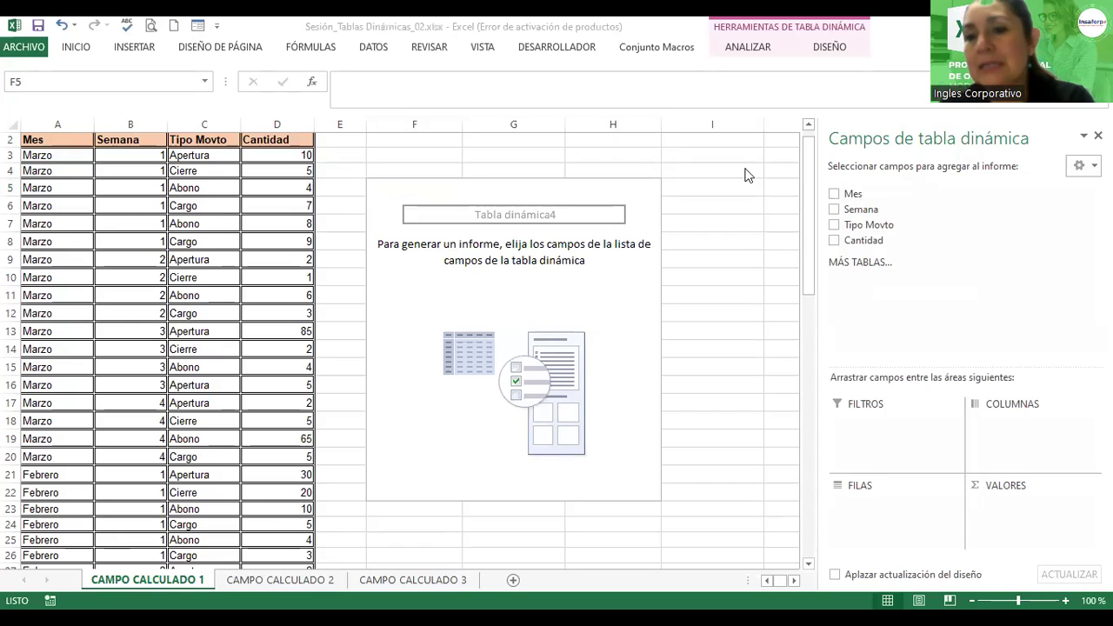
Add Mes as pivot rows and Cantidad as summed values, giving total 1925
{"action": "left_click", "coordinate": [834, 195]}
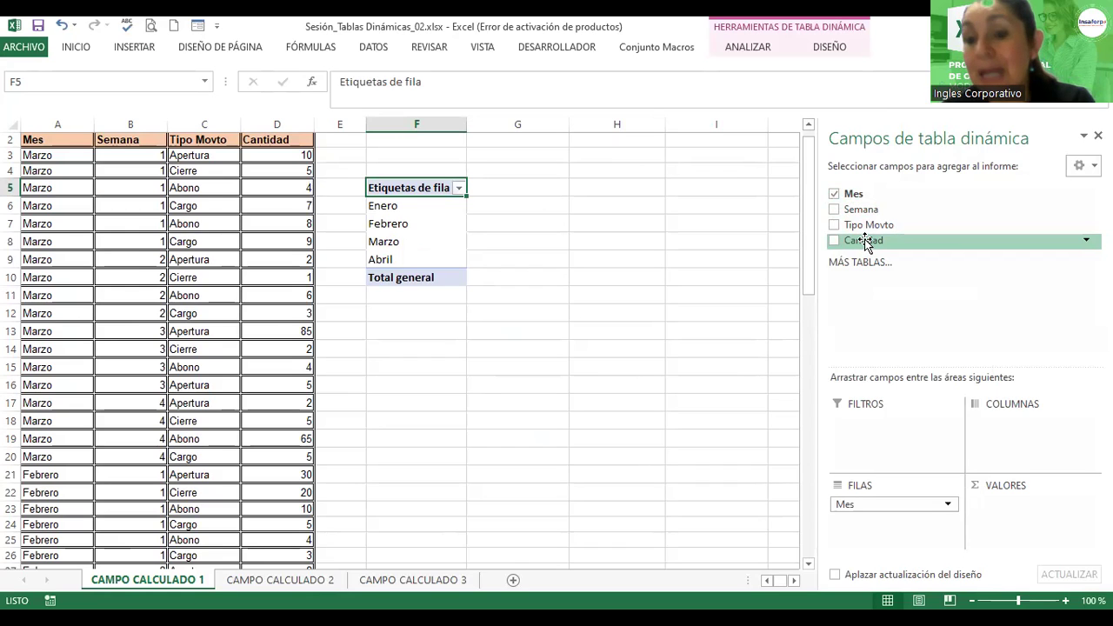
{"action": "left_click", "coordinate": [836, 241]}
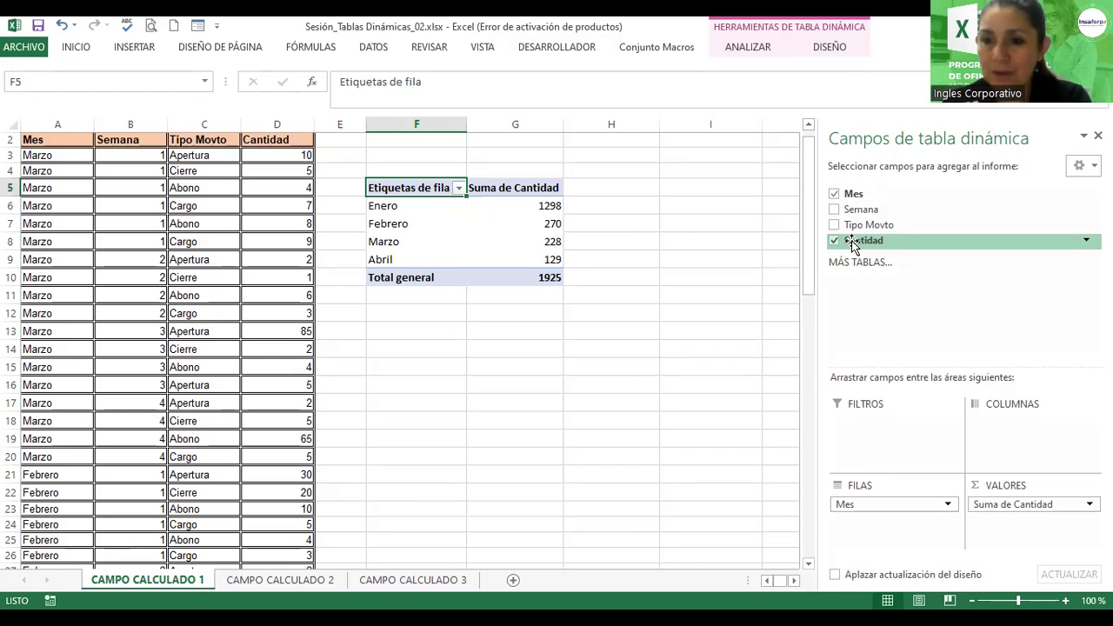
{"action": "left_click", "coordinate": [381, 154]}
Enter the title 'TD_ Pormes, que muestra el total de las cantidades' in F3
{"action": "type", "text": "TD"}
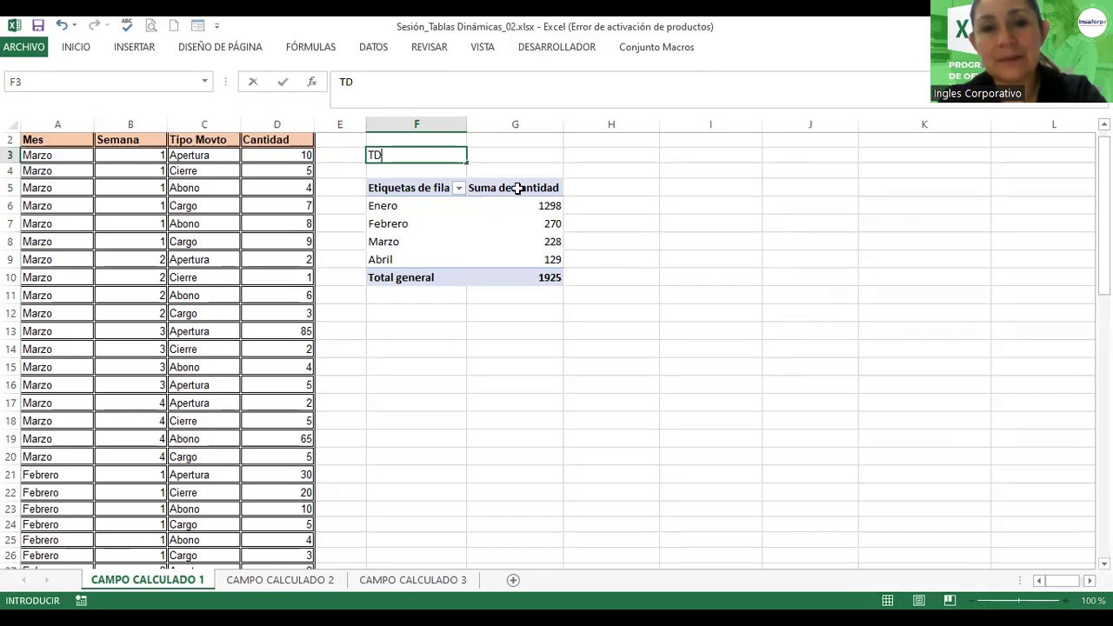
{"action": "type", "text": "_ "}
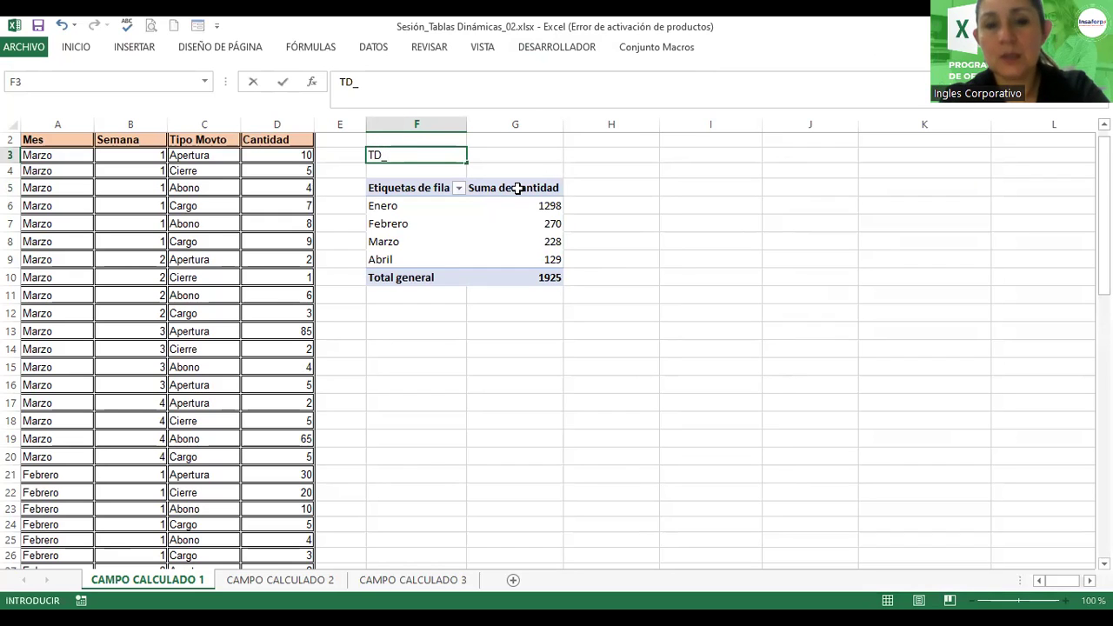
{"action": "type", "text": "Pormes"}
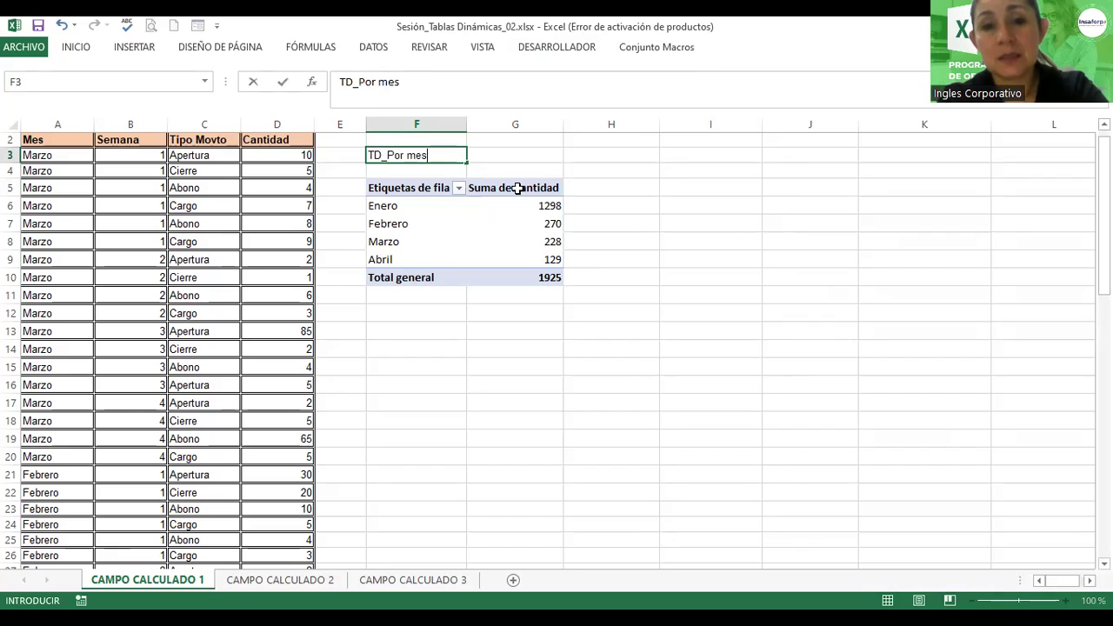
{"action": "type", "text": ", que muestra el total de las cantidade"}
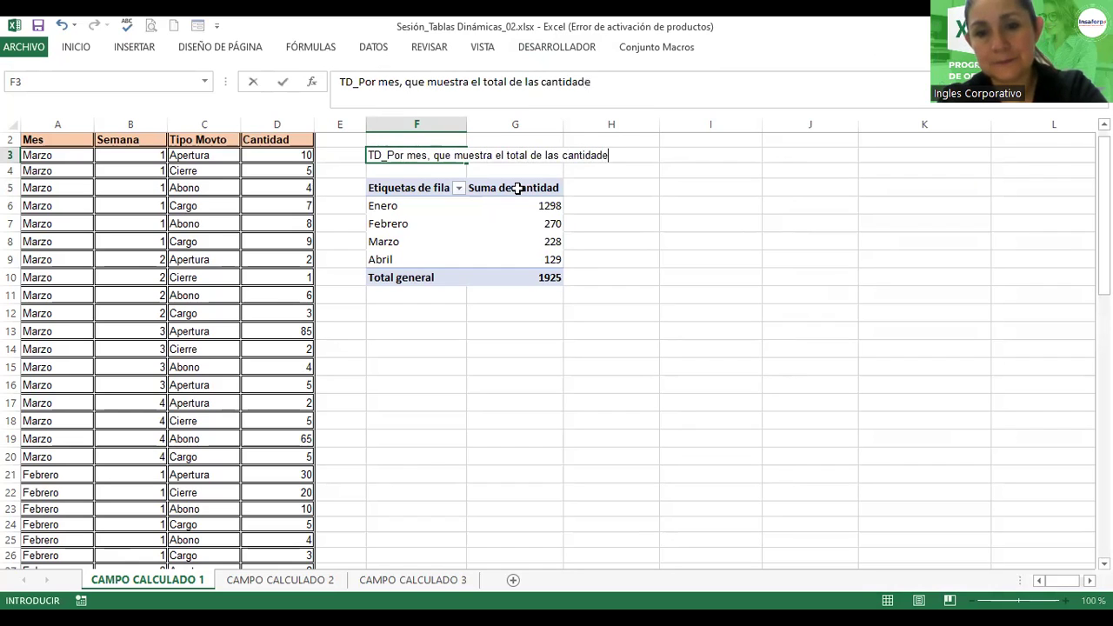
{"action": "type", "text": "s"}
{"action": "key", "text": "Return"}
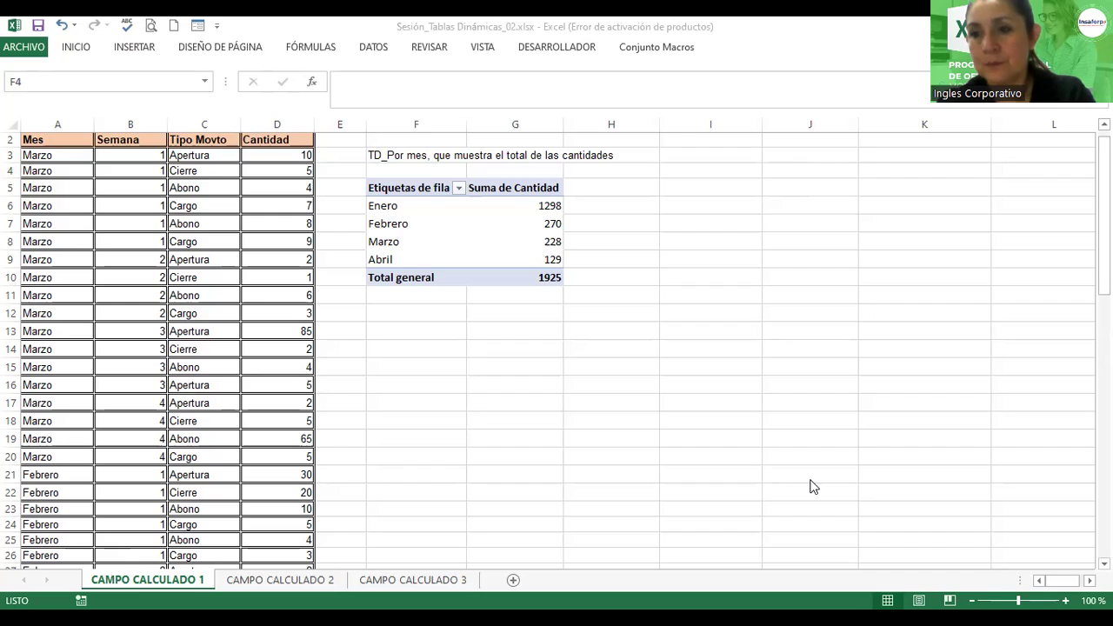
Add Tipo Movto as pivot columns: Abono, Apertura, Cargo and Cierre
{"action": "left_click", "coordinate": [504, 187]}
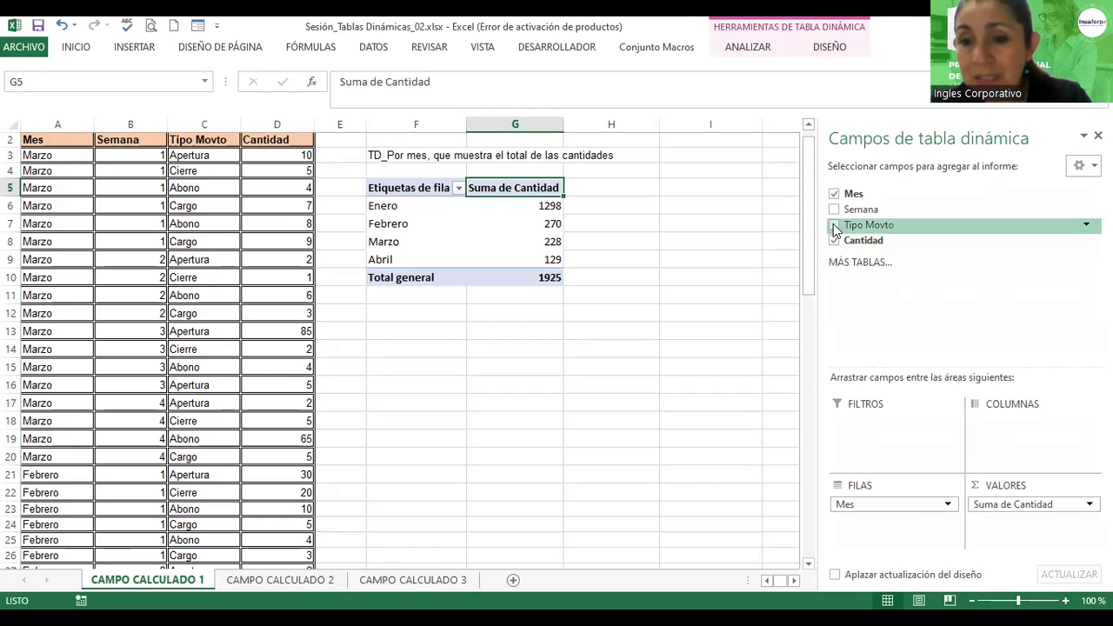
{"action": "left_click_drag", "start_coordinate": [861, 228], "coordinate": [1006, 425]}
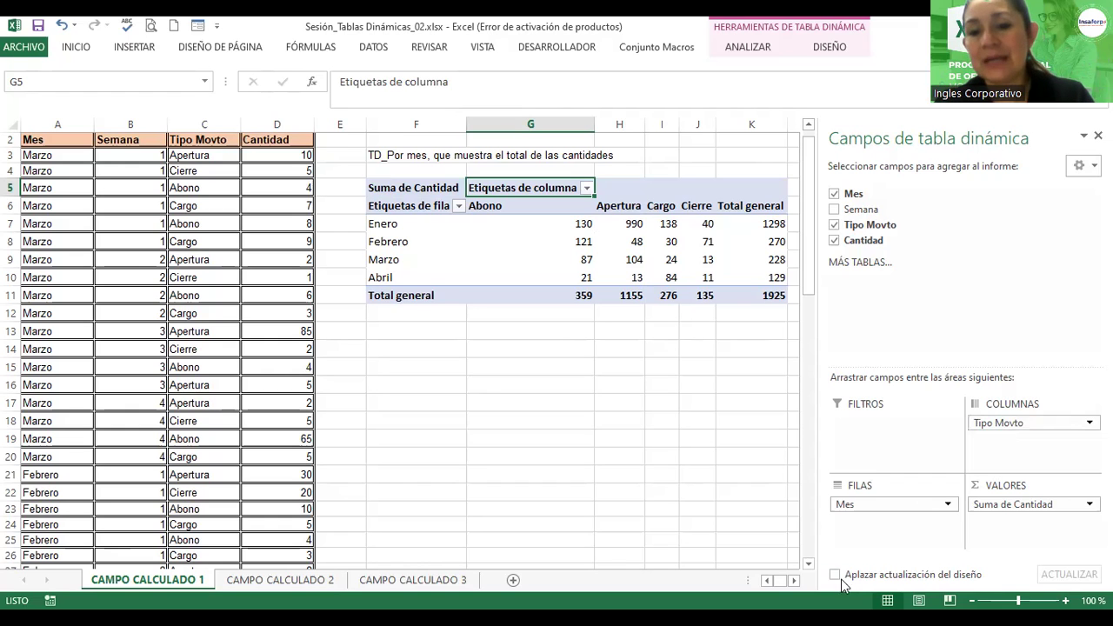
{"action": "left_click", "coordinate": [793, 581]}
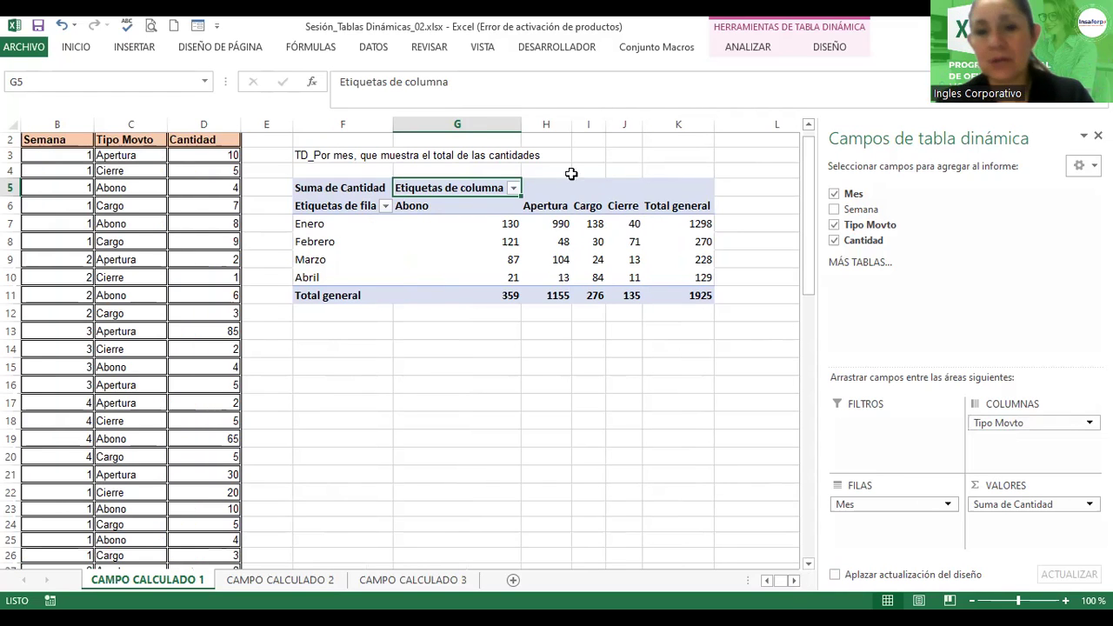
{"action": "left_click", "coordinate": [568, 203]}
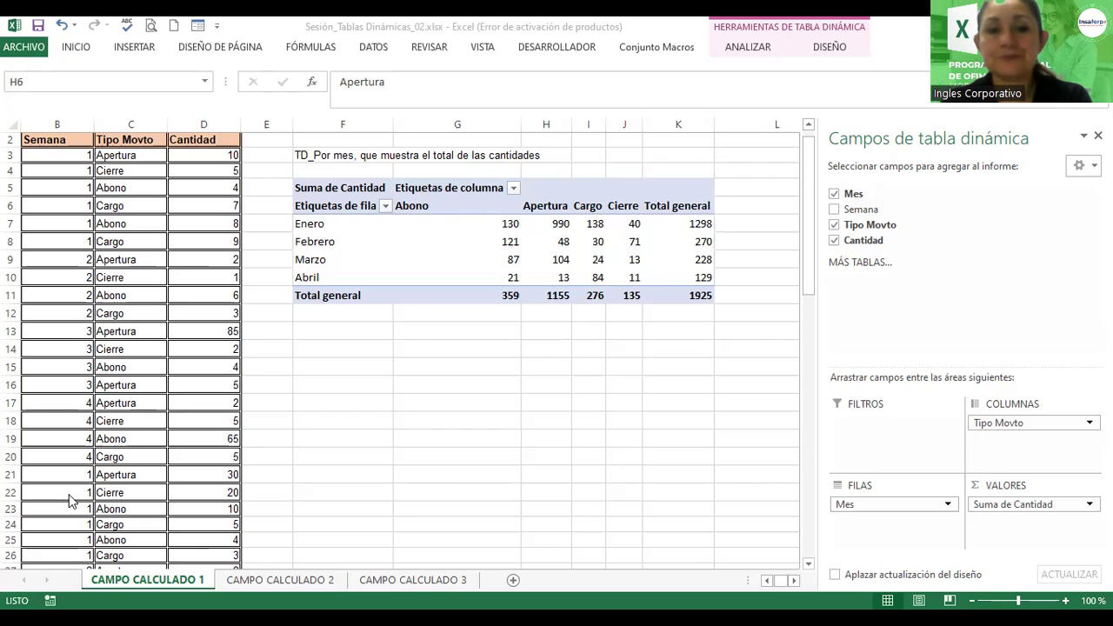
Make the F3:K3 title bold and merge-and-centre it across the table
{"action": "left_click_drag", "start_coordinate": [304, 155], "coordinate": [656, 153]}
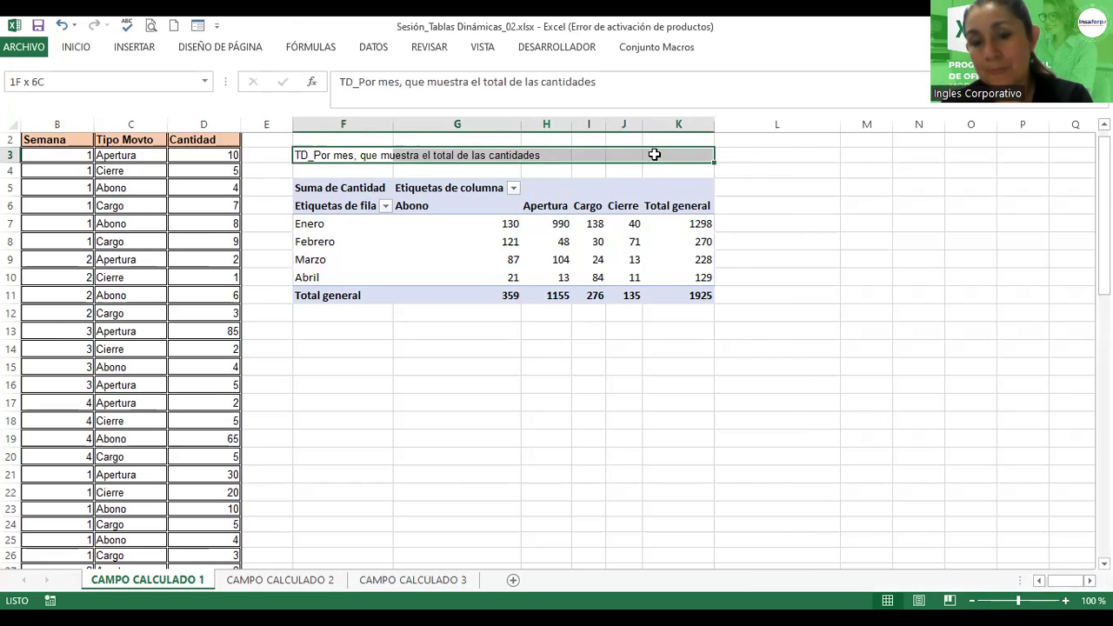
{"action": "left_click", "coordinate": [76, 46]}
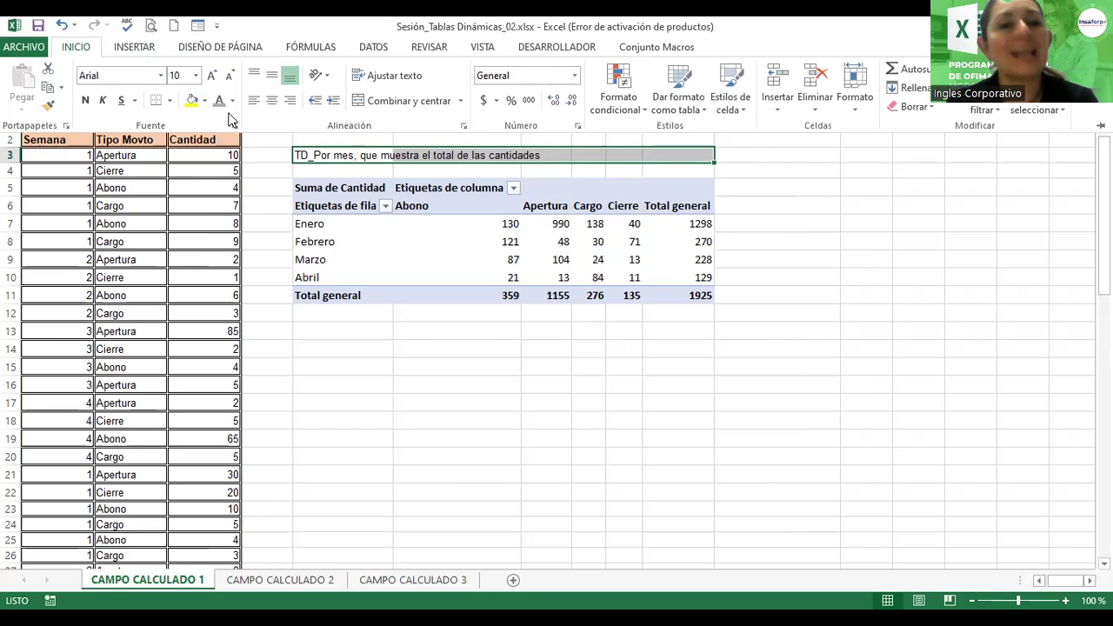
{"action": "left_click", "coordinate": [86, 101]}
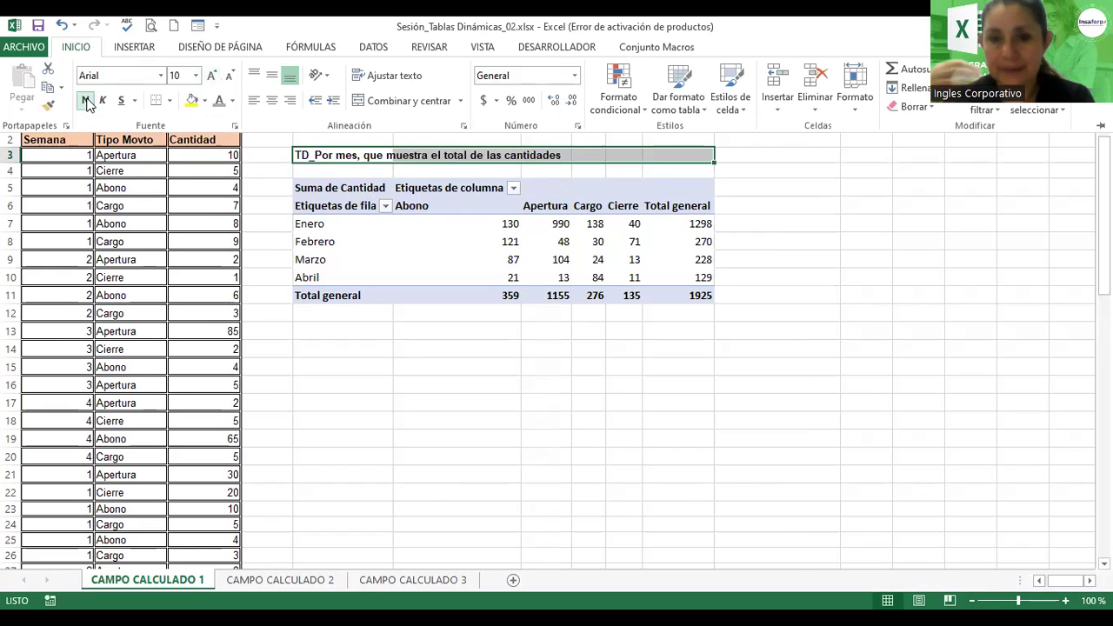
{"action": "left_click", "coordinate": [393, 101]}
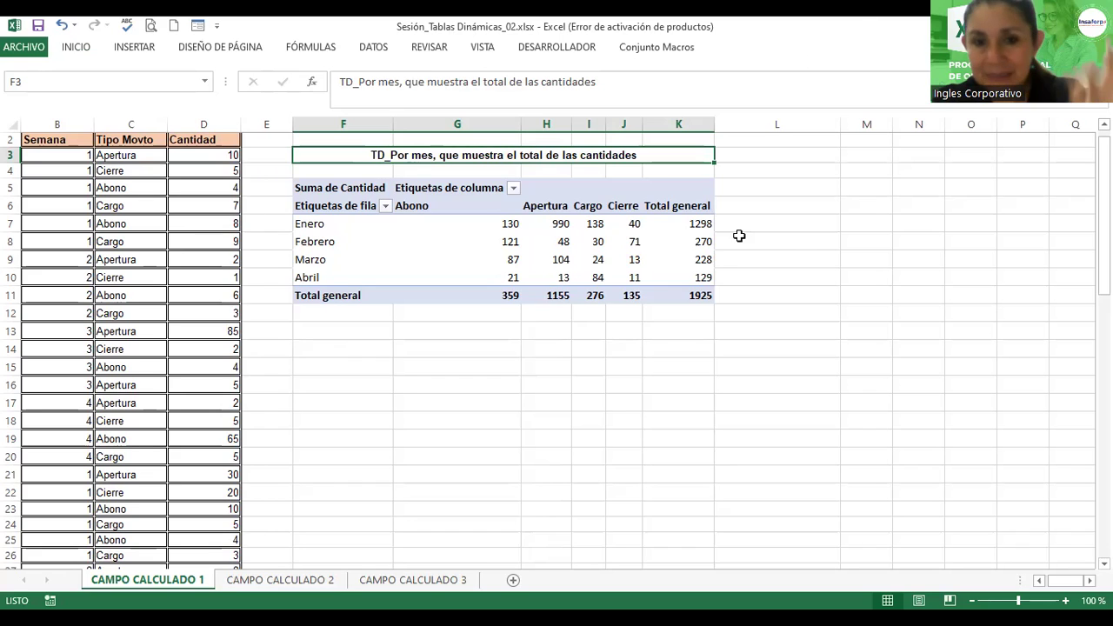
Select cells in the pivot table and display the Tipo Movto column-label filter list
{"action": "left_click", "coordinate": [362, 261]}
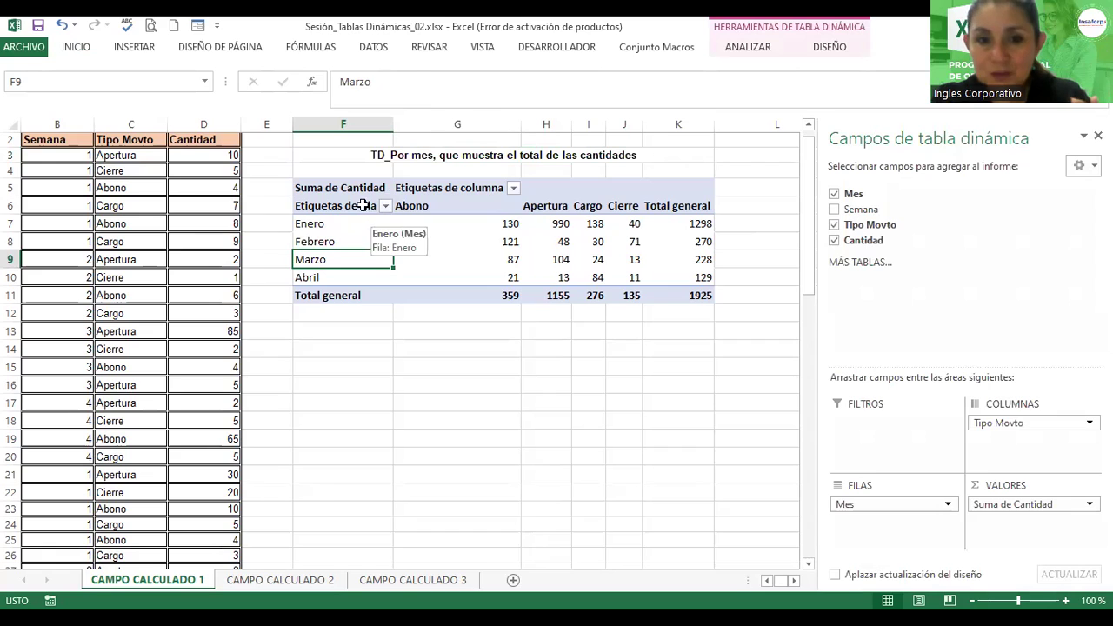
{"action": "left_click", "coordinate": [378, 205]}
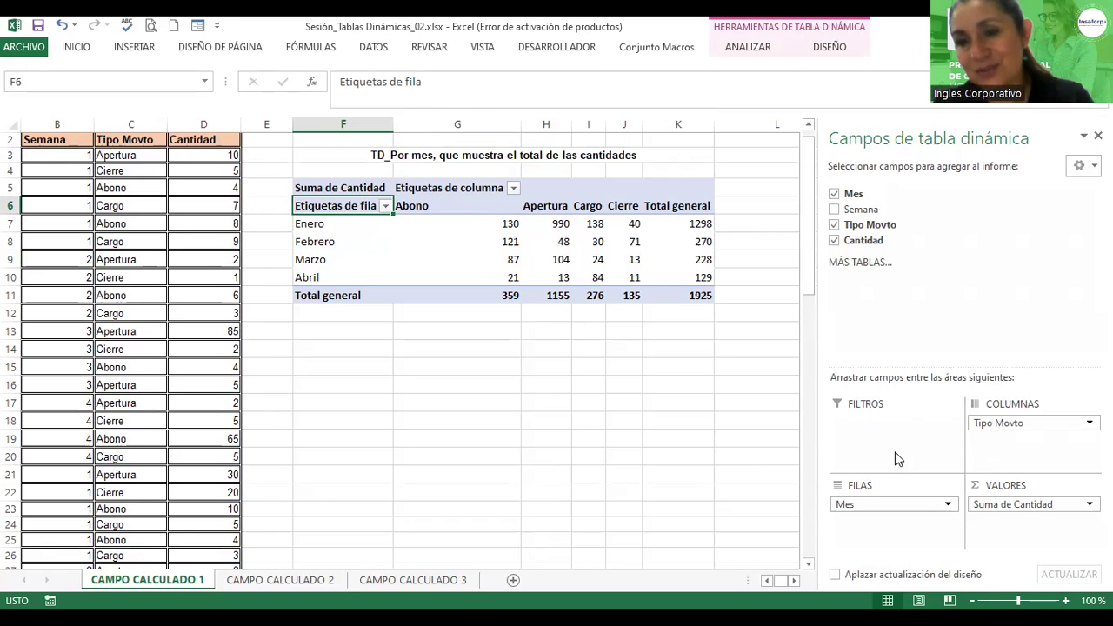
{"action": "left_click", "coordinate": [462, 256]}
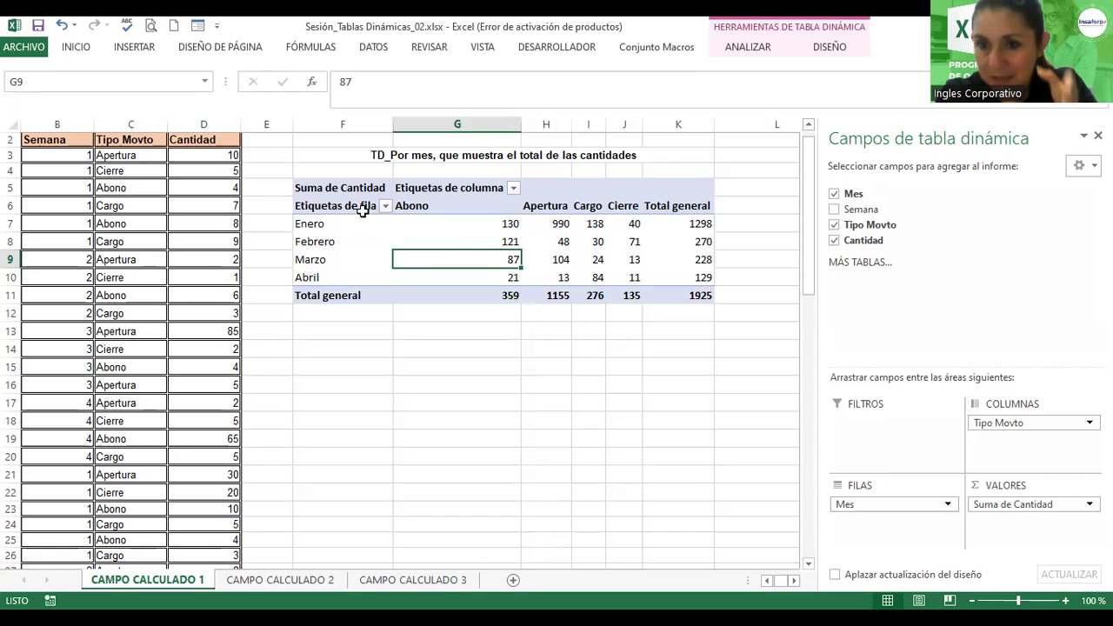
{"action": "left_click", "coordinate": [514, 187]}
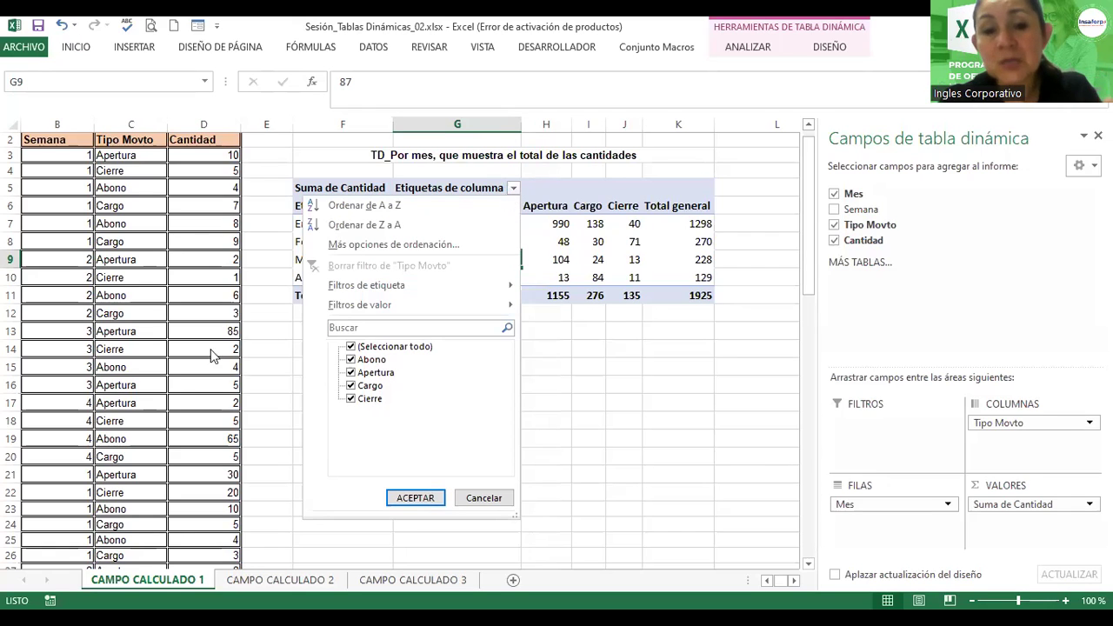
Filter the Tipo Movto columns to just Abono and Apertura, totalling 359 and 1155
{"action": "left_click", "coordinate": [351, 347]}
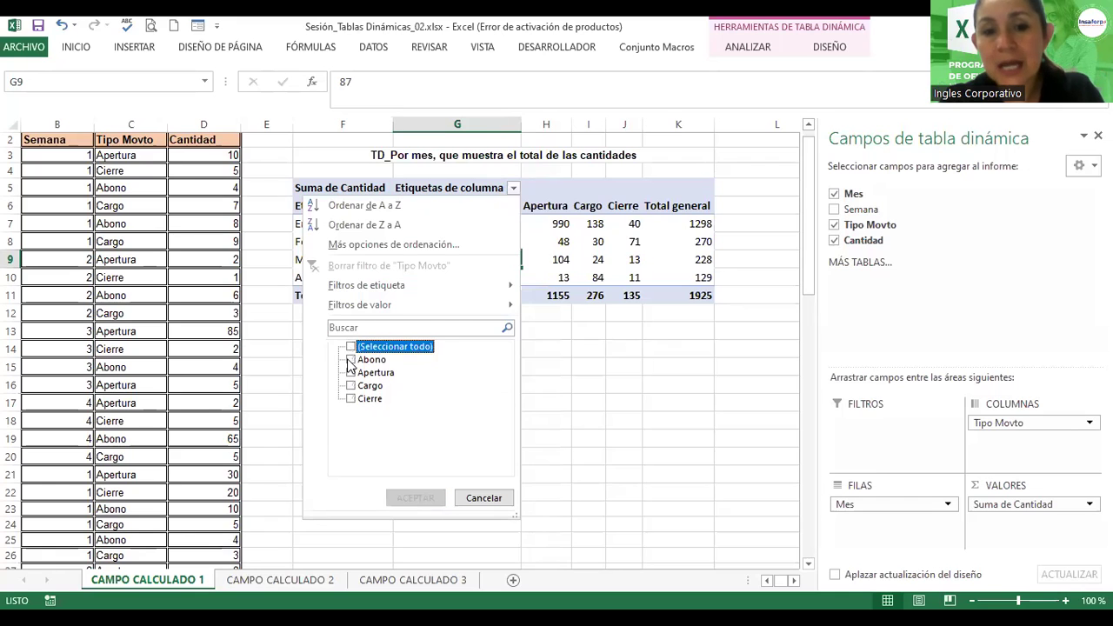
{"action": "left_click", "coordinate": [351, 360]}
{"action": "left_click", "coordinate": [350, 372]}
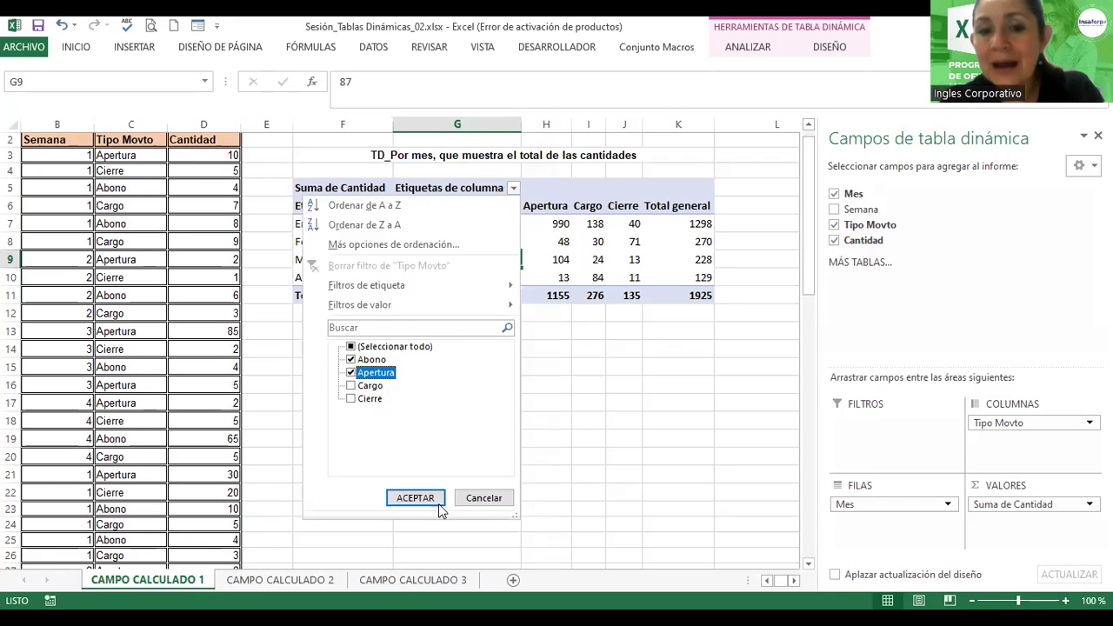
{"action": "left_click", "coordinate": [432, 499]}
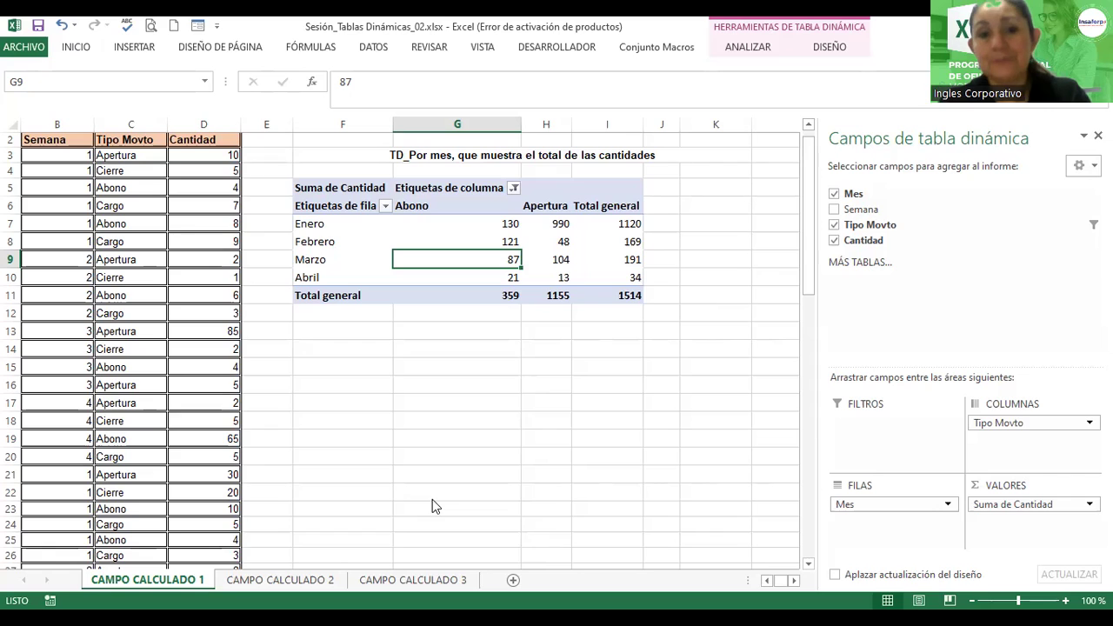
Filter the month rows to Febrero only (total 169), then undo to restore all months
{"action": "left_click", "coordinate": [385, 206]}
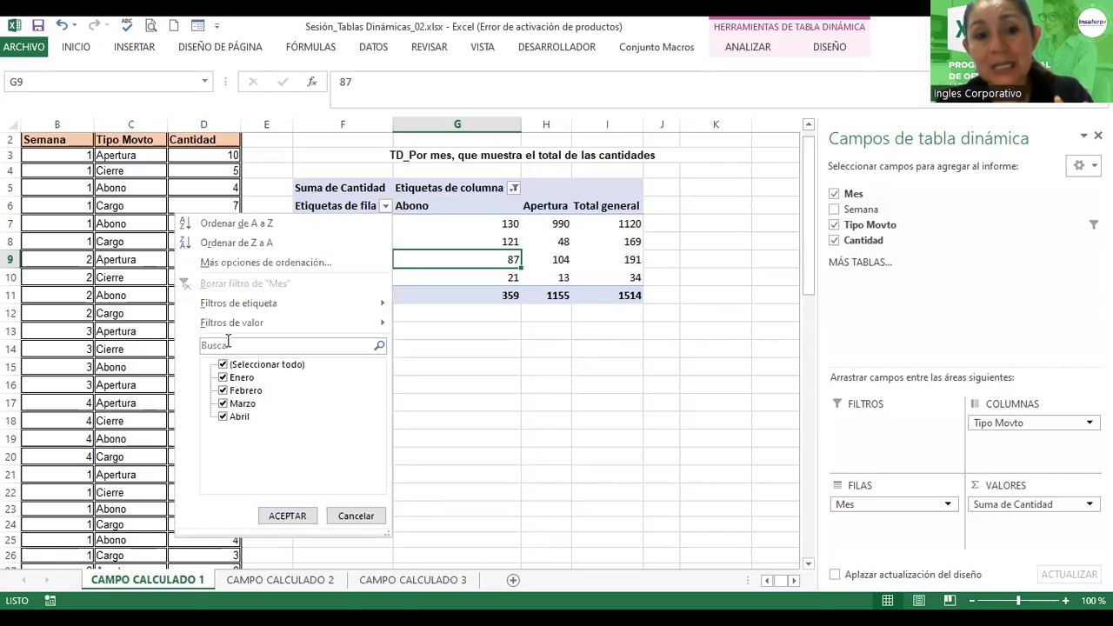
{"action": "left_click", "coordinate": [223, 364]}
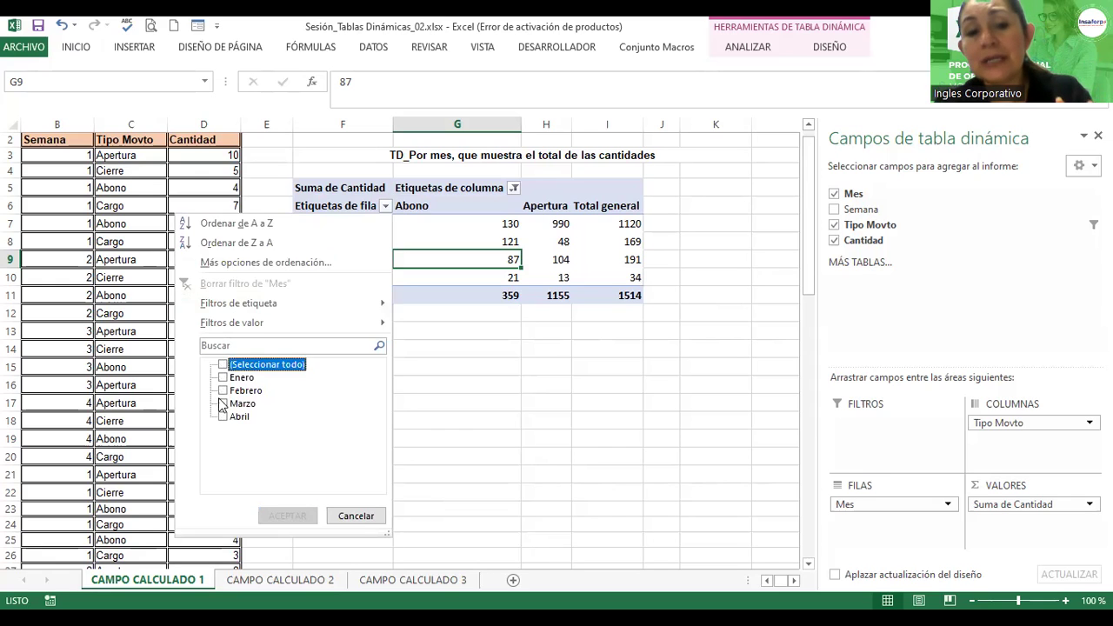
{"action": "left_click", "coordinate": [222, 390]}
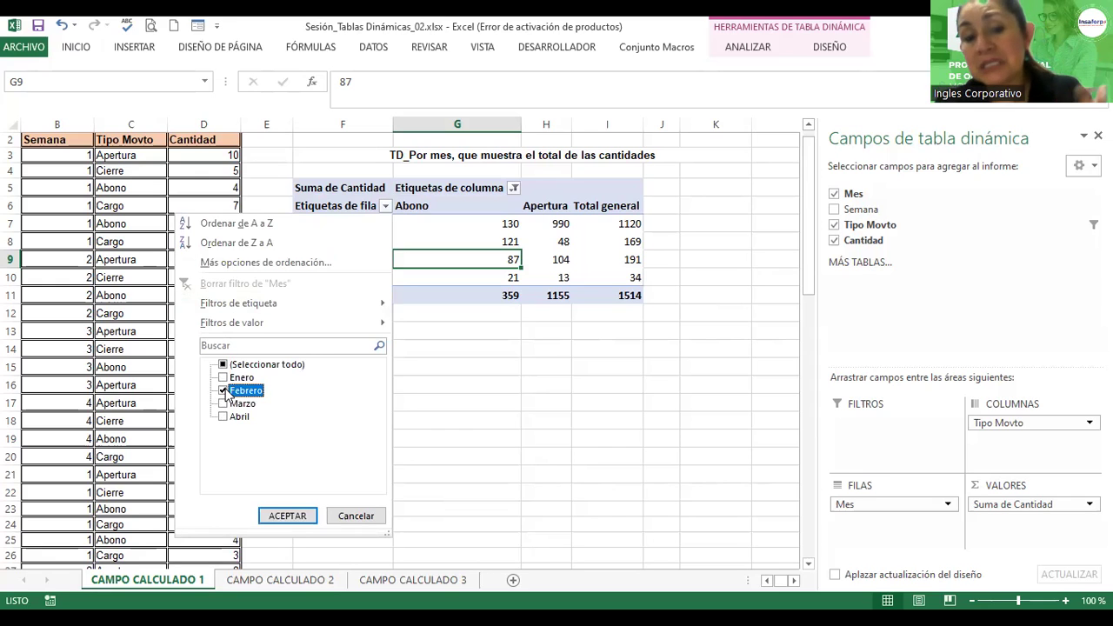
{"action": "left_click", "coordinate": [287, 516]}
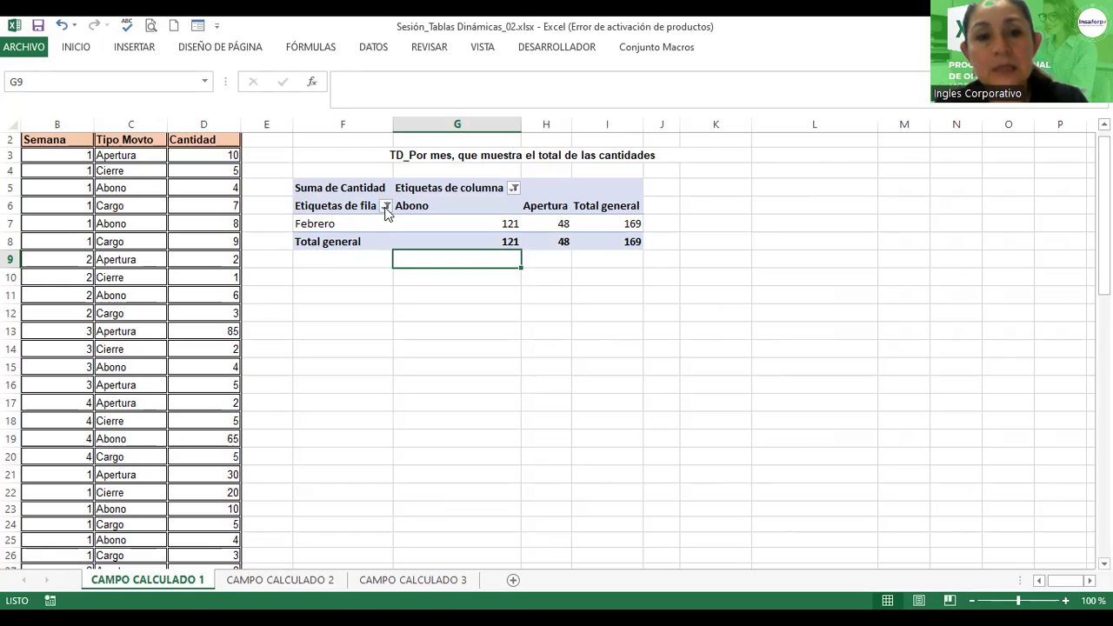
{"action": "key", "text": "alt+F5"}
Clear the Tipo Movto column filter so the grand total returns to 1925
{"action": "left_click", "coordinate": [511, 187]}
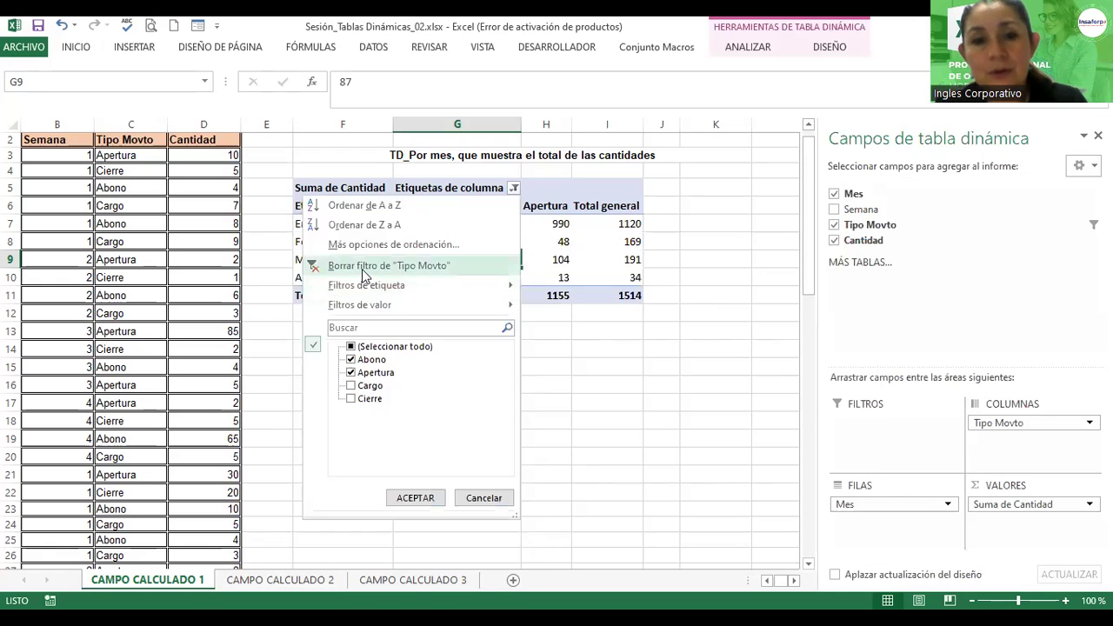
{"action": "left_click", "coordinate": [362, 269]}
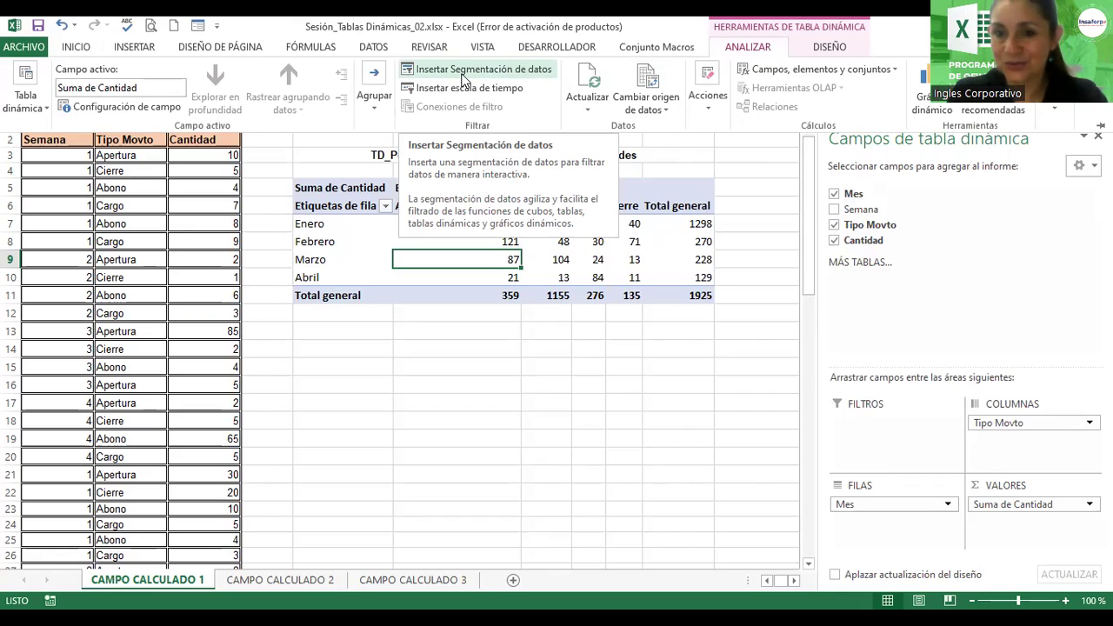
Insert slicers for the Mes, Tipo Movto and Cantidad fields
{"action": "left_click", "coordinate": [464, 70]}
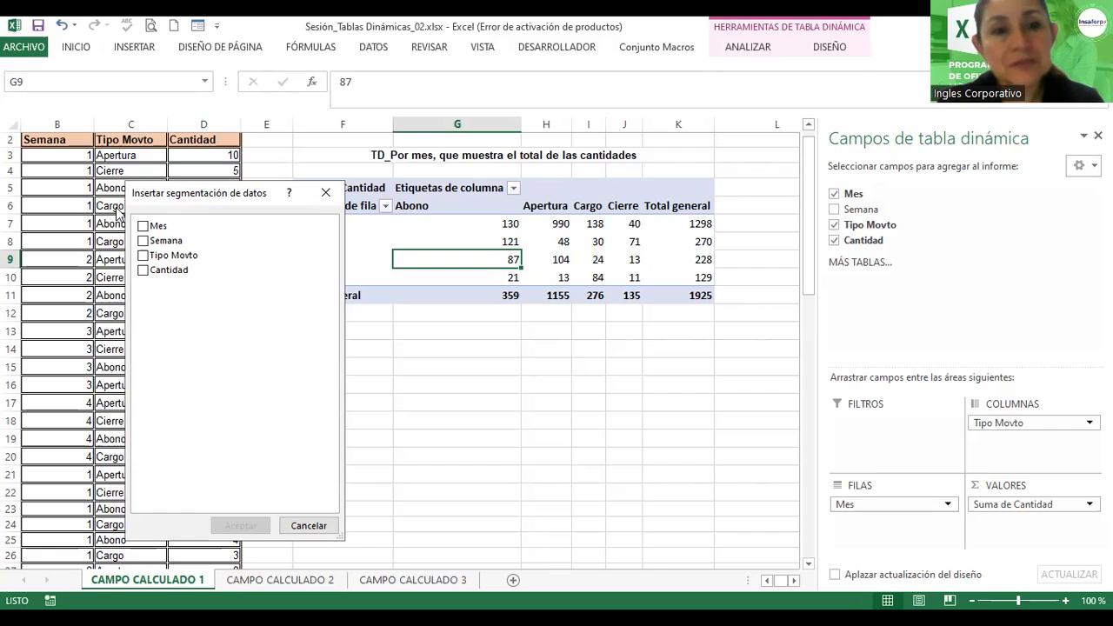
{"action": "left_click", "coordinate": [141, 227]}
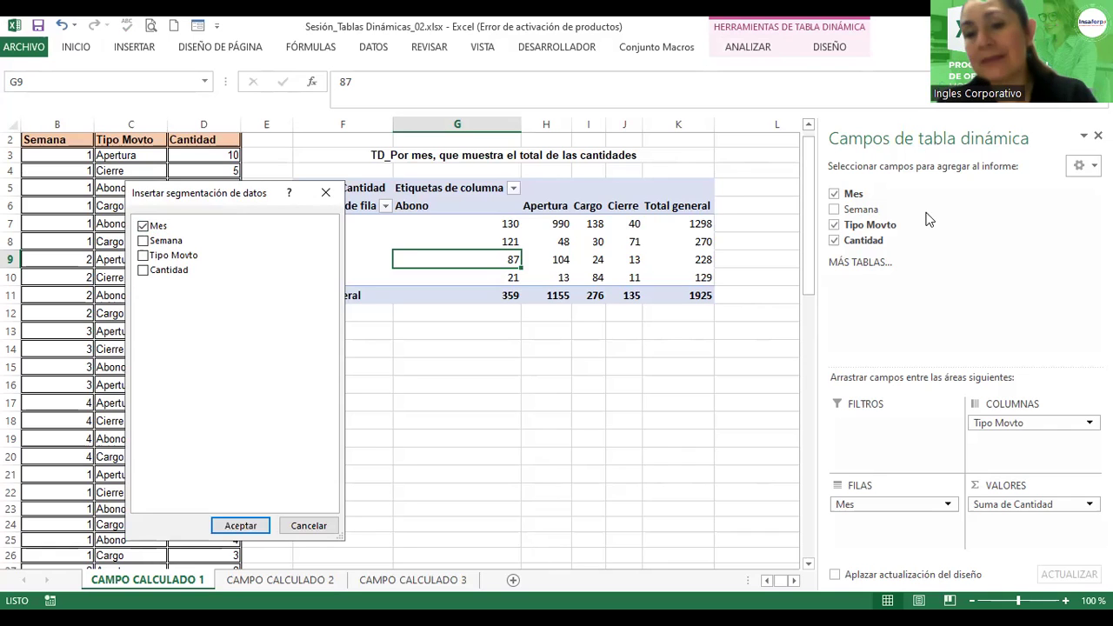
{"action": "left_click", "coordinate": [833, 306]}
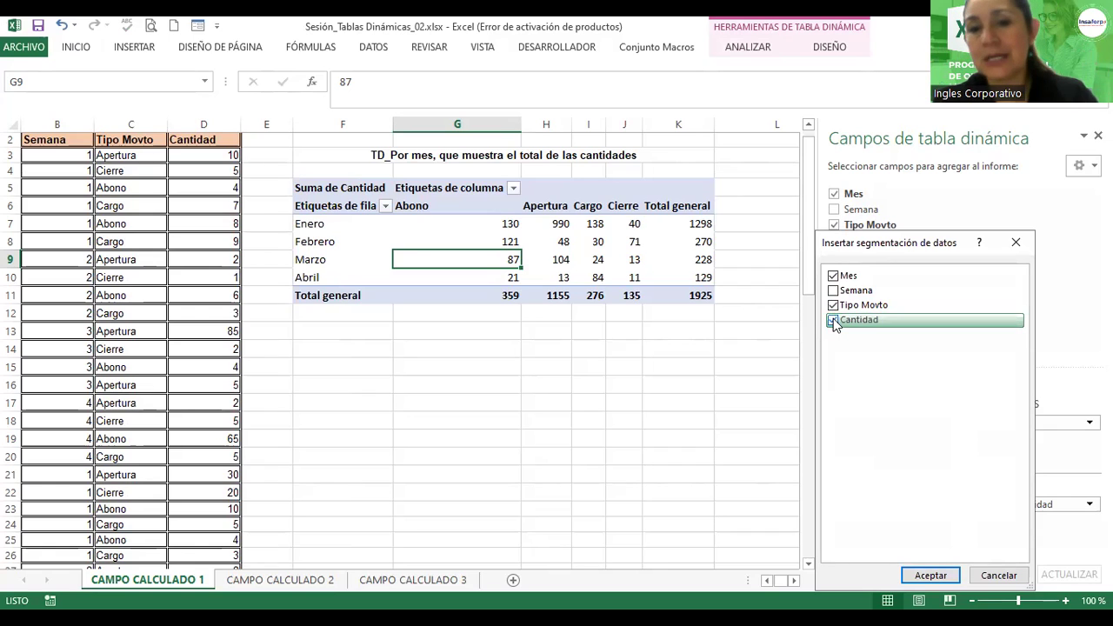
{"action": "left_click", "coordinate": [930, 574]}
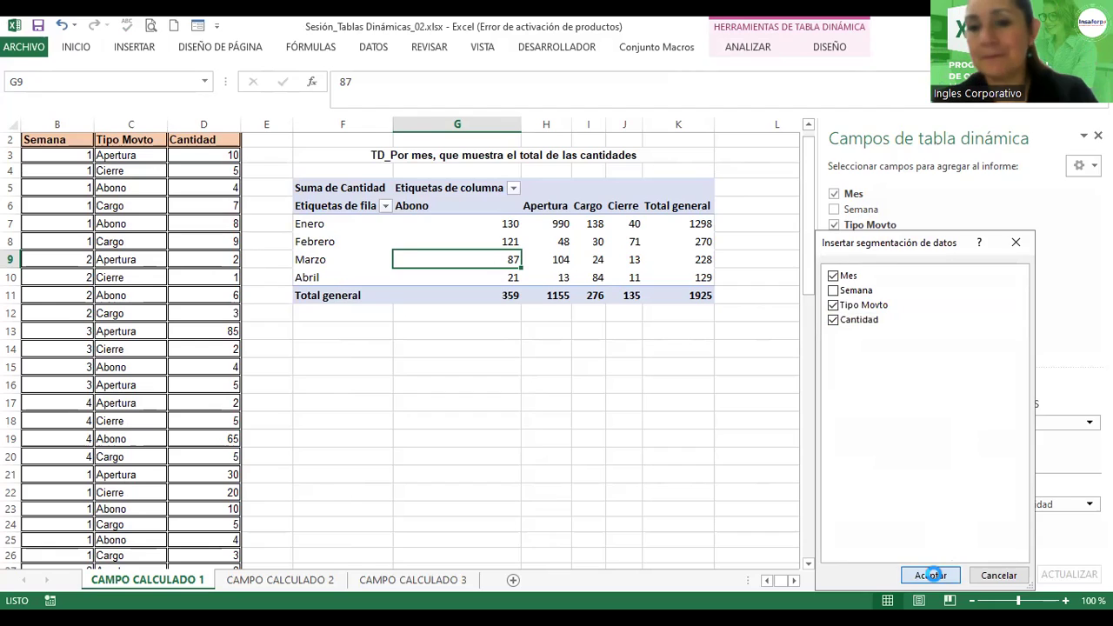
Move the Cantidad slicer right of the pivot table and the Tipo Movto and Mes slicers below it
{"action": "mouse_move", "coordinate": [489, 294]}
{"action": "left_mouse_down"}
{"action": "mouse_move", "coordinate": [907, 325]}
{"action": "mouse_move", "coordinate": [924, 358]}
{"action": "mouse_move", "coordinate": [916, 339]}
{"action": "left_mouse_up"}
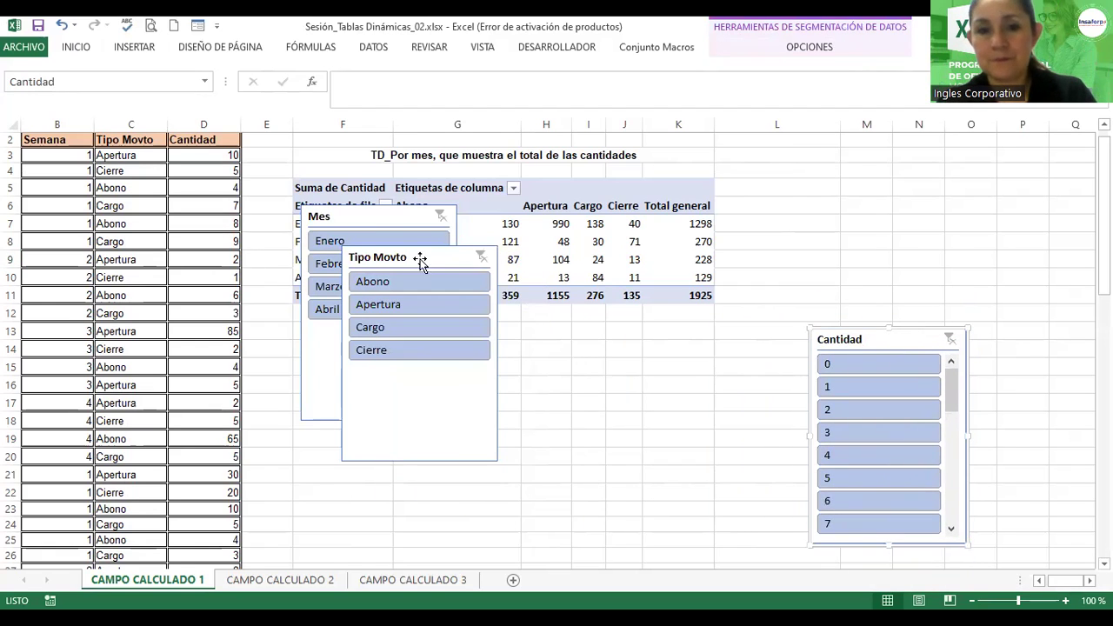
{"action": "mouse_move", "coordinate": [427, 256]}
{"action": "left_mouse_down"}
{"action": "mouse_move", "coordinate": [614, 312]}
{"action": "mouse_move", "coordinate": [713, 318]}
{"action": "mouse_move", "coordinate": [717, 335]}
{"action": "left_mouse_up"}
{"action": "mouse_move", "coordinate": [364, 215]}
{"action": "left_mouse_down"}
{"action": "mouse_move", "coordinate": [441, 379]}
{"action": "mouse_move", "coordinate": [479, 378]}
{"action": "mouse_move", "coordinate": [527, 340]}
{"action": "mouse_move", "coordinate": [522, 328]}
{"action": "left_mouse_up"}
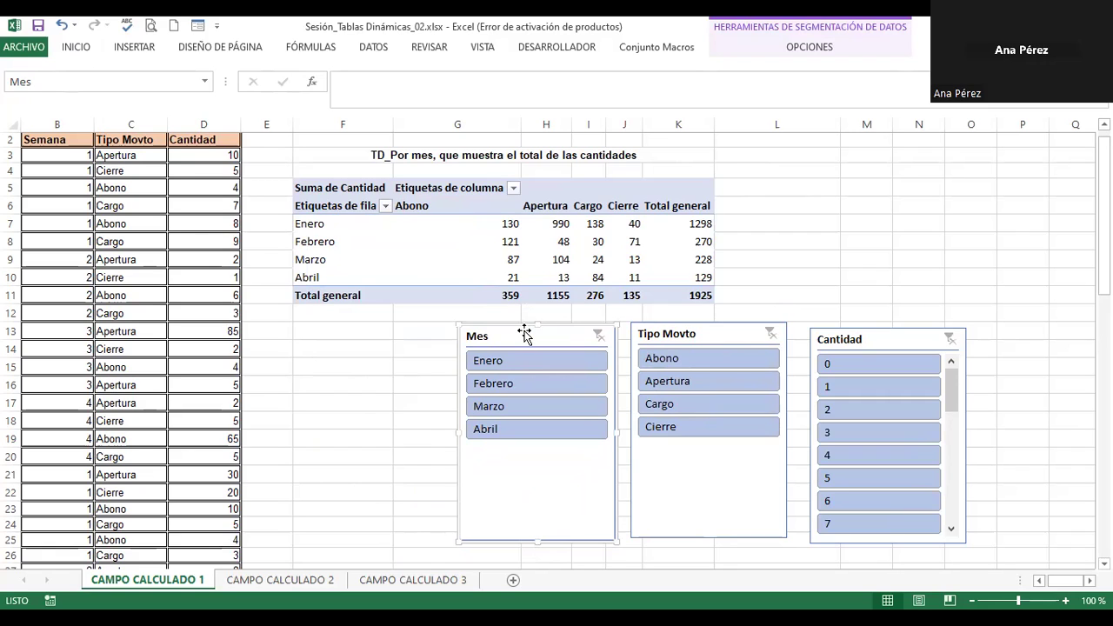
Nudge the Mes slicer slightly left and bring up the pivot's ANALIZAR commands
{"action": "left_click", "coordinate": [433, 258]}
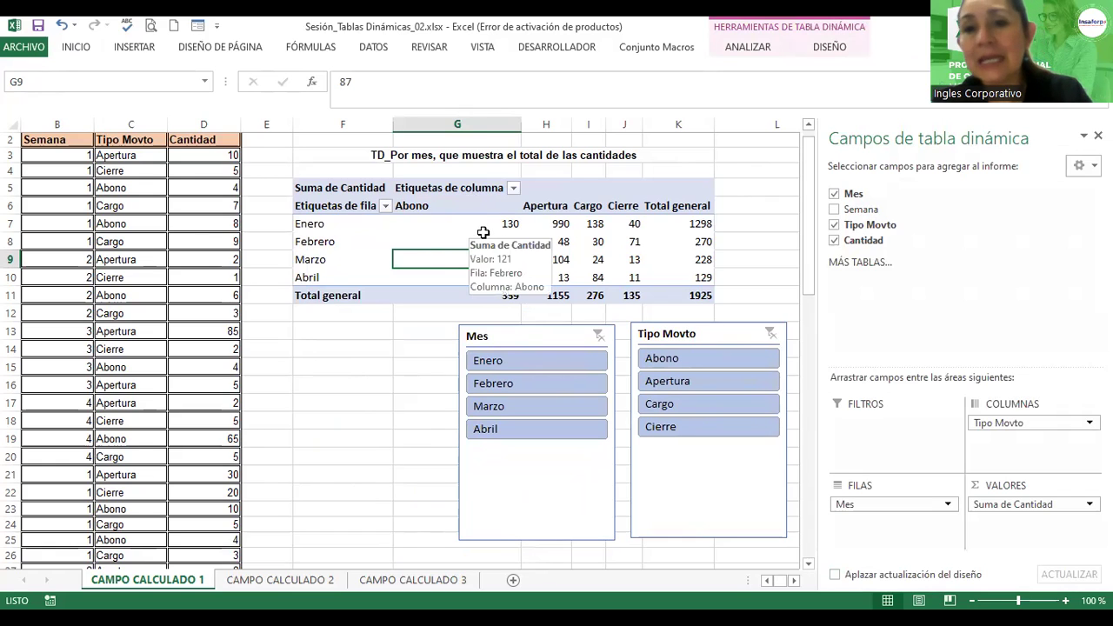
{"action": "left_click", "coordinate": [730, 48]}
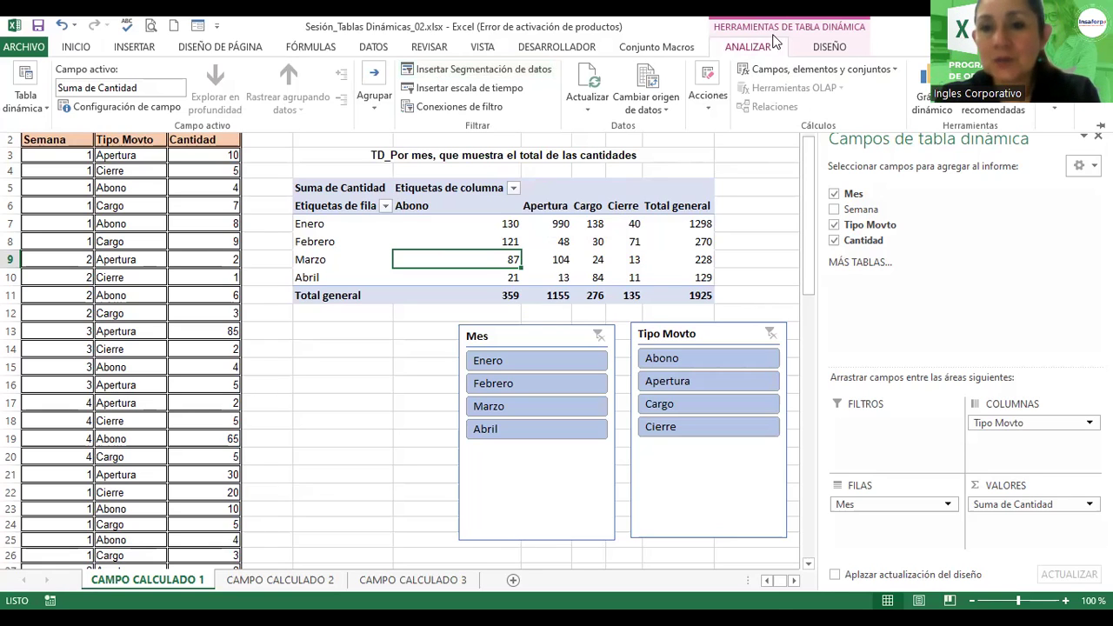
{"action": "left_click", "coordinate": [539, 337]}
{"action": "mouse_move", "coordinate": [531, 338]}
{"action": "left_mouse_down"}
{"action": "mouse_move", "coordinate": [491, 328]}
{"action": "mouse_move", "coordinate": [508, 335]}
{"action": "left_mouse_up"}
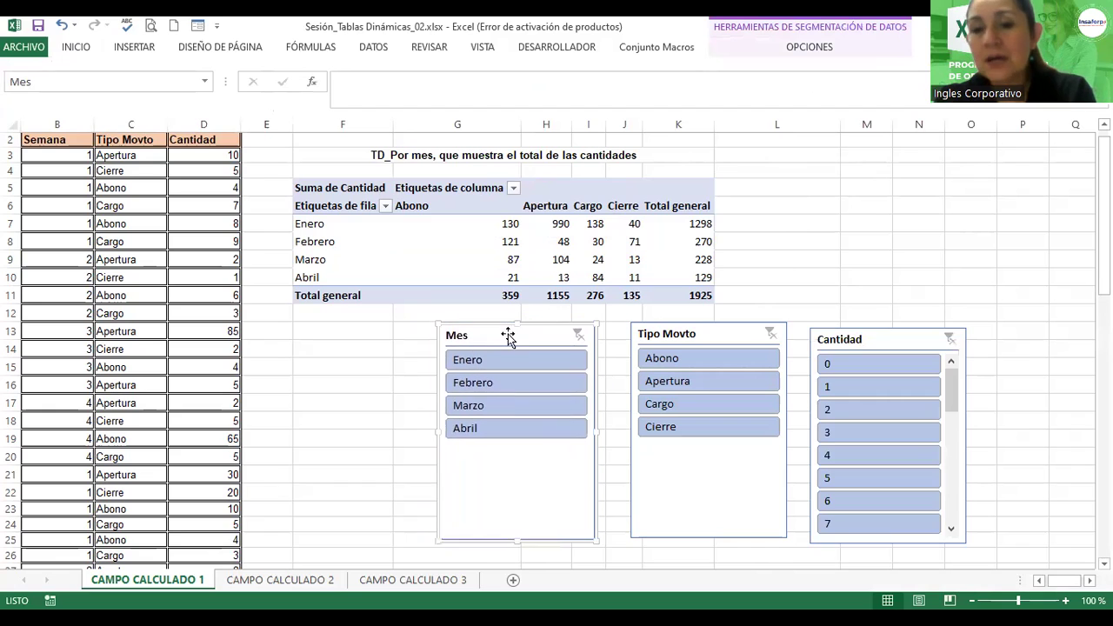
{"action": "left_click", "coordinate": [445, 241]}
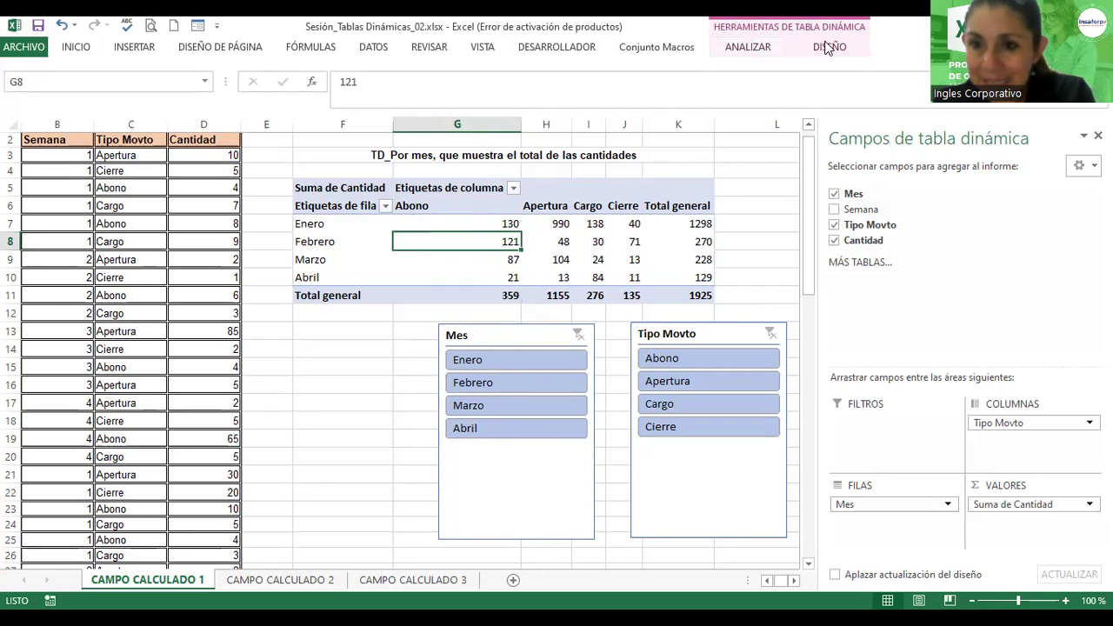
{"action": "left_click", "coordinate": [741, 47]}
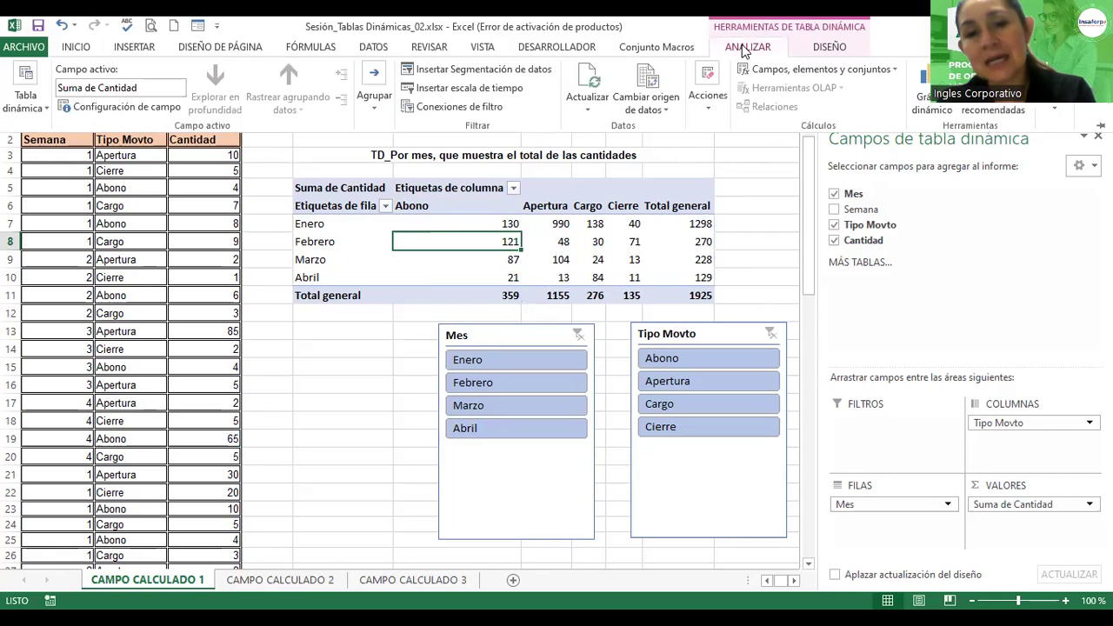
{"action": "left_click", "coordinate": [450, 76]}
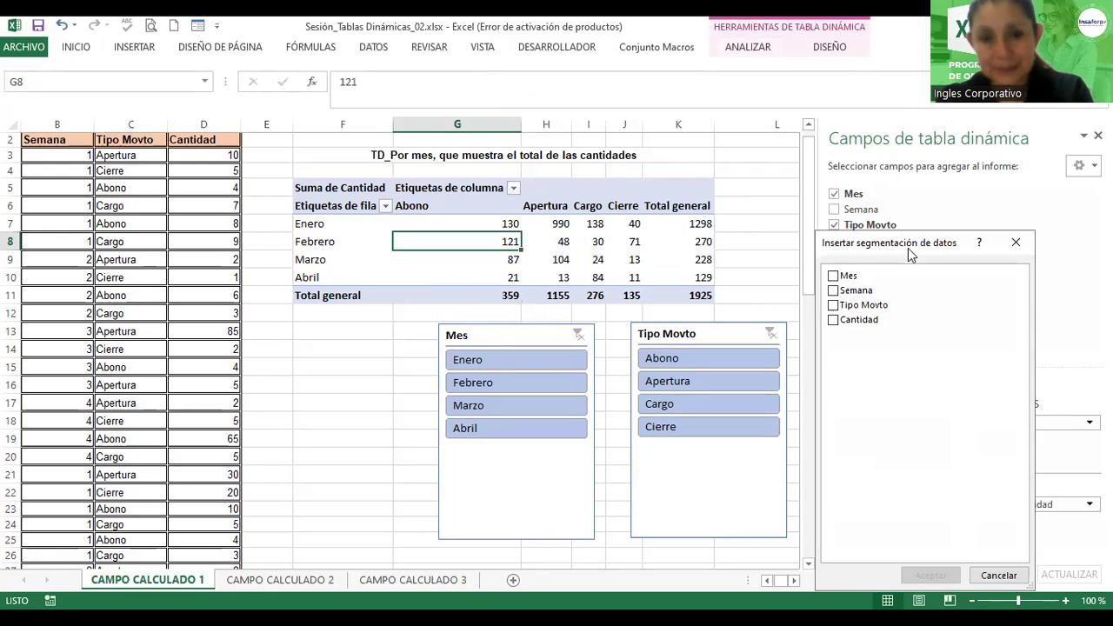
{"action": "left_click_drag", "start_coordinate": [908, 247], "coordinate": [304, 169]}
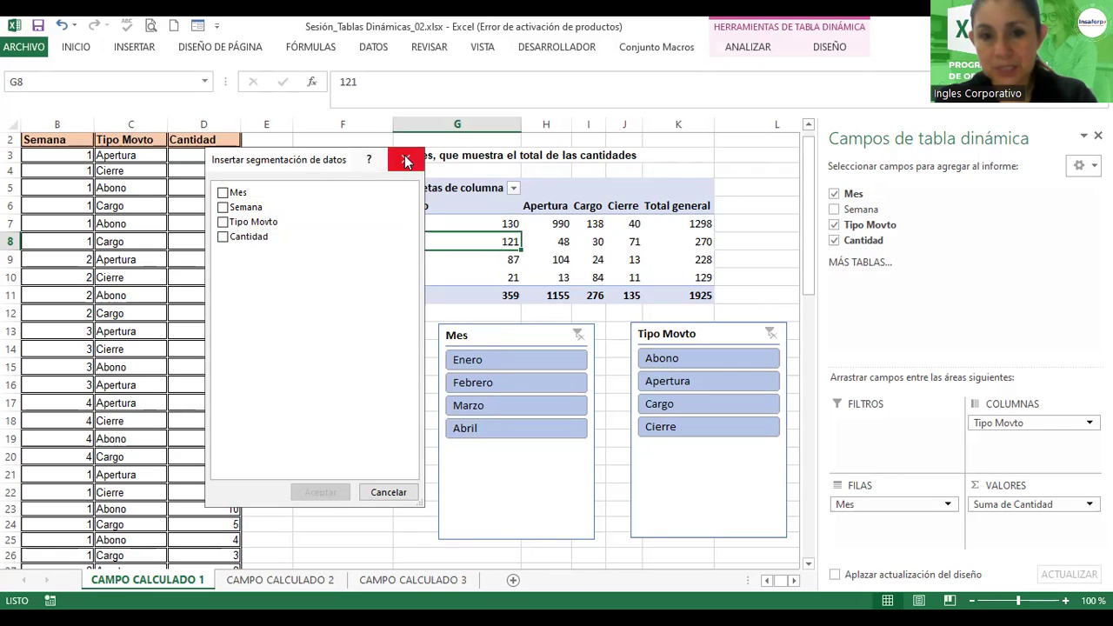
{"action": "left_click", "coordinate": [774, 293]}
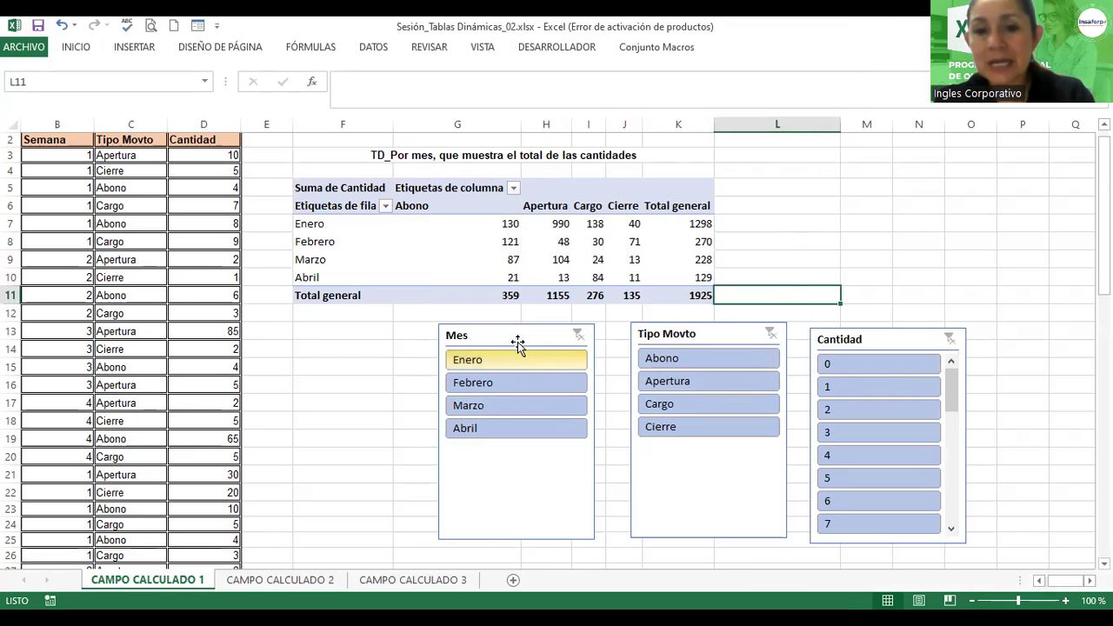
{"action": "left_click_drag", "start_coordinate": [500, 336], "coordinate": [364, 343]}
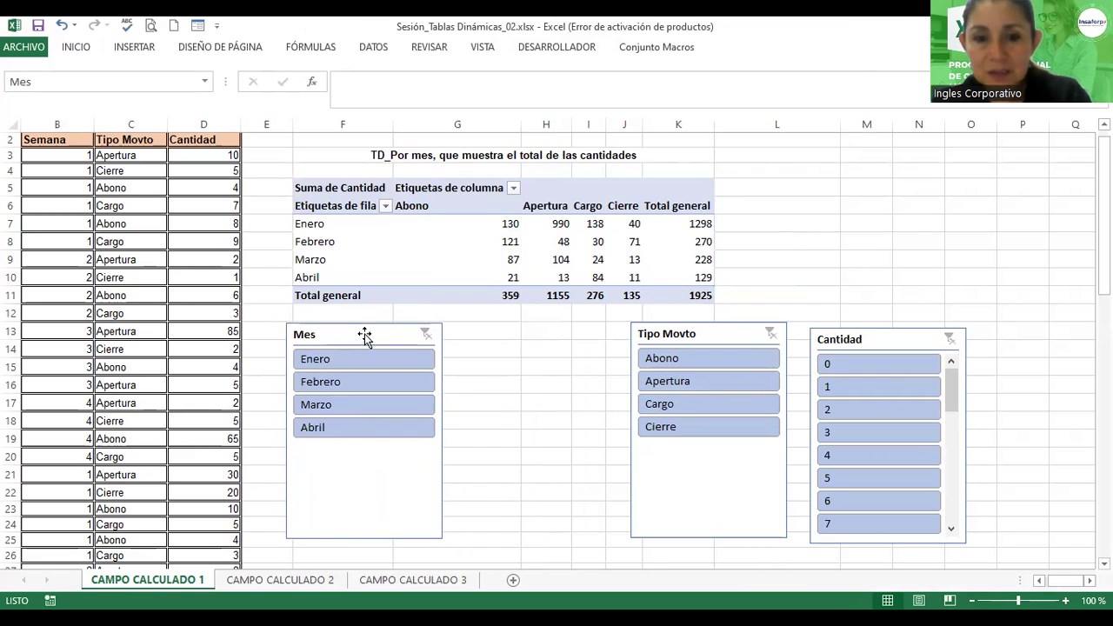
Place the Tipo Movto slicer beside Mes and the Cantidad slicer next to Tipo Movto
{"action": "left_click_drag", "start_coordinate": [705, 341], "coordinate": [553, 345]}
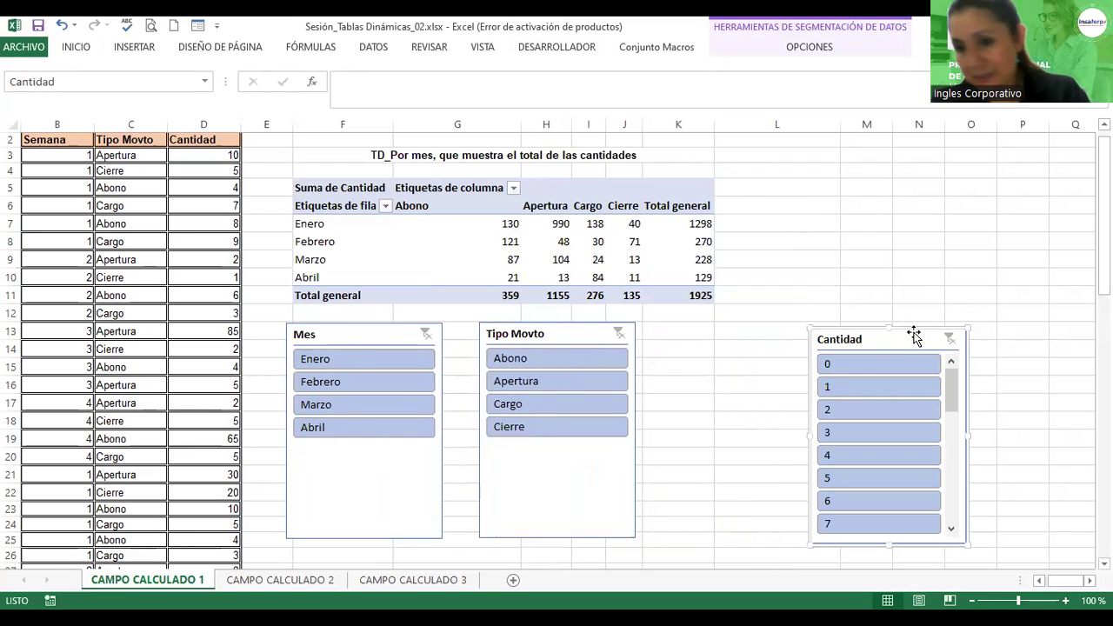
{"action": "left_click_drag", "start_coordinate": [912, 335], "coordinate": [768, 336]}
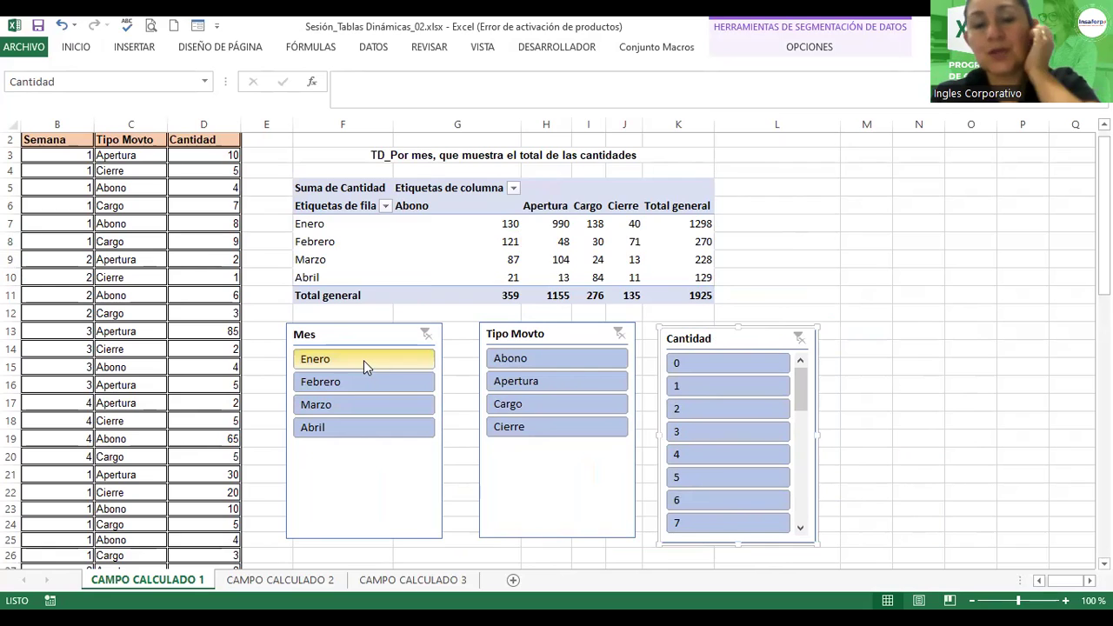
Pick Enero in the Mes slicer and Apertura in the Tipo Movto slicer, totalling 990
{"action": "left_click", "coordinate": [304, 365]}
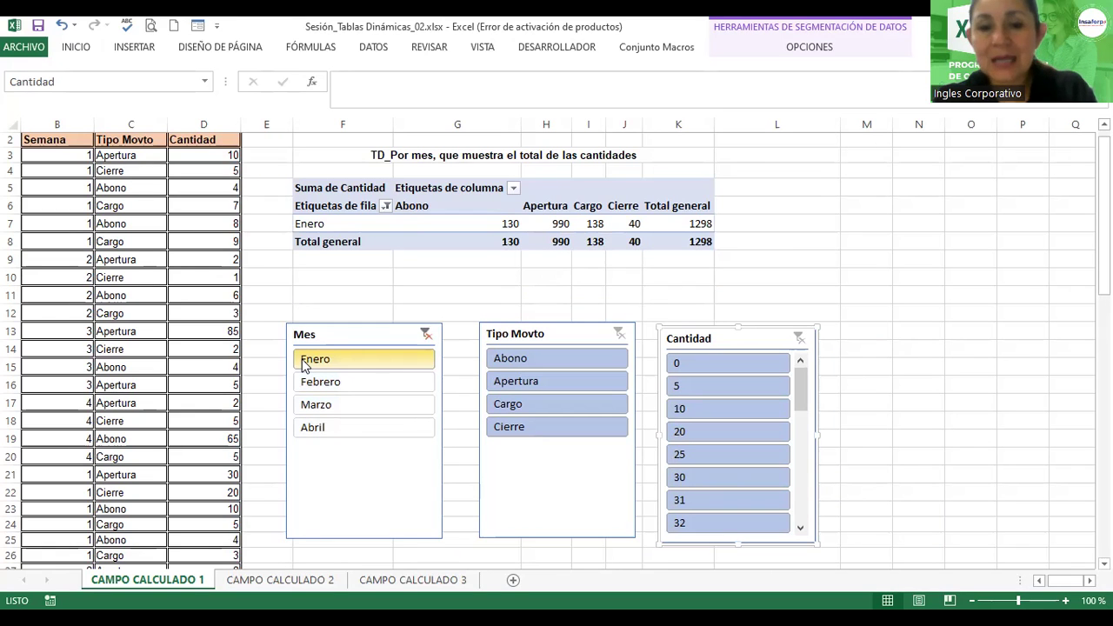
{"action": "left_click", "coordinate": [523, 383]}
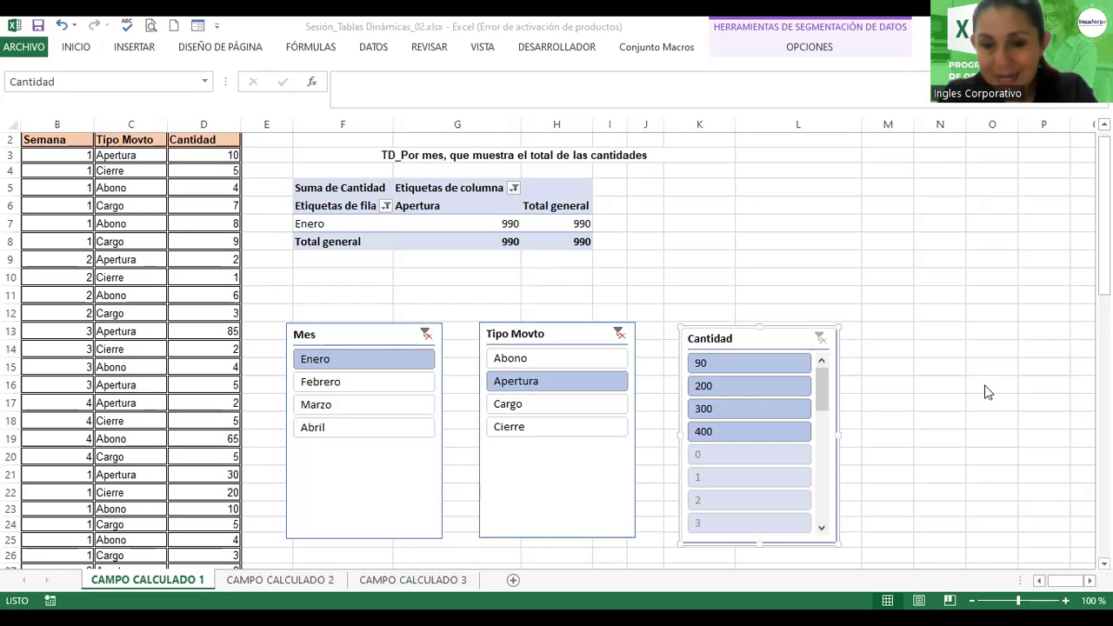
{"action": "left_click", "coordinate": [763, 321]}
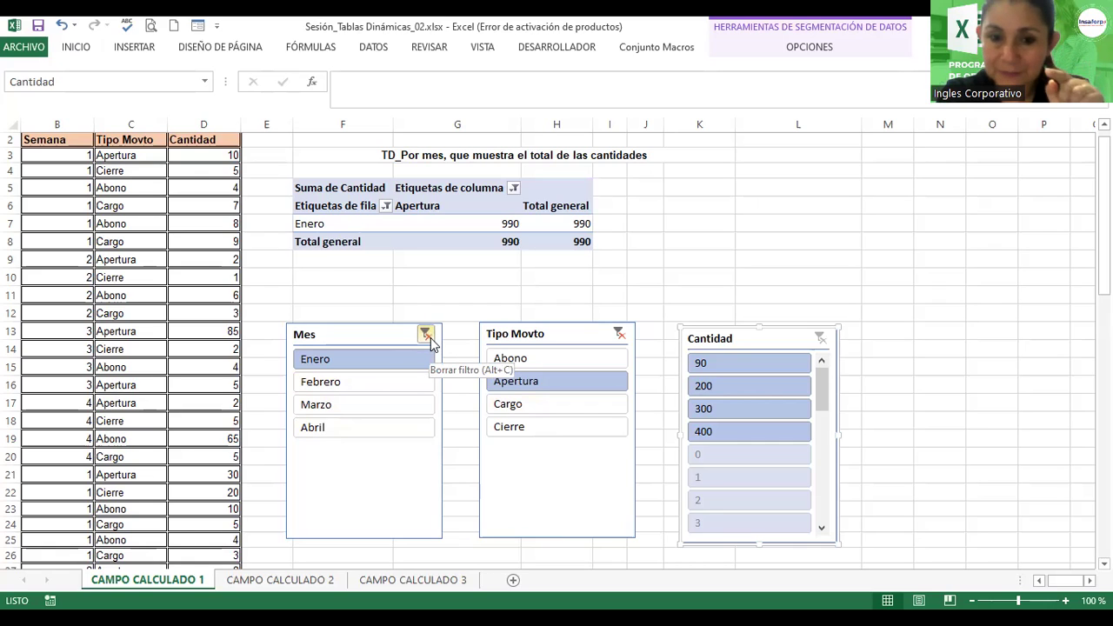
Clear the Mes and Tipo Movto slicer filters, restoring the 1925 total
{"action": "left_click", "coordinate": [429, 339]}
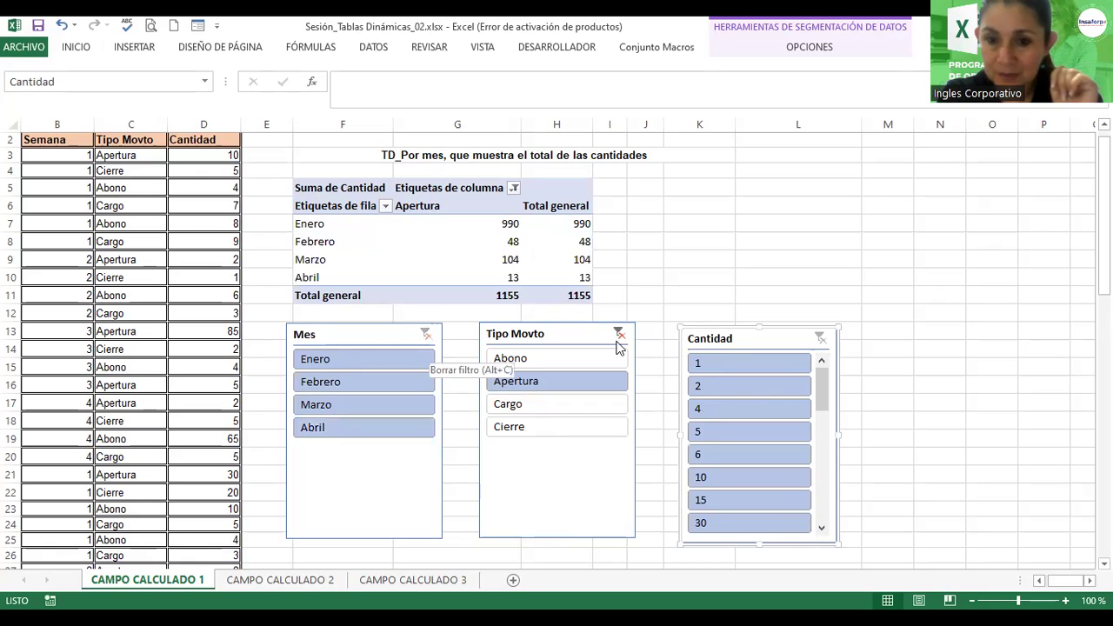
{"action": "left_click", "coordinate": [618, 334]}
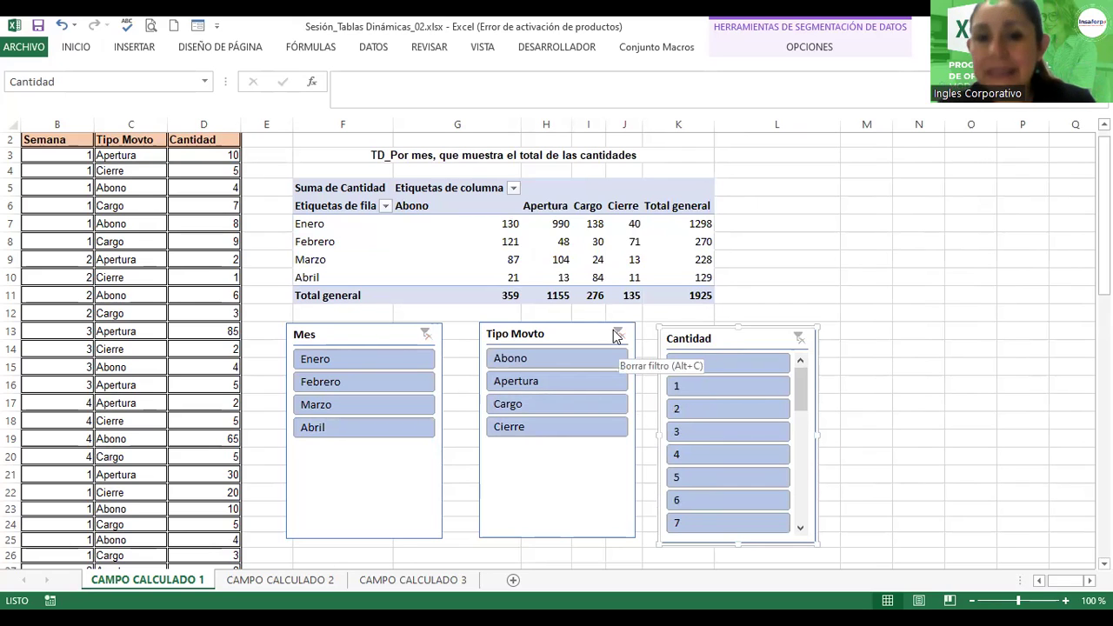
Filter the Tipo Movto columns to only Cargo and Cierre
{"action": "left_click", "coordinate": [510, 187]}
{"action": "left_click", "coordinate": [351, 347]}
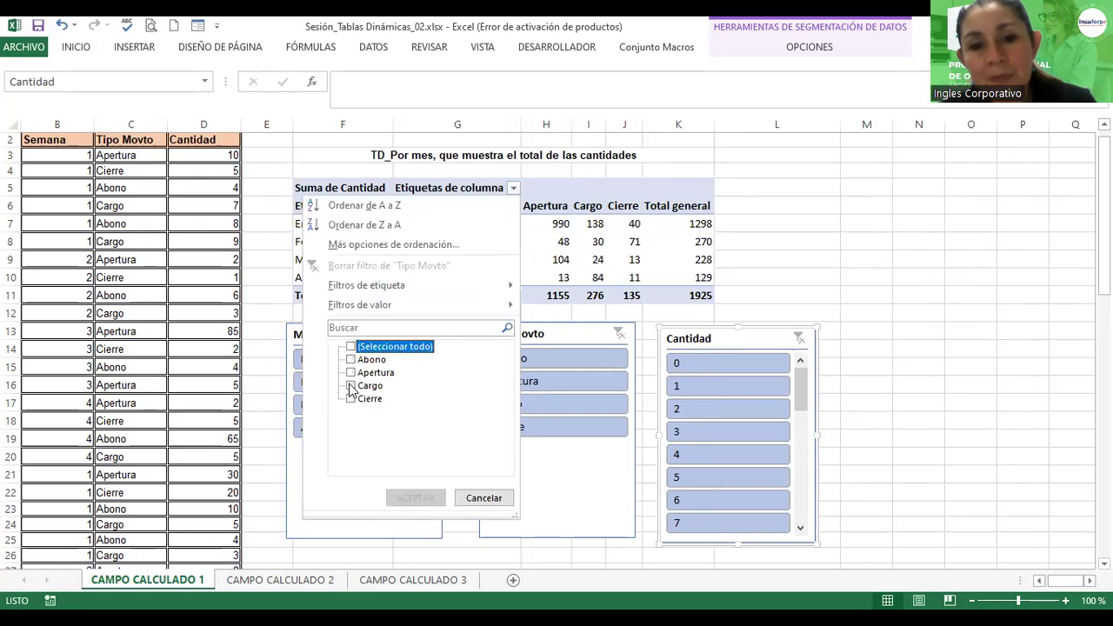
{"action": "left_click", "coordinate": [350, 385]}
{"action": "left_click", "coordinate": [350, 398]}
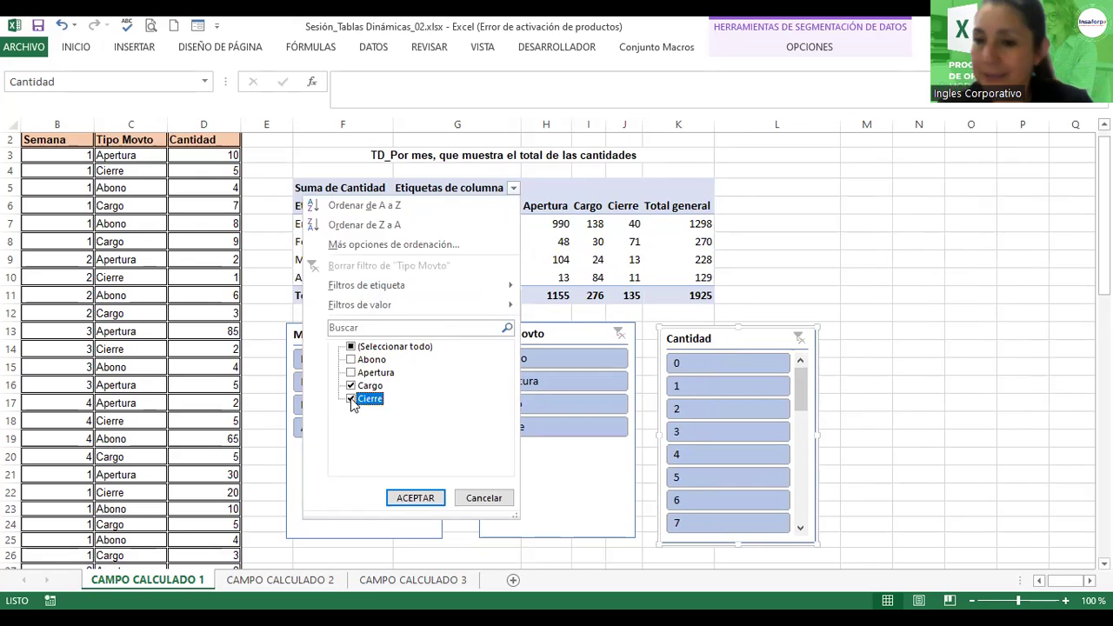
{"action": "left_click", "coordinate": [399, 497]}
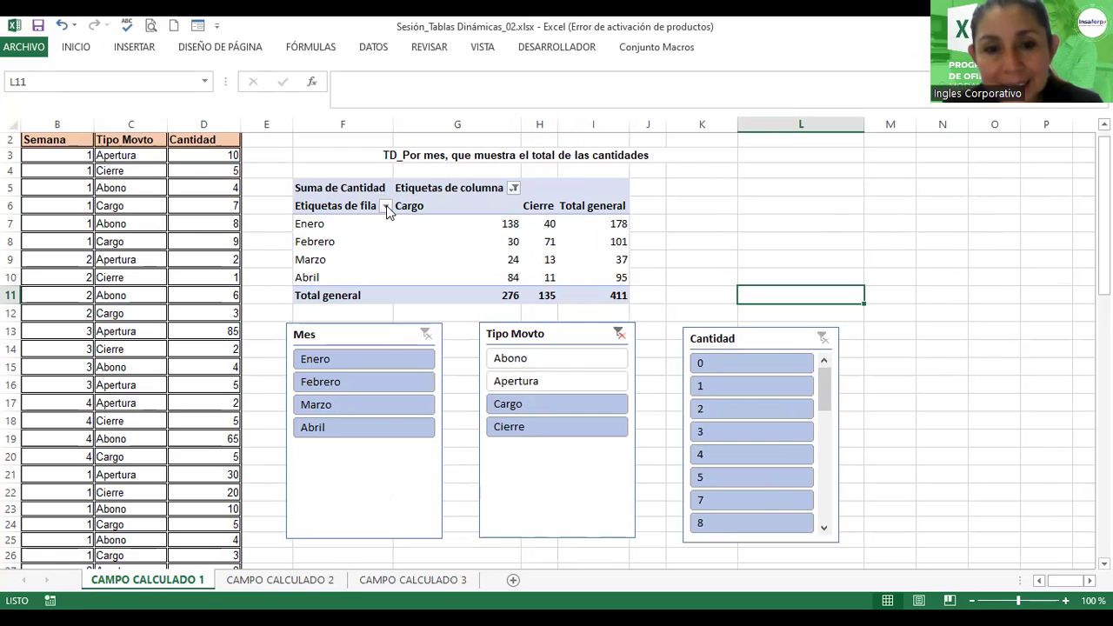
Filter the month rows to only Marzo and Abril
{"action": "left_click", "coordinate": [386, 205]}
{"action": "left_click", "coordinate": [223, 364]}
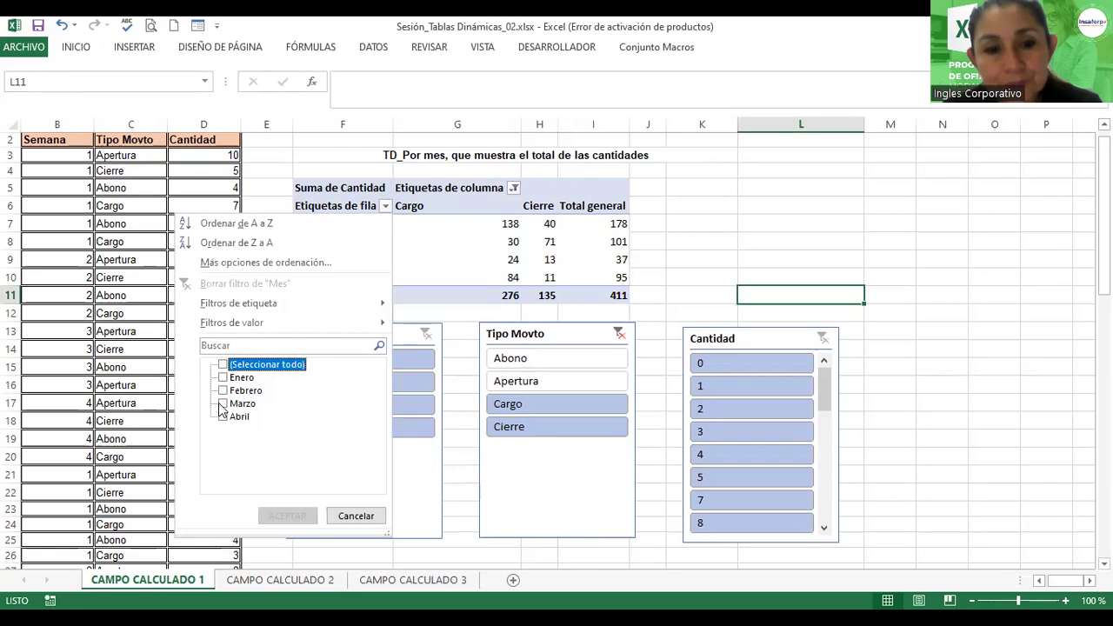
{"action": "left_click", "coordinate": [223, 403]}
{"action": "left_click", "coordinate": [223, 416]}
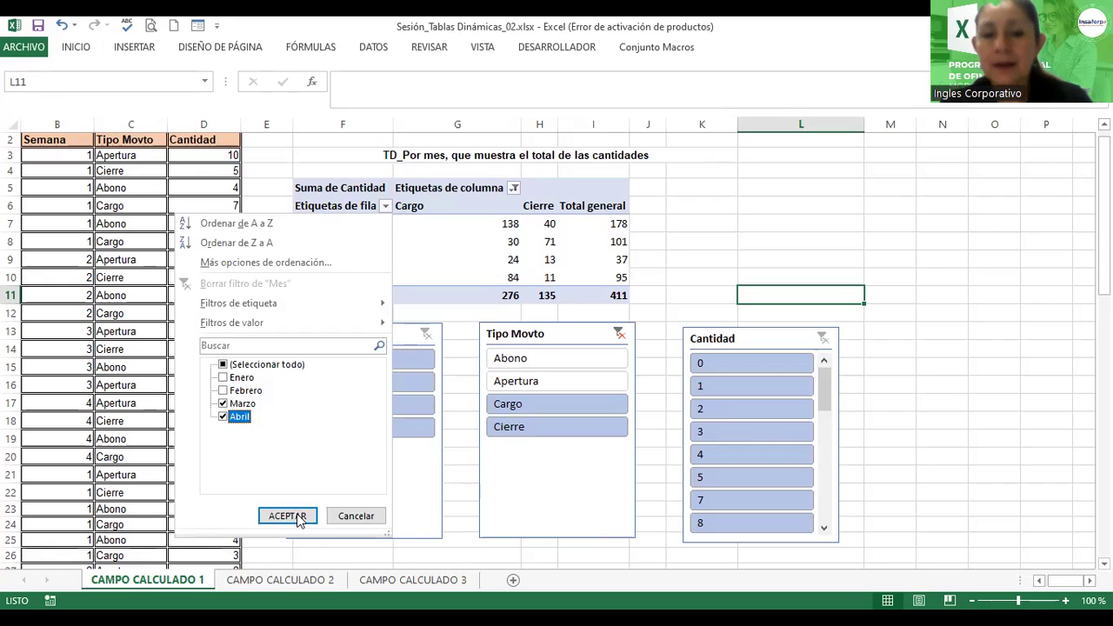
{"action": "left_click", "coordinate": [297, 519]}
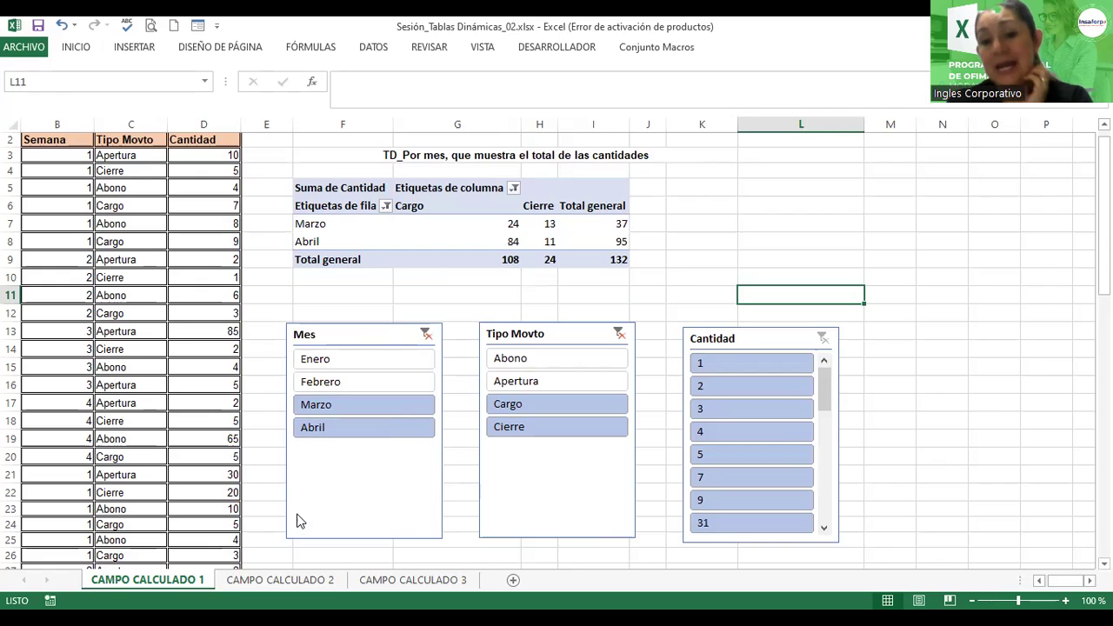
{"action": "mouse_move", "coordinate": [826, 386]}
{"action": "left_mouse_down"}
{"action": "mouse_move", "coordinate": [833, 406]}
{"action": "mouse_move", "coordinate": [833, 380]}
{"action": "mouse_move", "coordinate": [839, 430]}
{"action": "mouse_move", "coordinate": [835, 378]}
{"action": "left_mouse_up"}
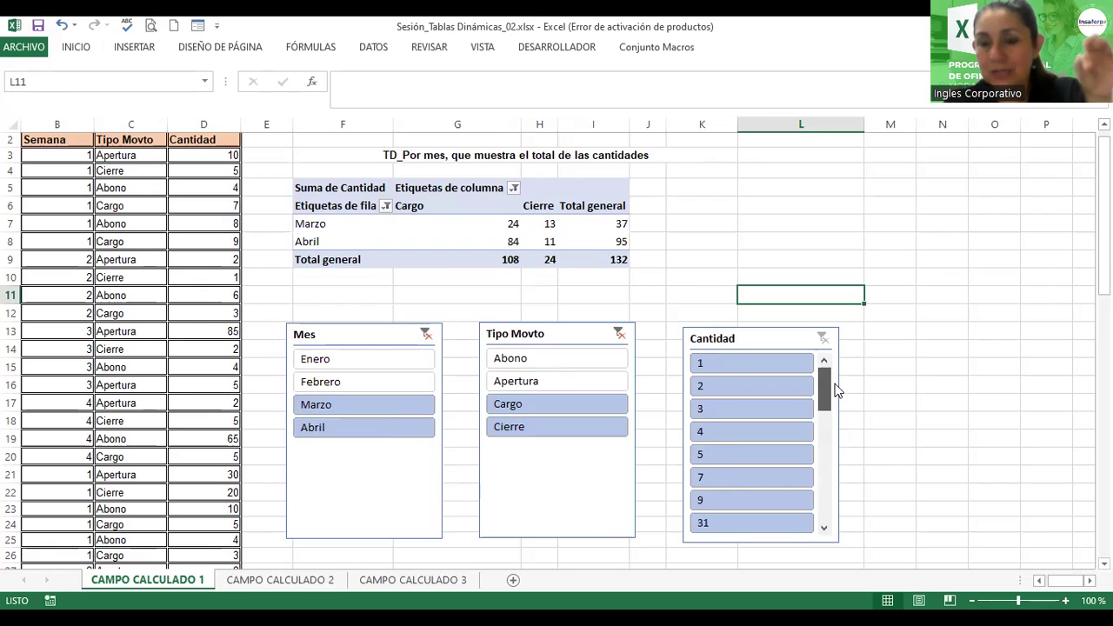
{"action": "left_click_drag", "start_coordinate": [836, 391], "coordinate": [846, 519]}
{"action": "scroll", "coordinate": [839, 487], "scroll_direction": "up", "scroll_amount": 3}
{"action": "left_click_drag", "start_coordinate": [839, 473], "coordinate": [826, 364]}
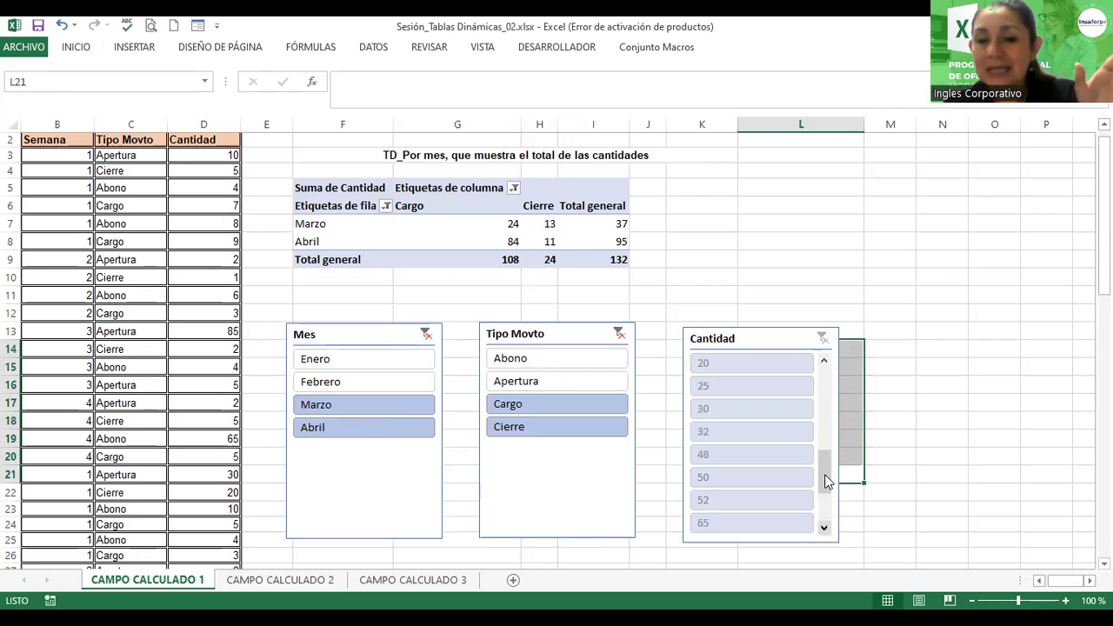
{"action": "left_click_drag", "start_coordinate": [820, 462], "coordinate": [815, 397]}
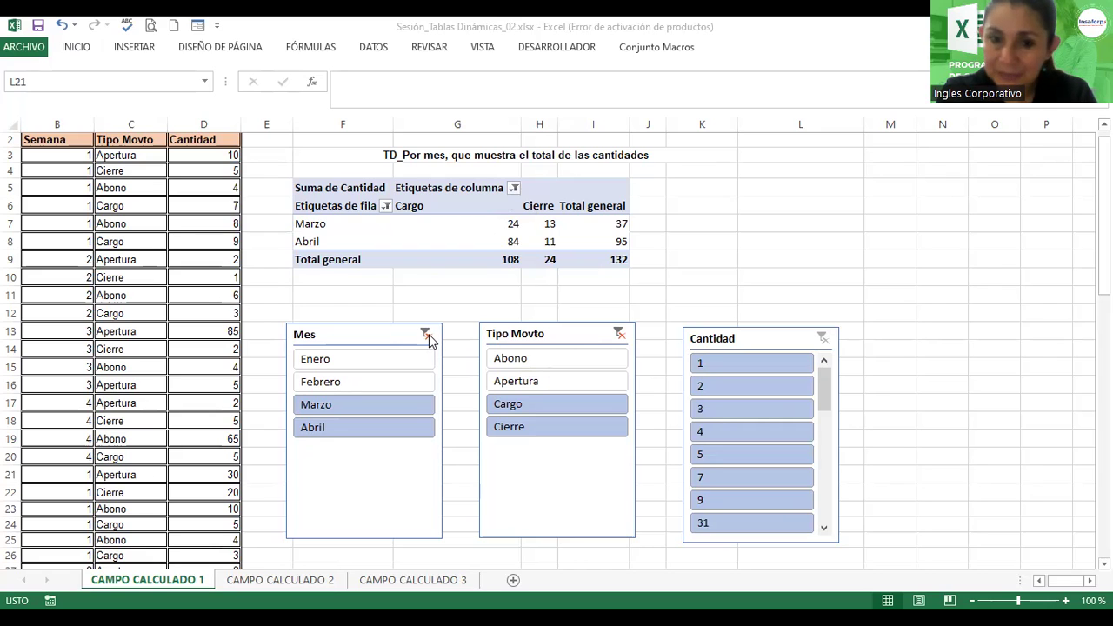
Clear the Mes and Tipo Movto slicer filters so all months and movement types show, totalling 1925
{"action": "left_click", "coordinate": [428, 339]}
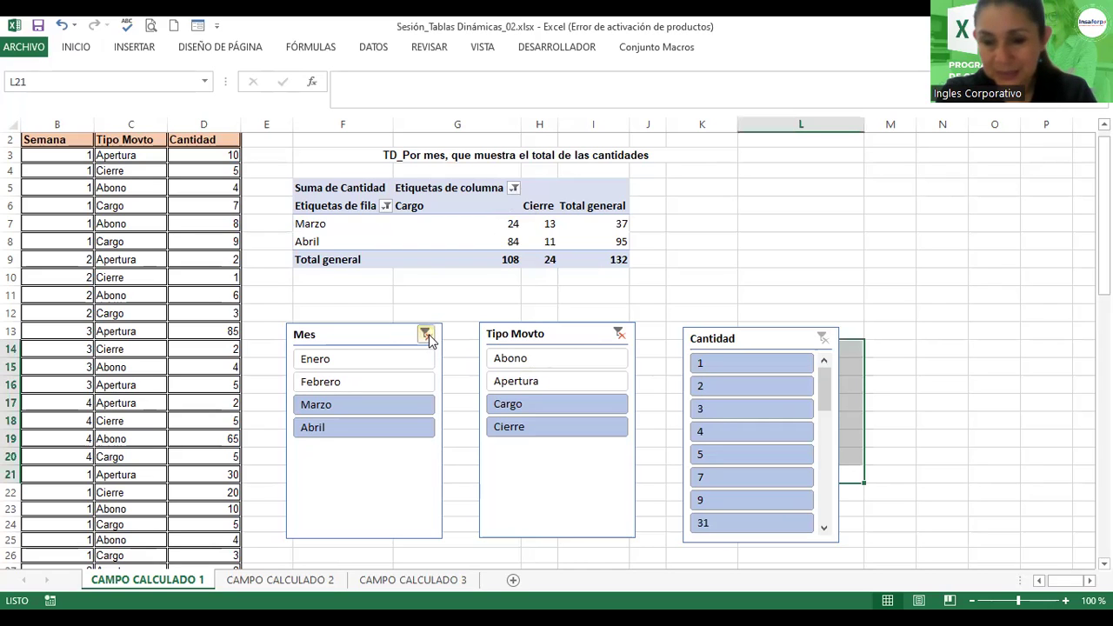
{"action": "left_click", "coordinate": [425, 334]}
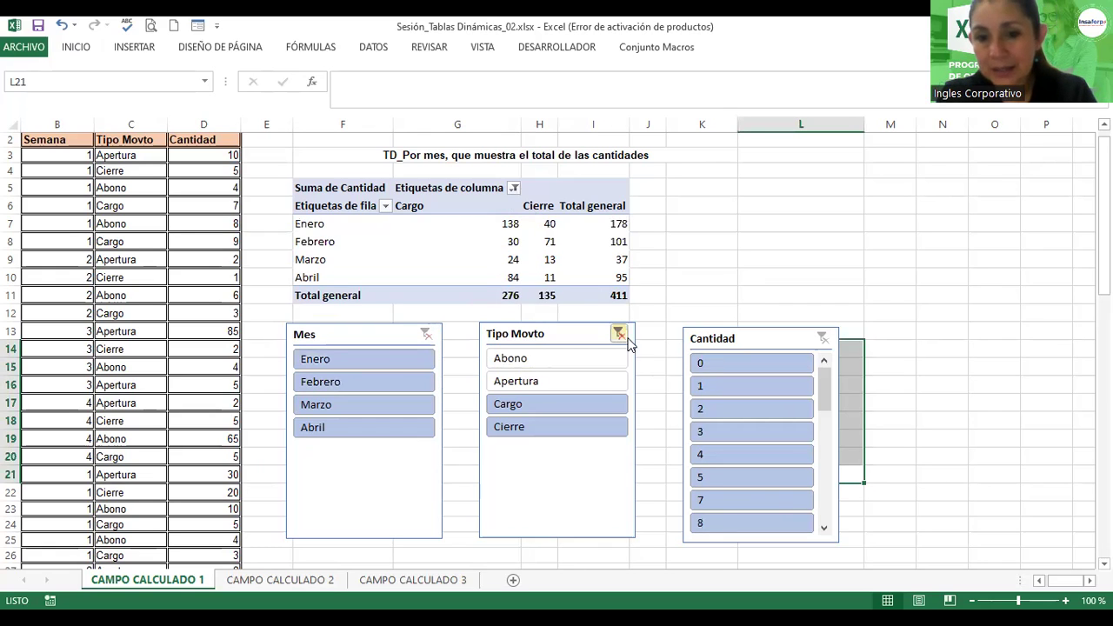
{"action": "left_click", "coordinate": [619, 334]}
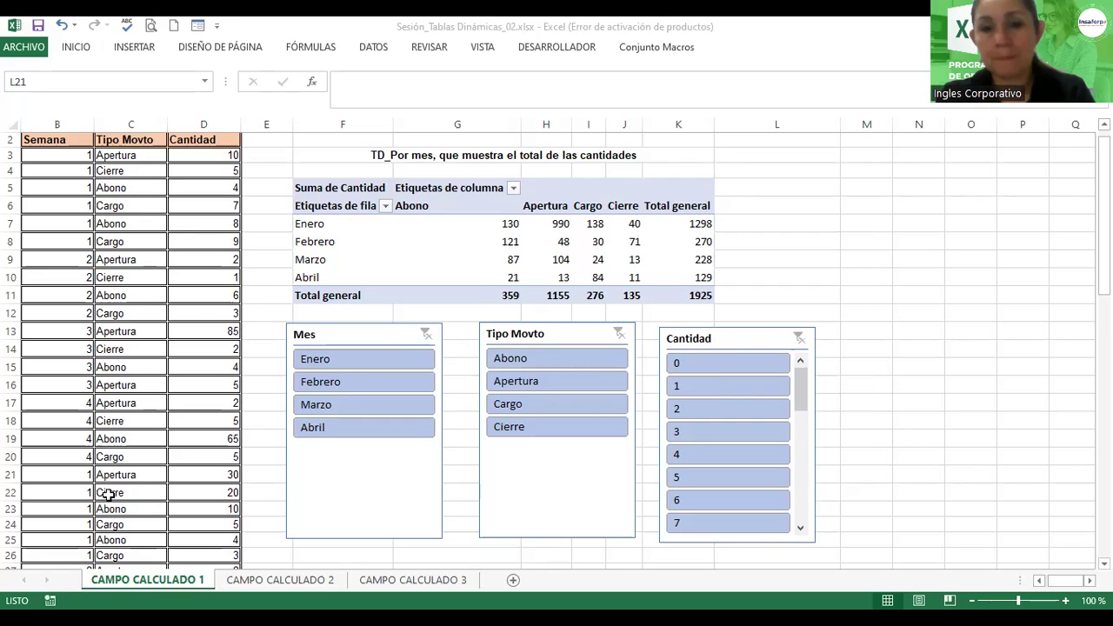
Filter the pivot table rows to only Marzo and Abril, giving a grand total of 357
{"action": "left_click", "coordinate": [387, 205]}
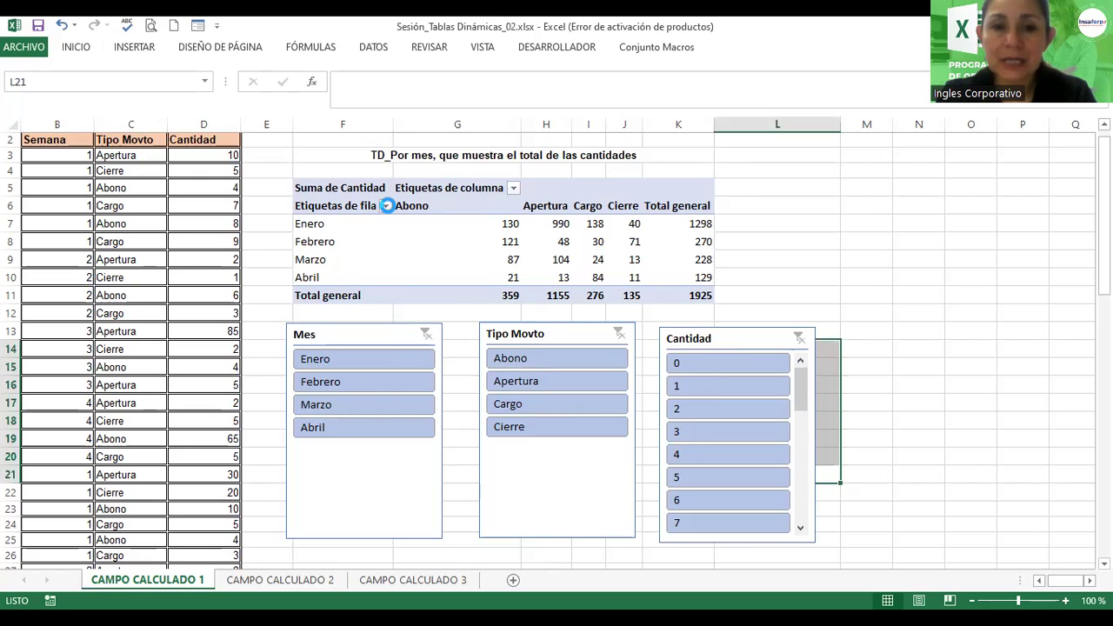
{"action": "left_click", "coordinate": [222, 364]}
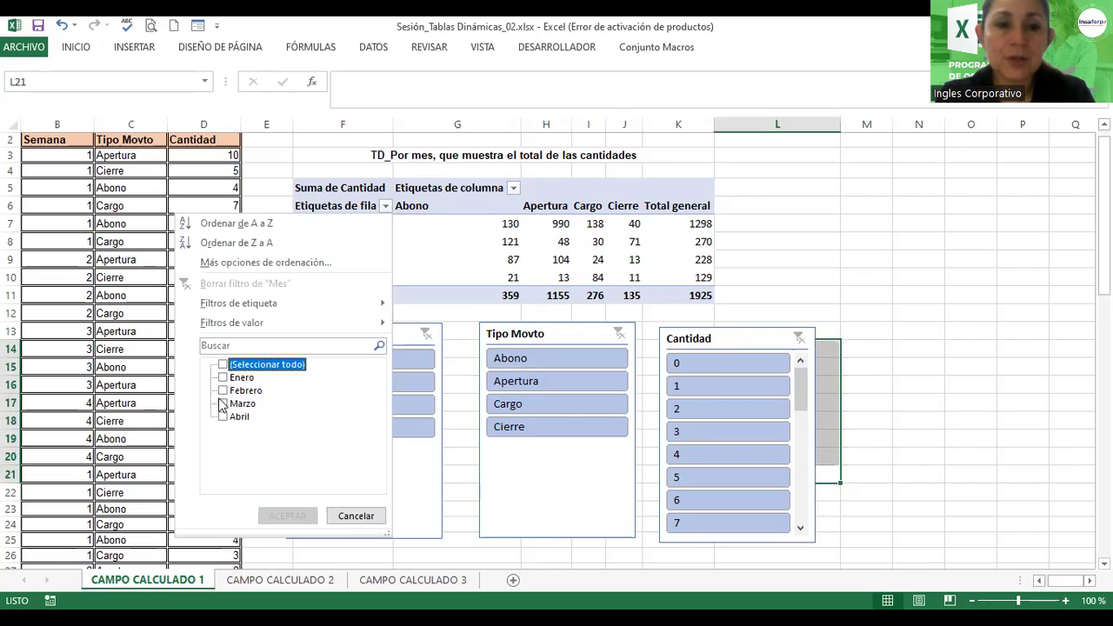
{"action": "left_click", "coordinate": [222, 403]}
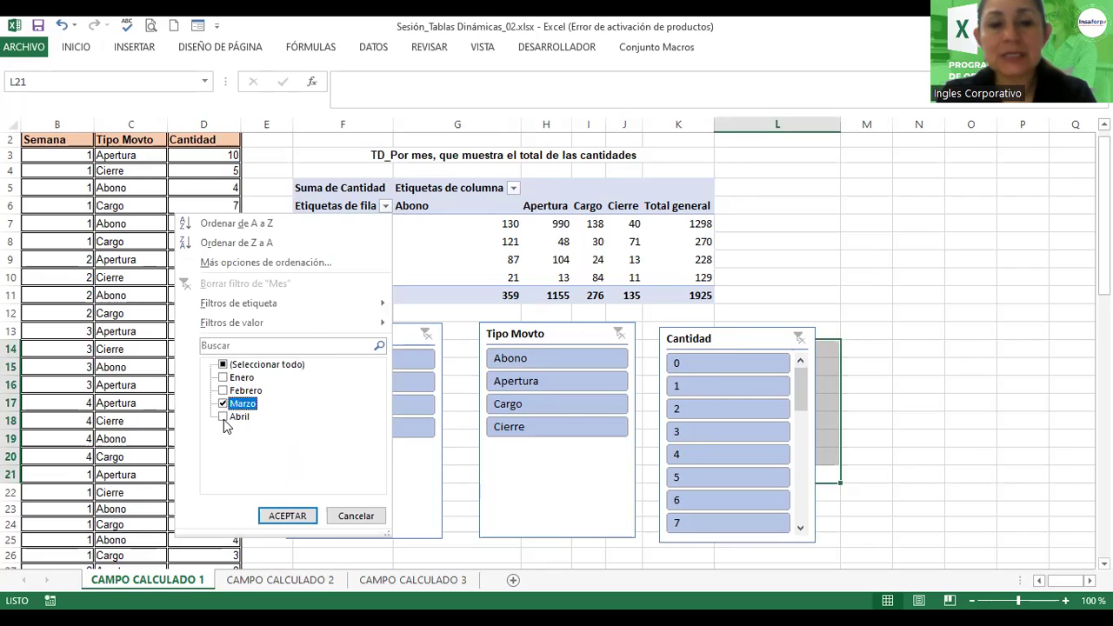
{"action": "left_click", "coordinate": [222, 417]}
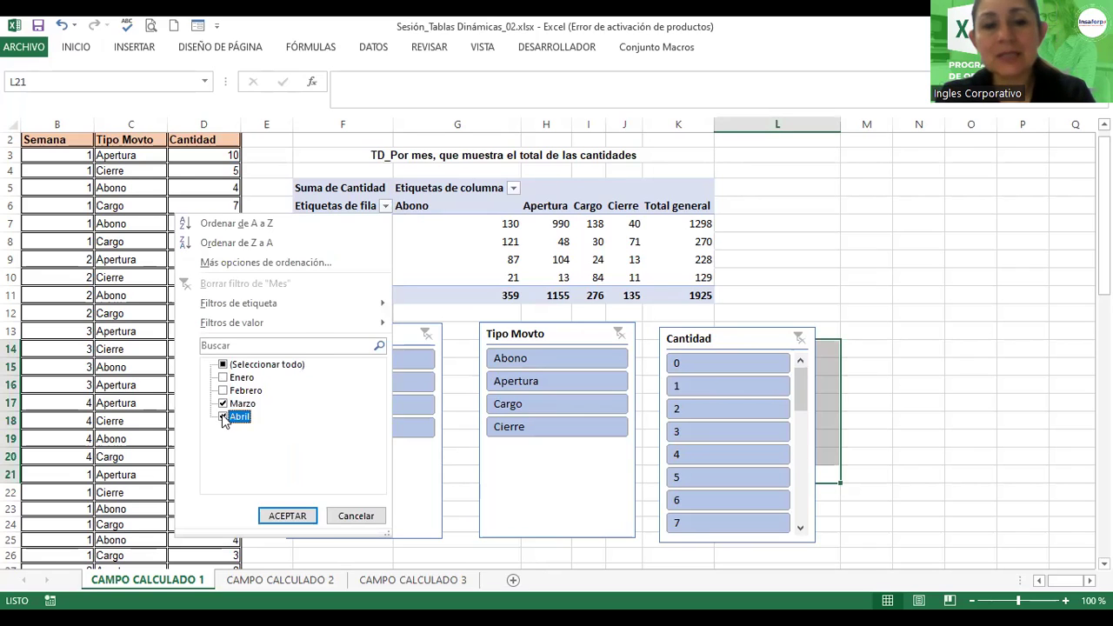
{"action": "left_click", "coordinate": [288, 515]}
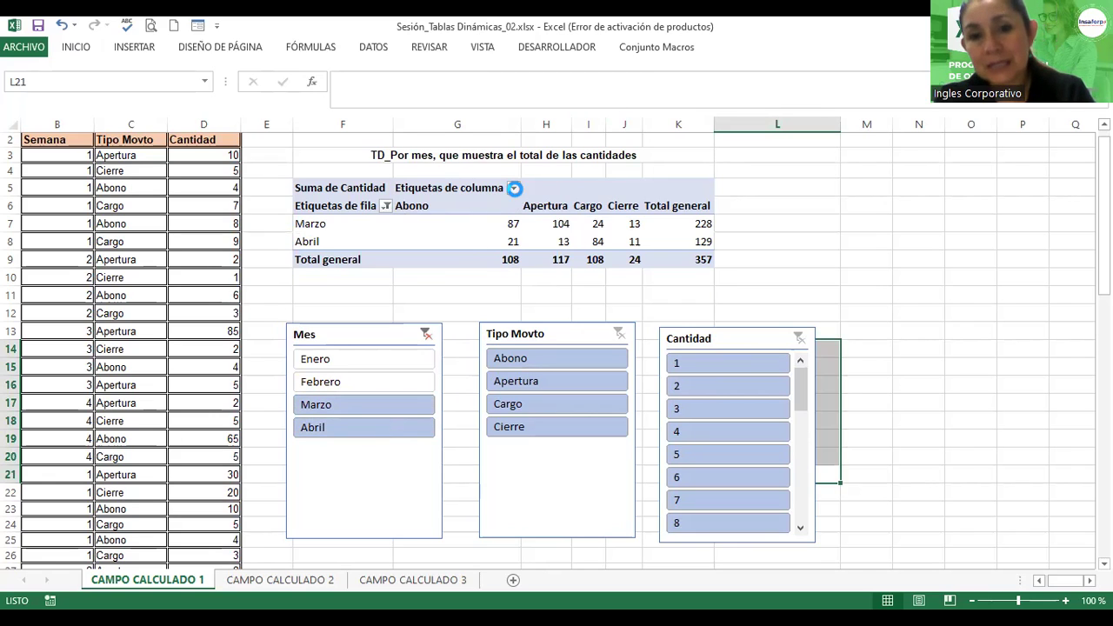
Filter the pivot table's Tipo Movto columns to only Cargo and Cierre, totalling 132
{"action": "left_click", "coordinate": [514, 189]}
{"action": "left_click", "coordinate": [351, 347]}
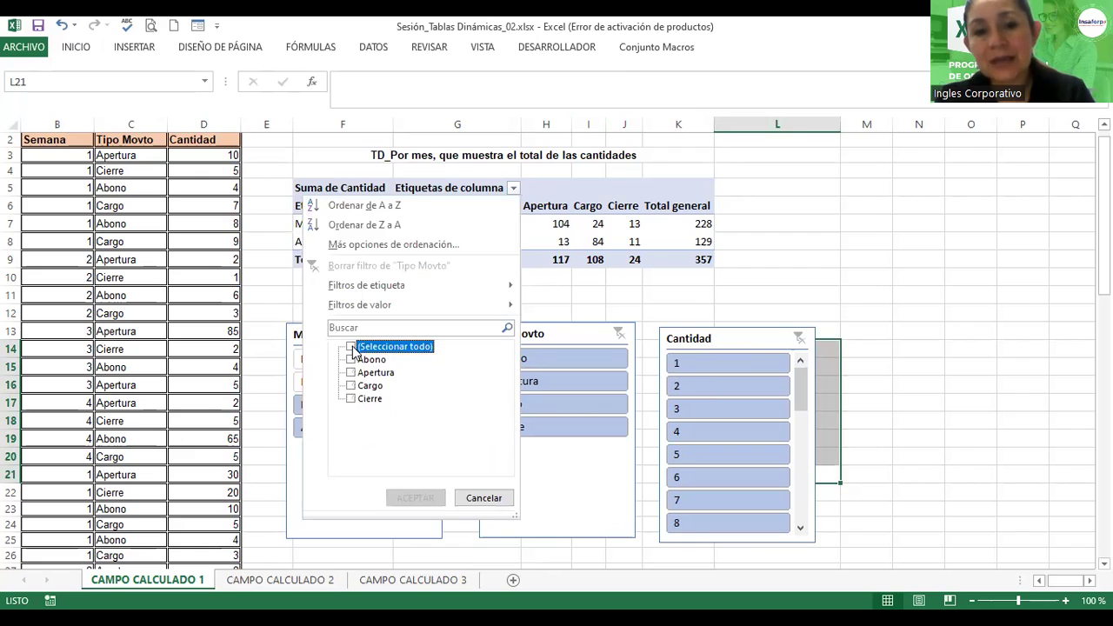
{"action": "left_click", "coordinate": [350, 385]}
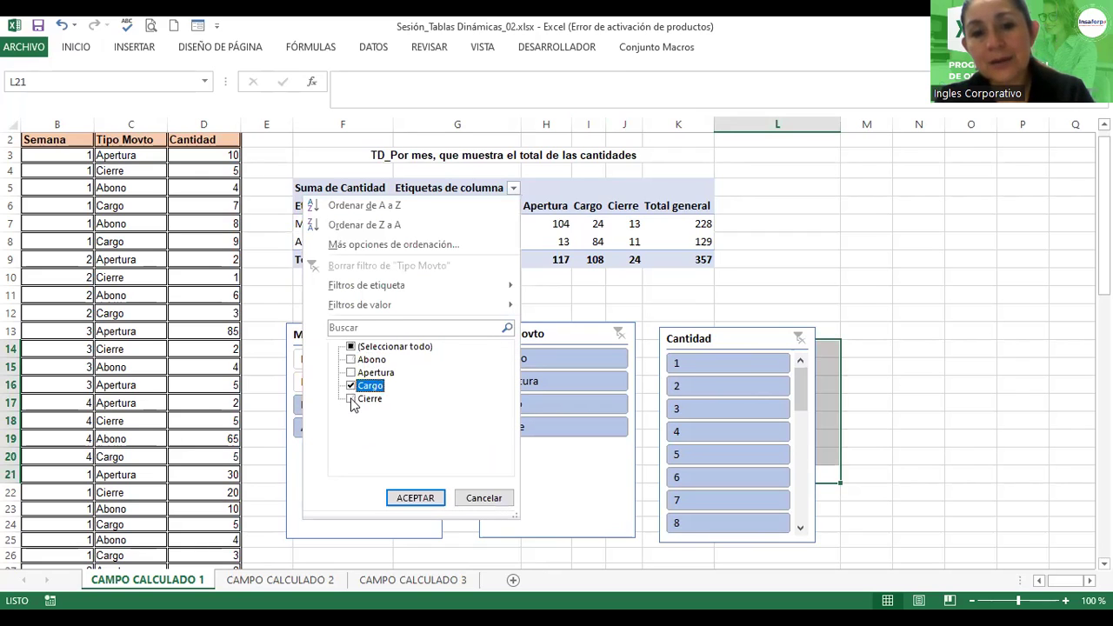
{"action": "left_click", "coordinate": [351, 398]}
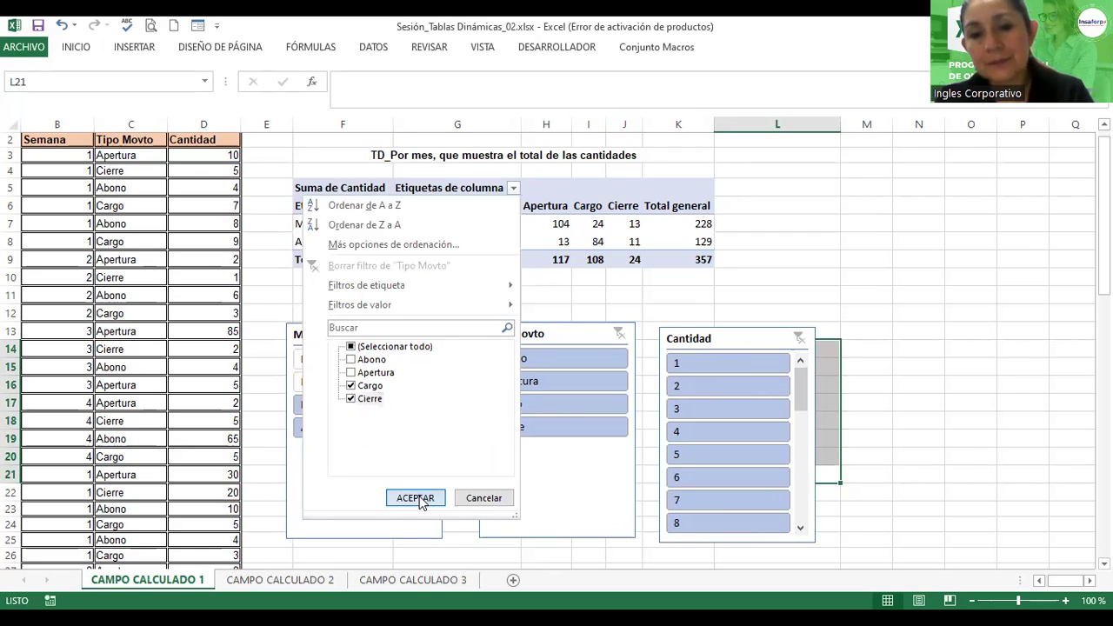
{"action": "left_click", "coordinate": [415, 498]}
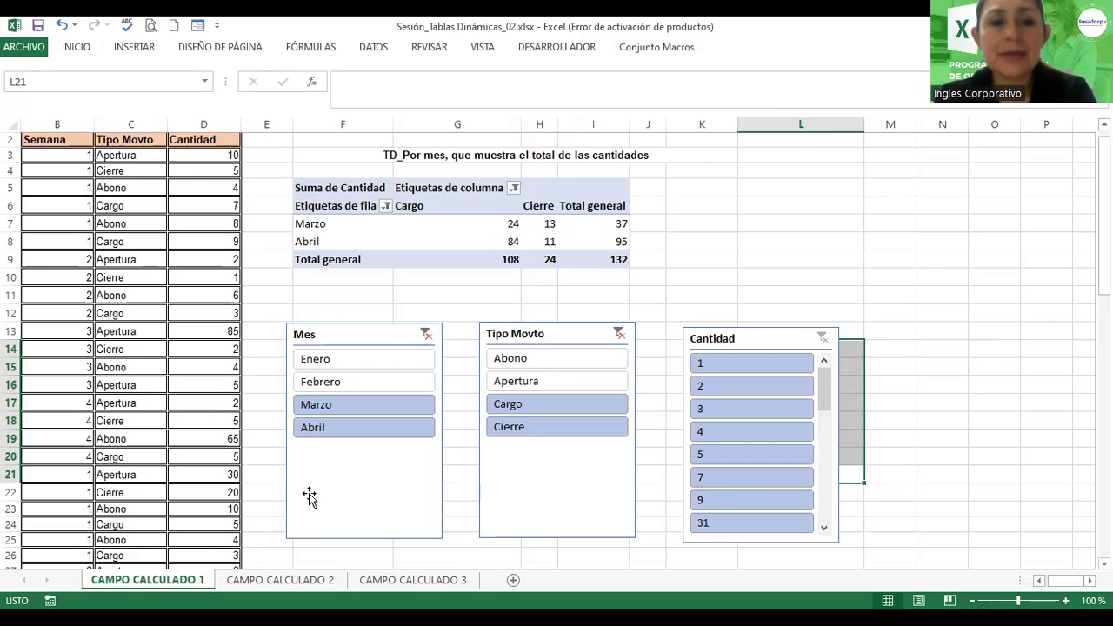
Apply the yellow pivot table style from the DISEÑO tab
{"action": "left_click", "coordinate": [452, 247]}
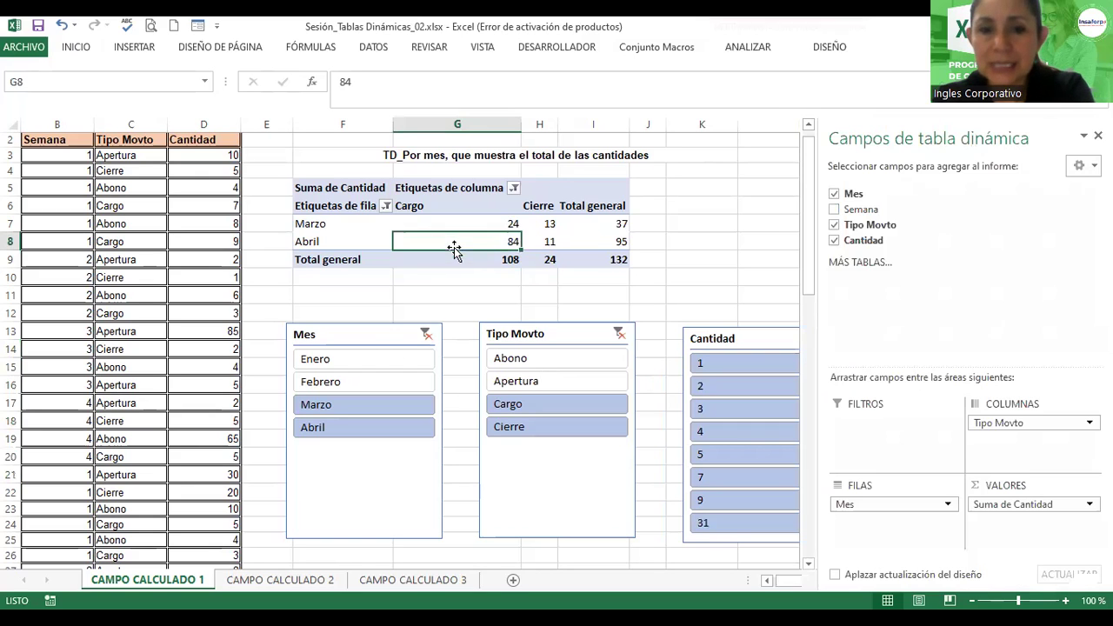
{"action": "left_click", "coordinate": [825, 47]}
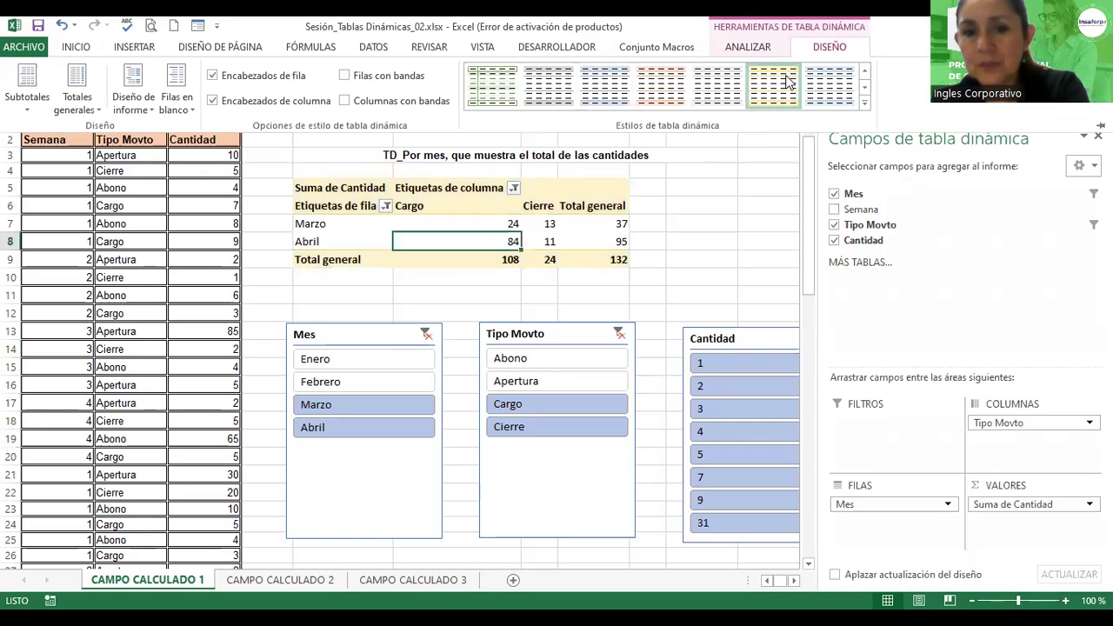
{"action": "left_click", "coordinate": [399, 335]}
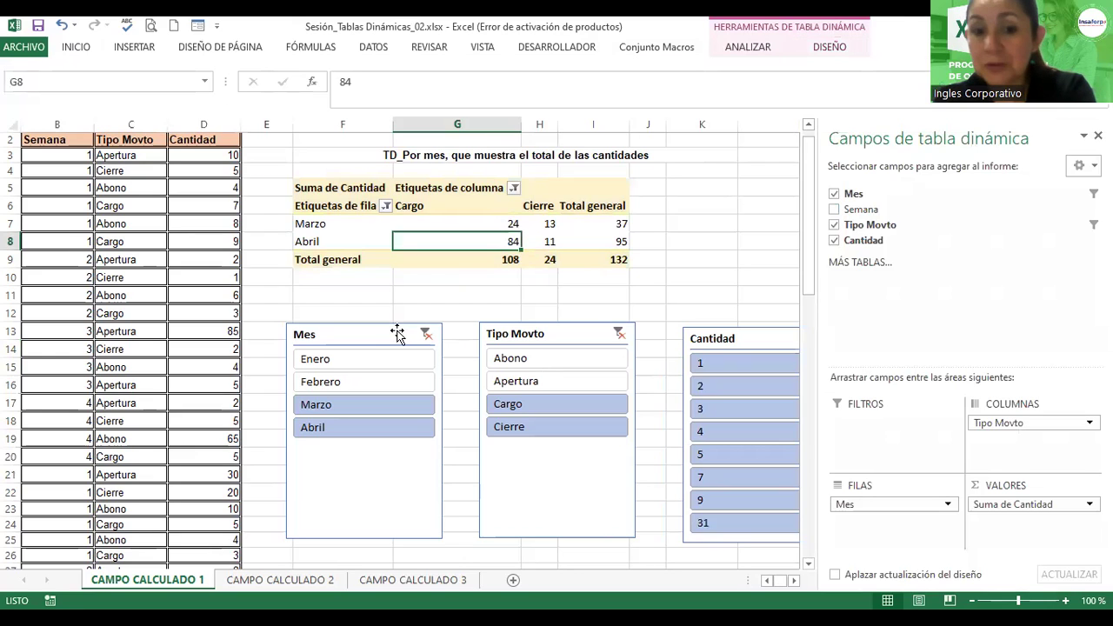
Select the Mes slicer, then Ctrl+click to add the Tipo Movto and Cantidad slicers
{"action": "left_click", "coordinate": [561, 337]}
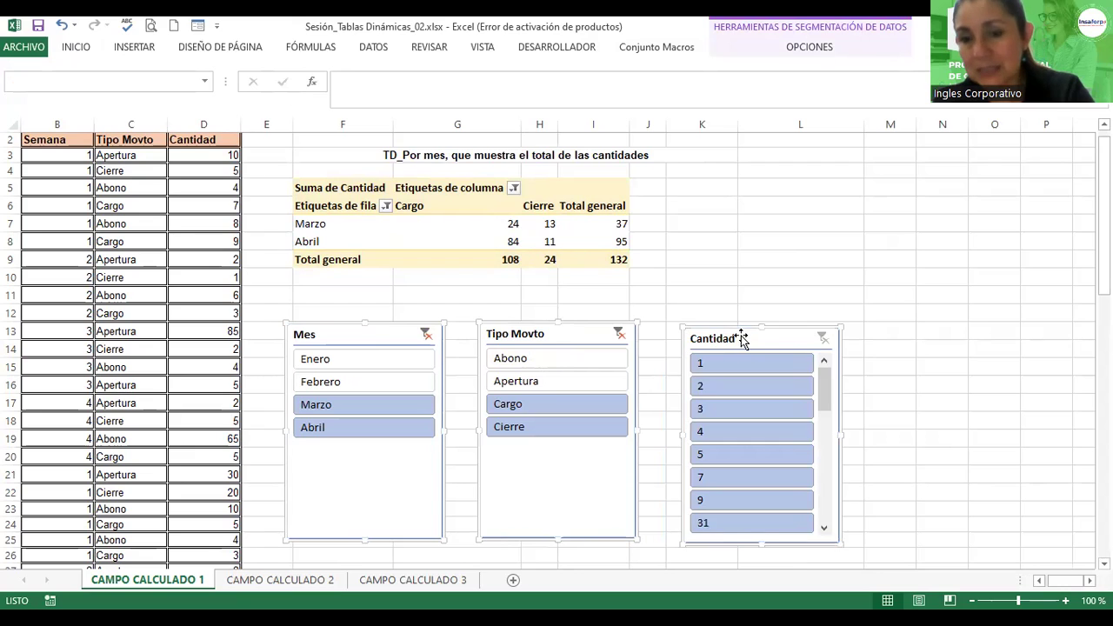
{"action": "left_click", "coordinate": [696, 264]}
{"action": "left_click", "coordinate": [393, 335]}
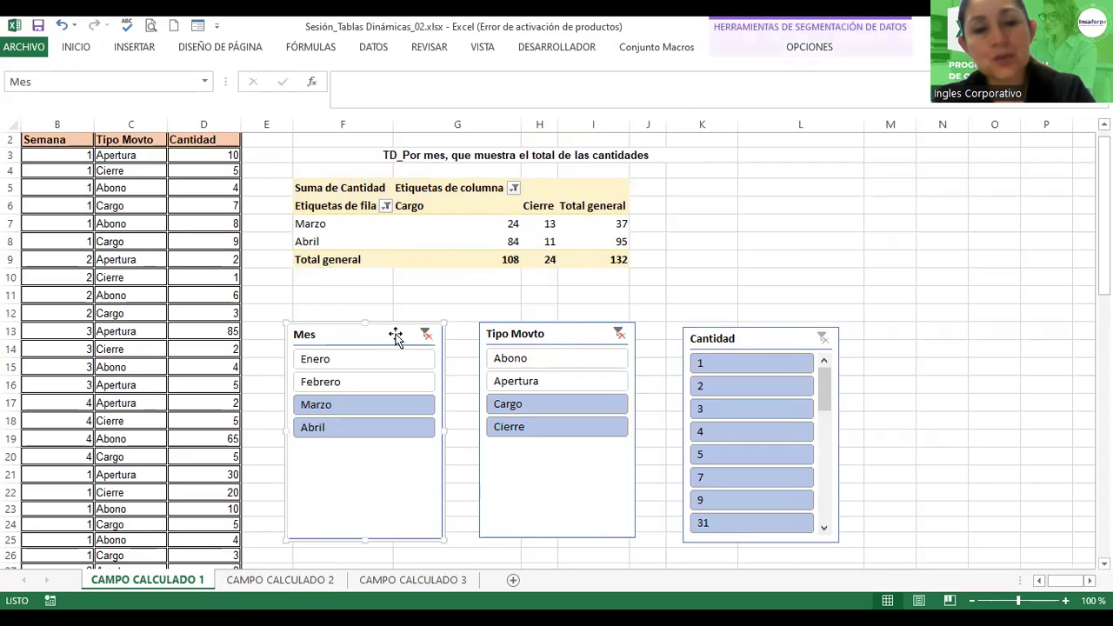
{"action": "left_click", "coordinate": [569, 330], "text": "ctrl"}
{"action": "left_click", "coordinate": [757, 343], "text": "ctrl"}
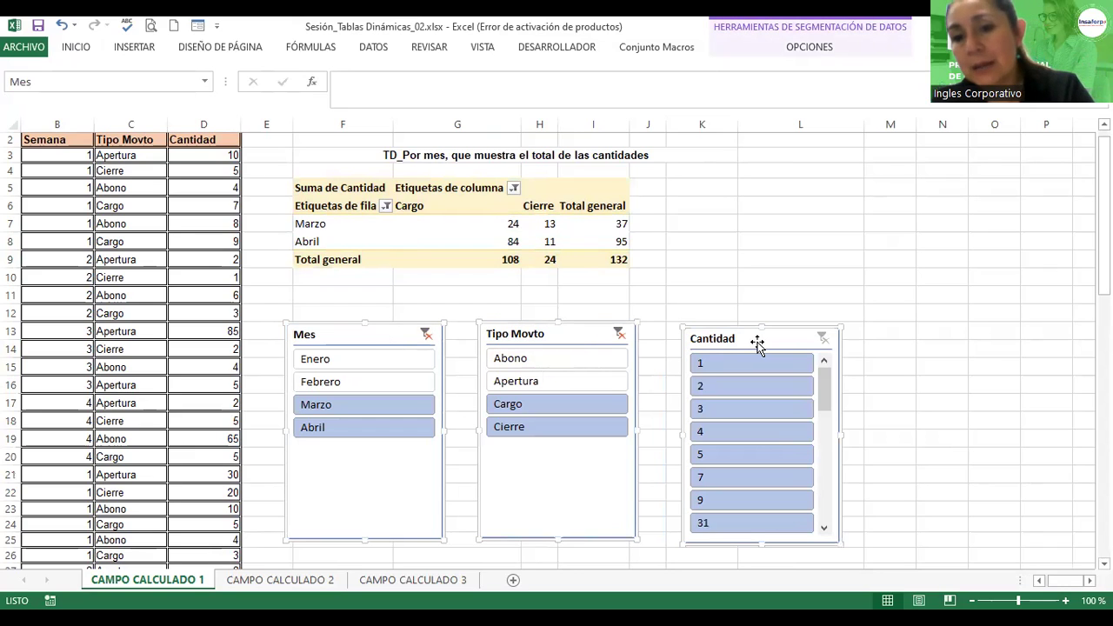
{"action": "left_click", "coordinate": [738, 278]}
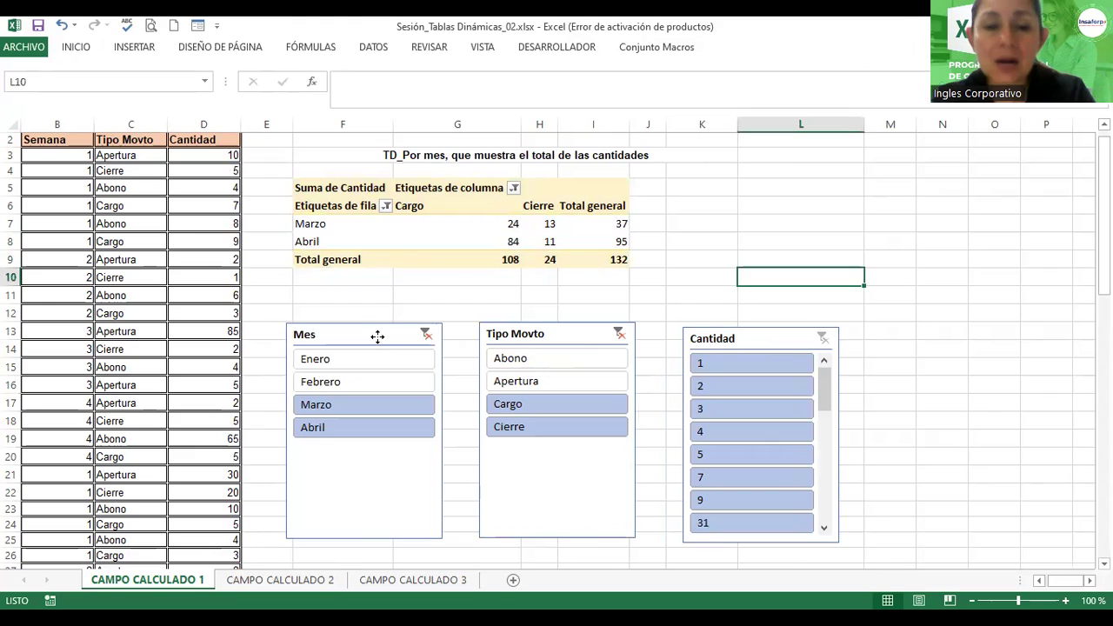
{"action": "left_click", "coordinate": [377, 339]}
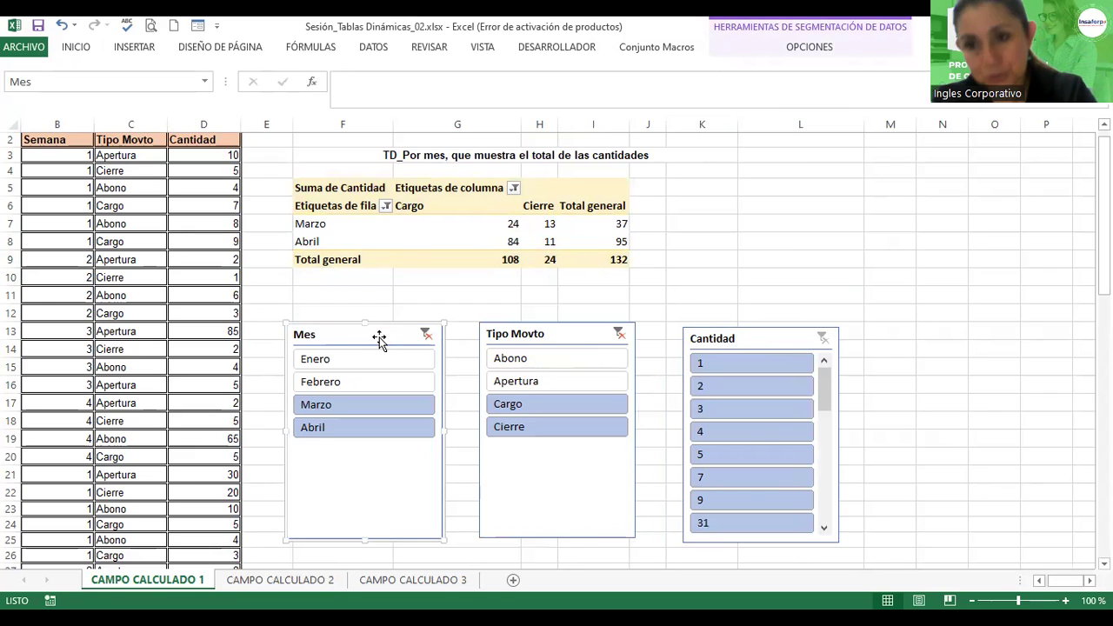
{"action": "left_click", "coordinate": [571, 333], "text": "ctrl"}
{"action": "left_click", "coordinate": [735, 340], "text": "ctrl"}
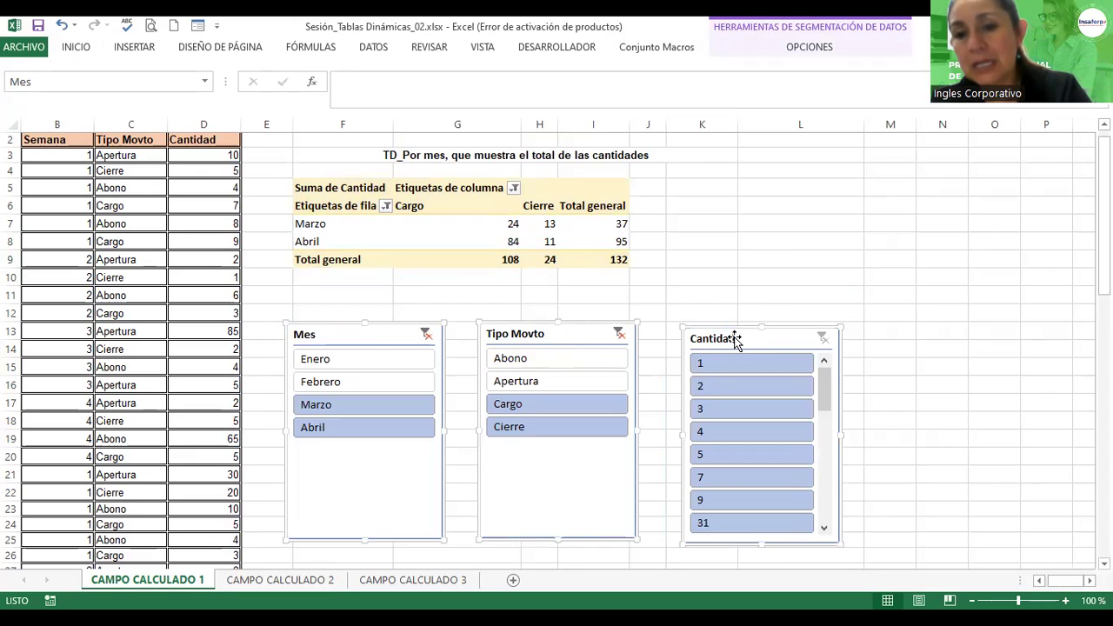
Restyle the Mes, Tipo Movto and Cantidad slicers with the orange slicer style
{"action": "left_click", "coordinate": [801, 48]}
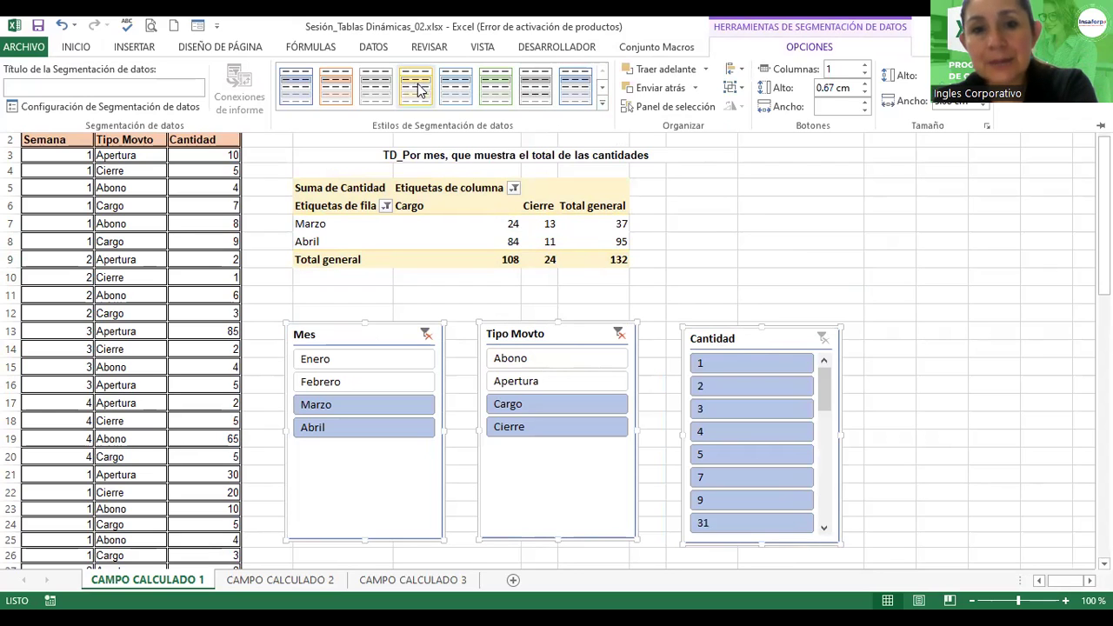
{"action": "left_click", "coordinate": [342, 92]}
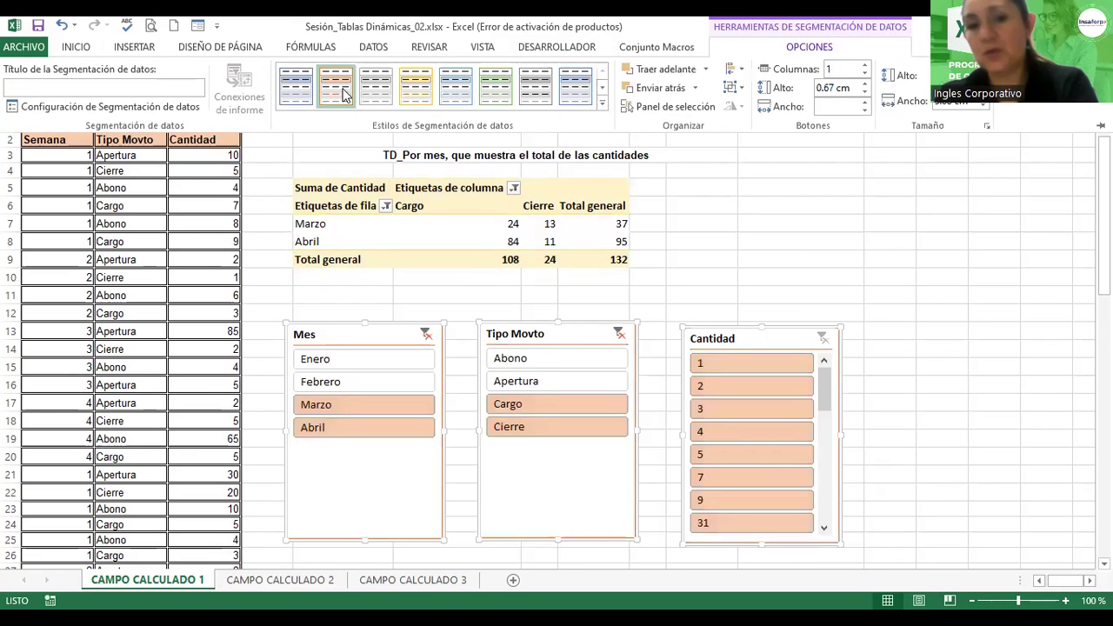
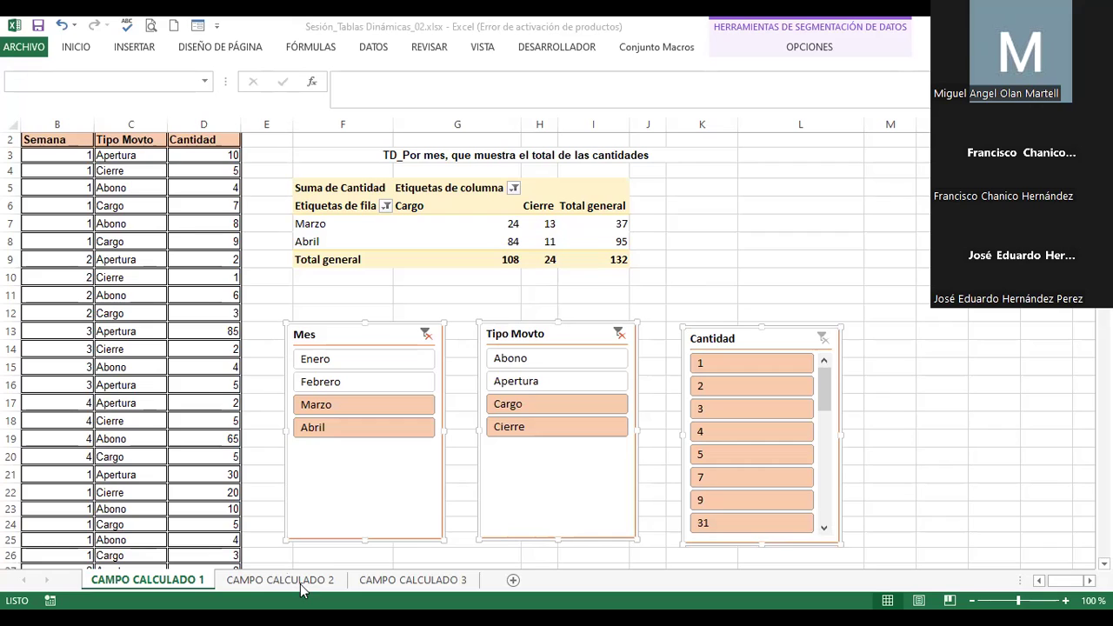
Open the CAMPO CALCULADO 2 sheet with the NOMBRE/VENTAS list and select cell C11
{"action": "left_click", "coordinate": [142, 589]}
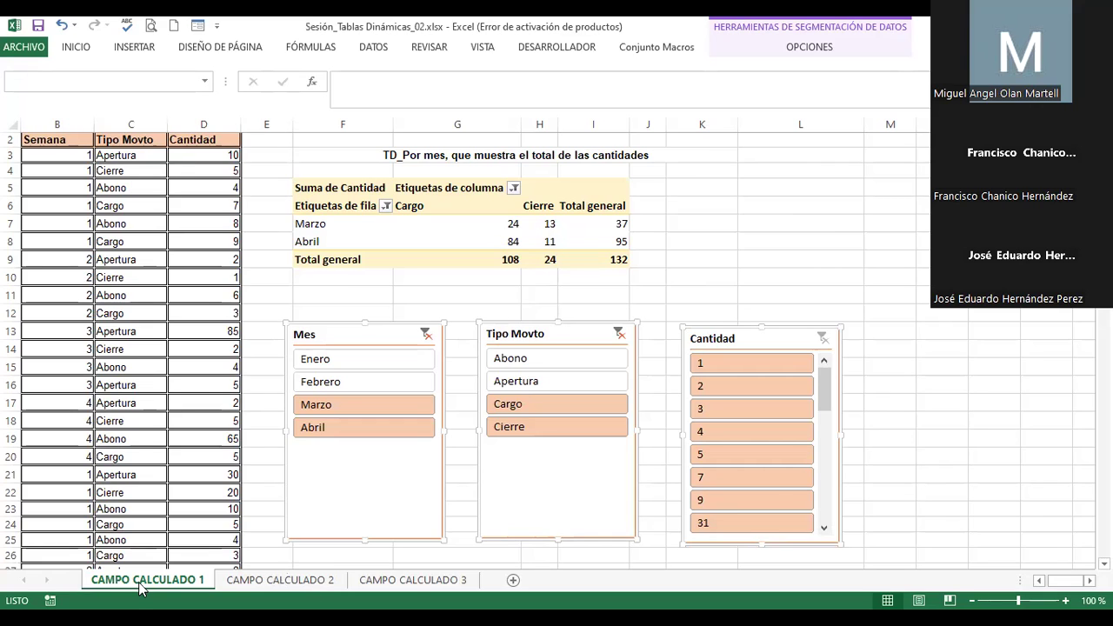
{"action": "right_click", "coordinate": [142, 589]}
{"action": "mouse_move", "coordinate": [209, 510]}
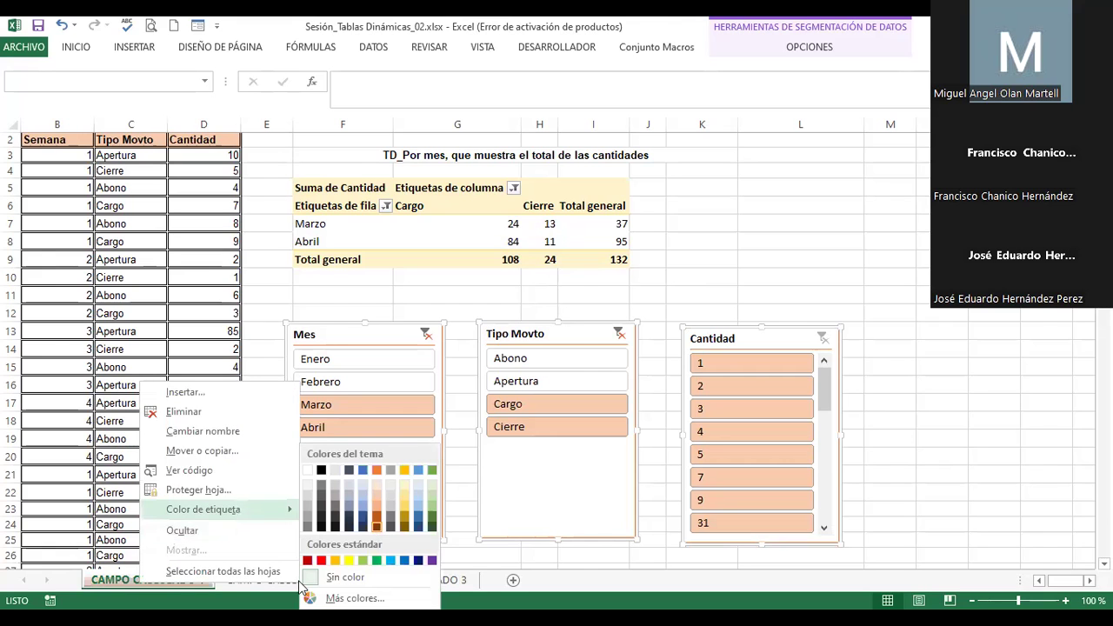
{"action": "left_click", "coordinate": [267, 581]}
{"action": "left_click", "coordinate": [351, 375]}
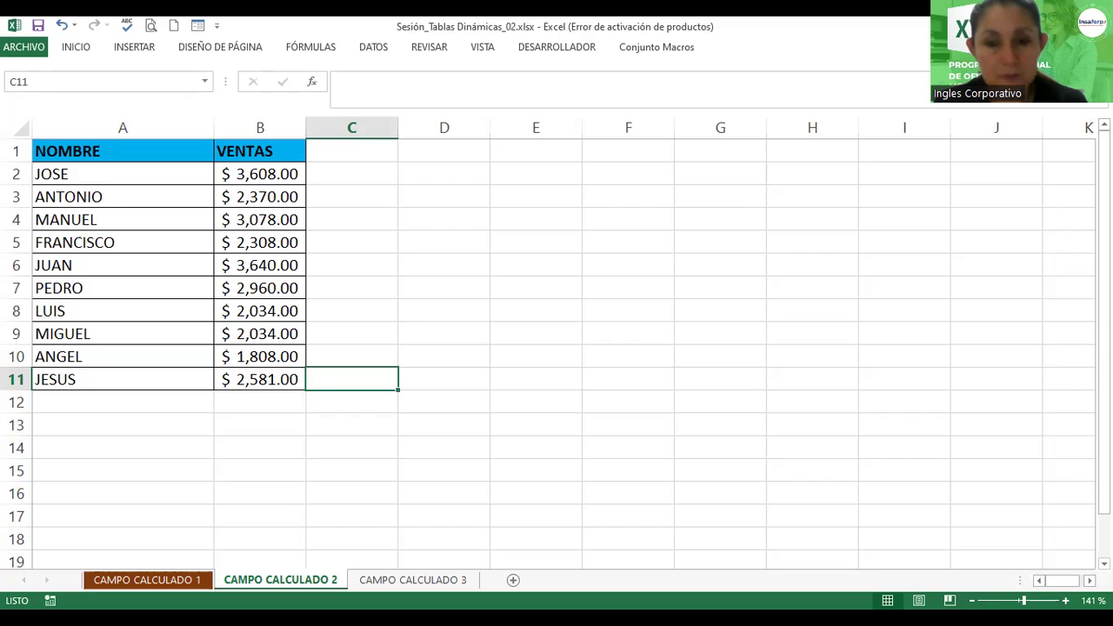
Select cell A5 inside the NOMBRE/VENTAS list and show the INSERTAR ribbon commands
{"action": "key", "text": "alt+Tab"}
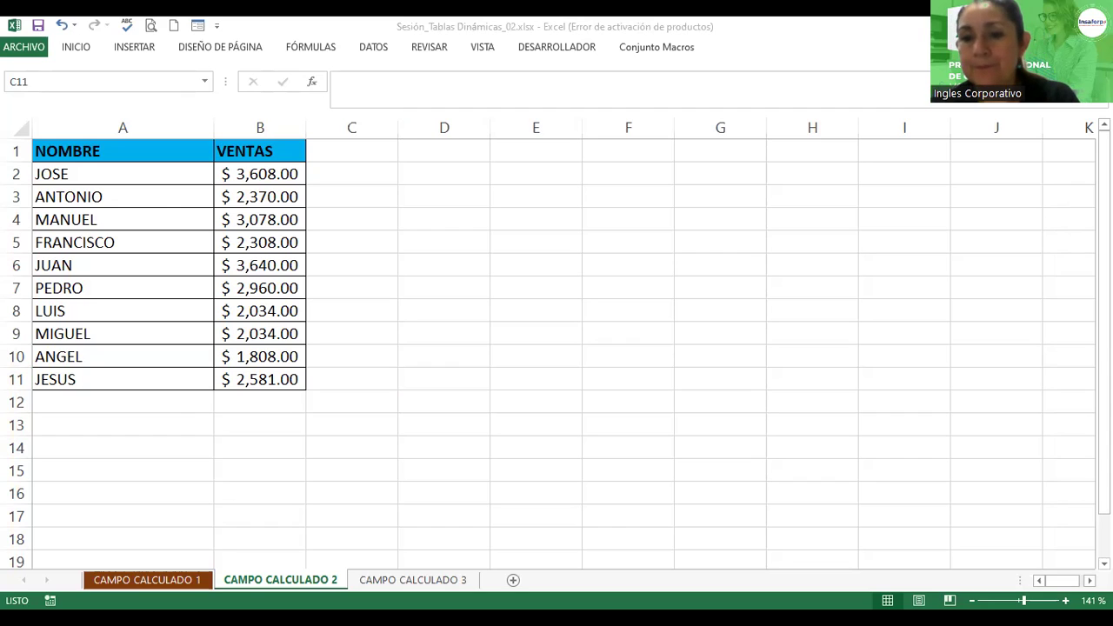
{"action": "key", "text": "alt+Tab"}
{"action": "left_click", "coordinate": [447, 244]}
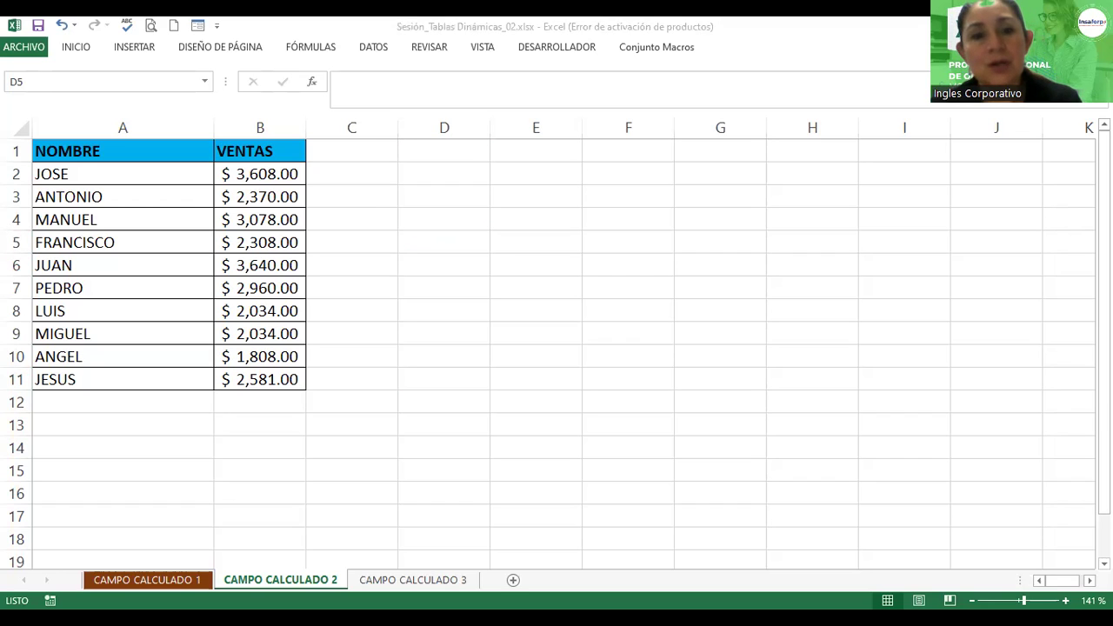
{"action": "left_click", "coordinate": [526, 259]}
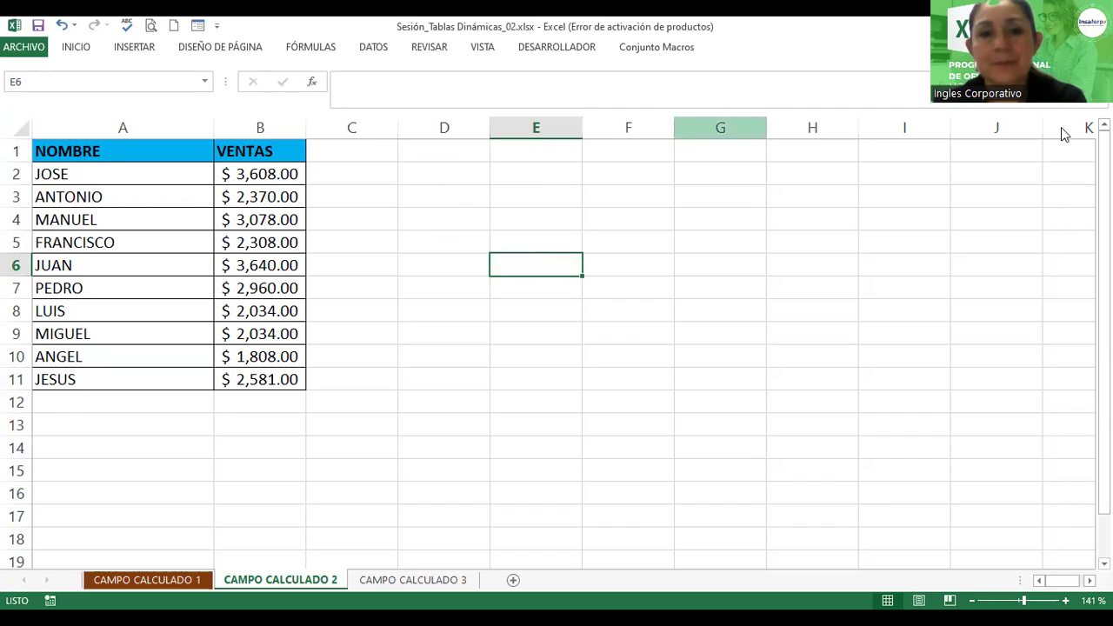
{"action": "left_click", "coordinate": [108, 236]}
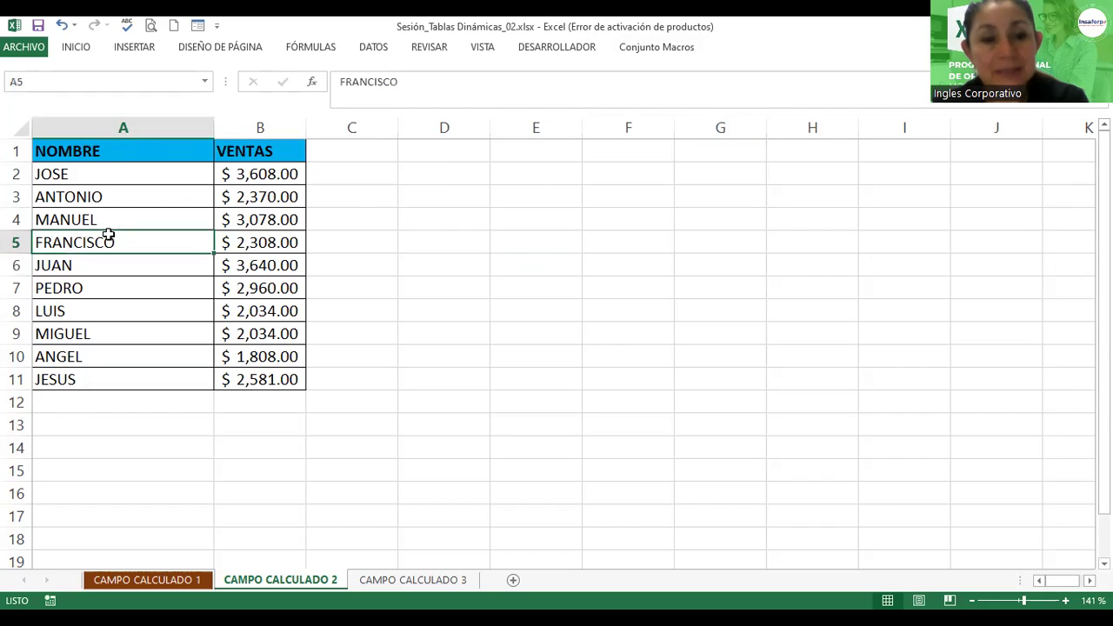
{"action": "left_click", "coordinate": [135, 47]}
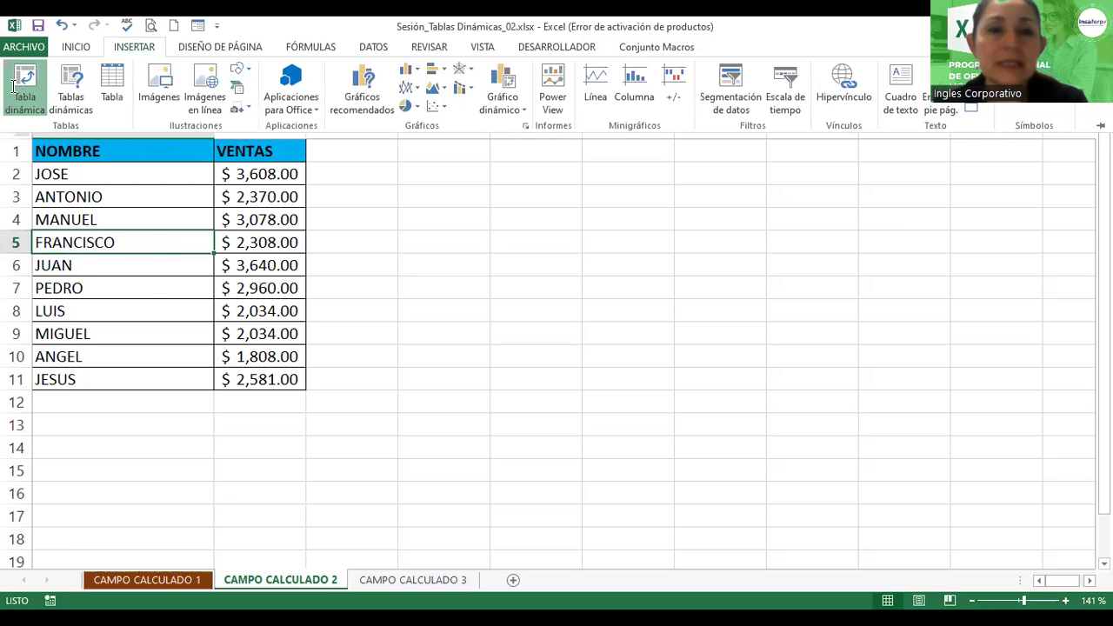
Insert a pivot table from A1:B11 on the existing sheet at cell D5
{"action": "left_click", "coordinate": [15, 90]}
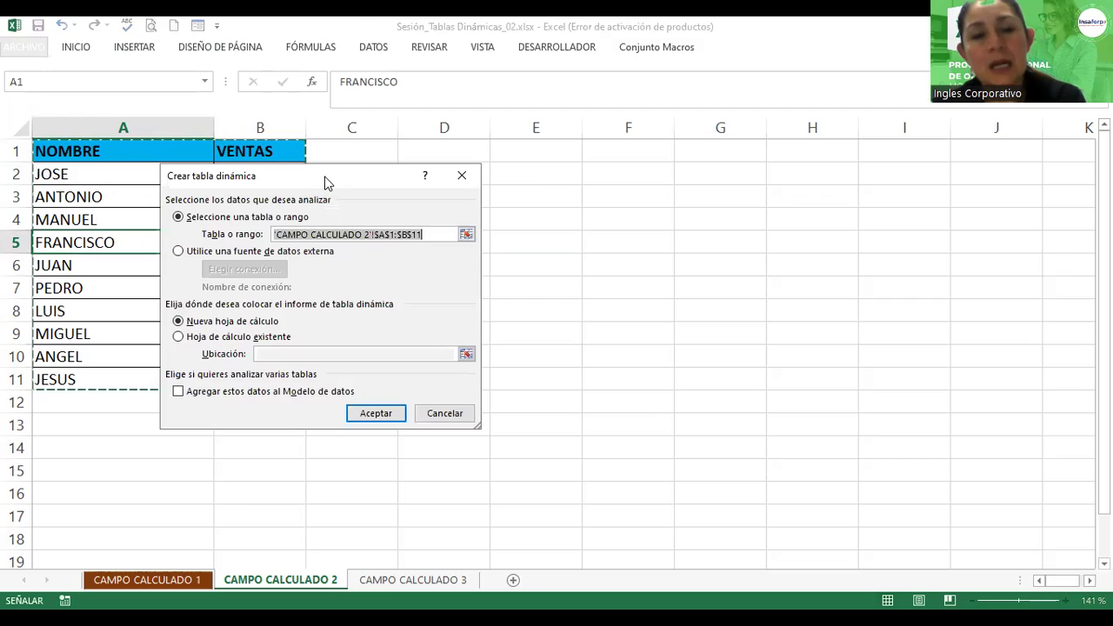
{"action": "left_click_drag", "start_coordinate": [323, 176], "coordinate": [558, 168]}
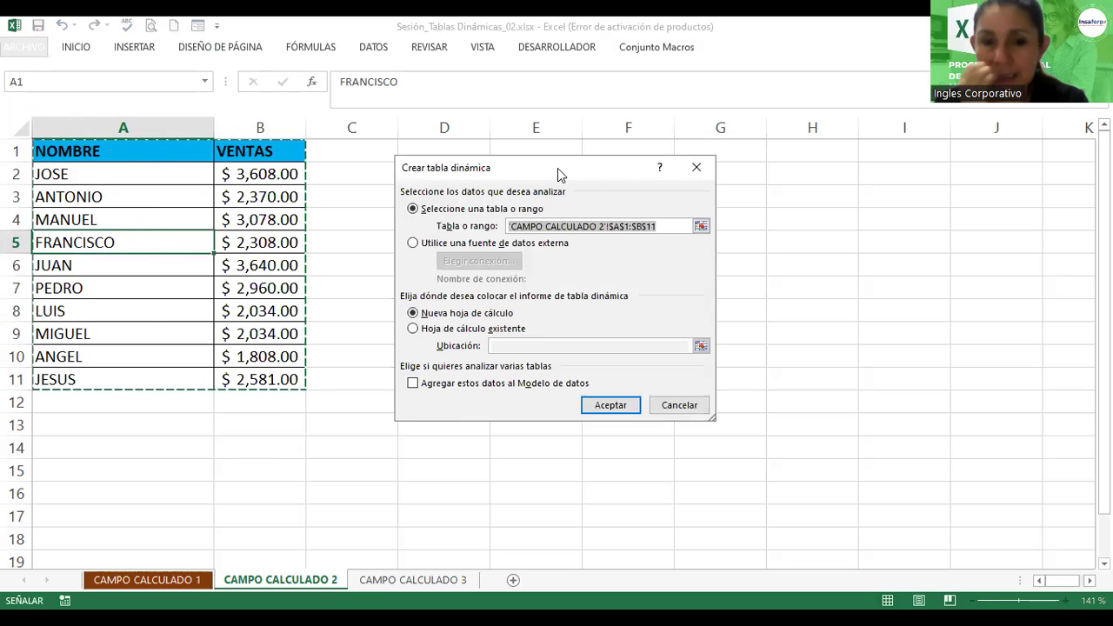
{"action": "left_click", "coordinate": [413, 329]}
{"action": "left_click", "coordinate": [701, 346]}
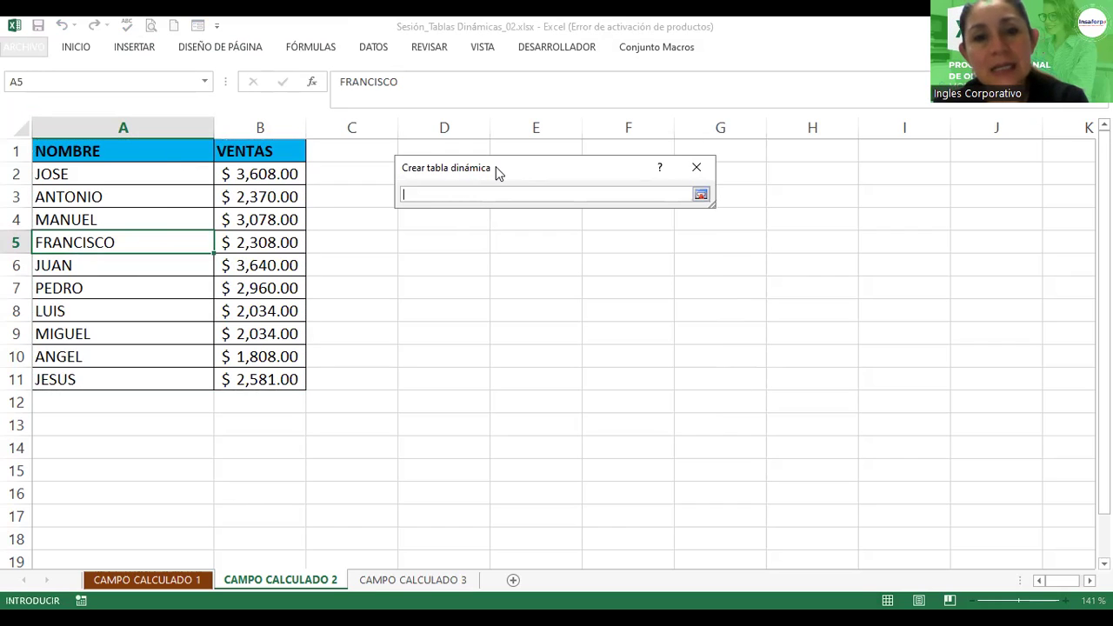
{"action": "left_click", "coordinate": [450, 235]}
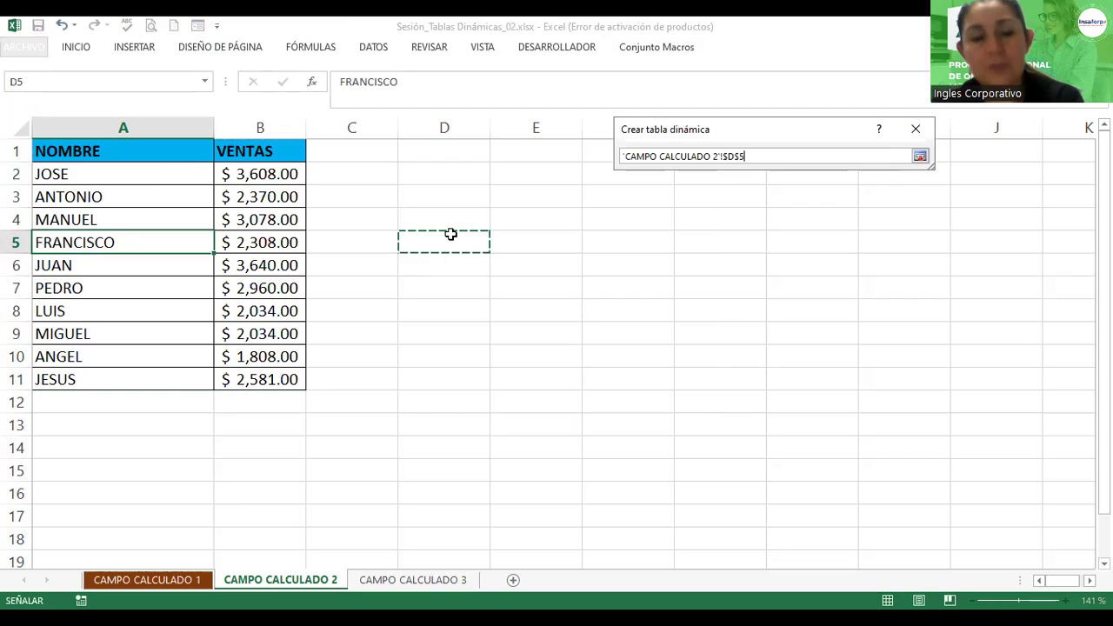
{"action": "left_click", "coordinate": [913, 154]}
{"action": "left_click", "coordinate": [827, 369]}
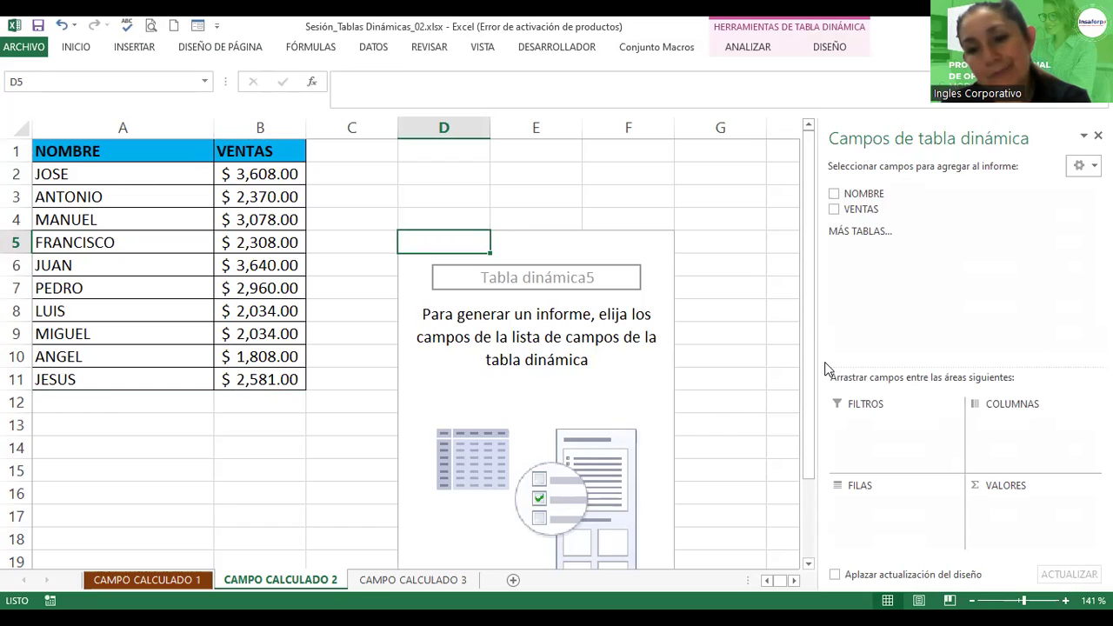
Add NOMBRE to VALORES as Cuenta de NOMBRE (10), checking its value settings without changes
{"action": "left_click_drag", "start_coordinate": [865, 198], "coordinate": [981, 513]}
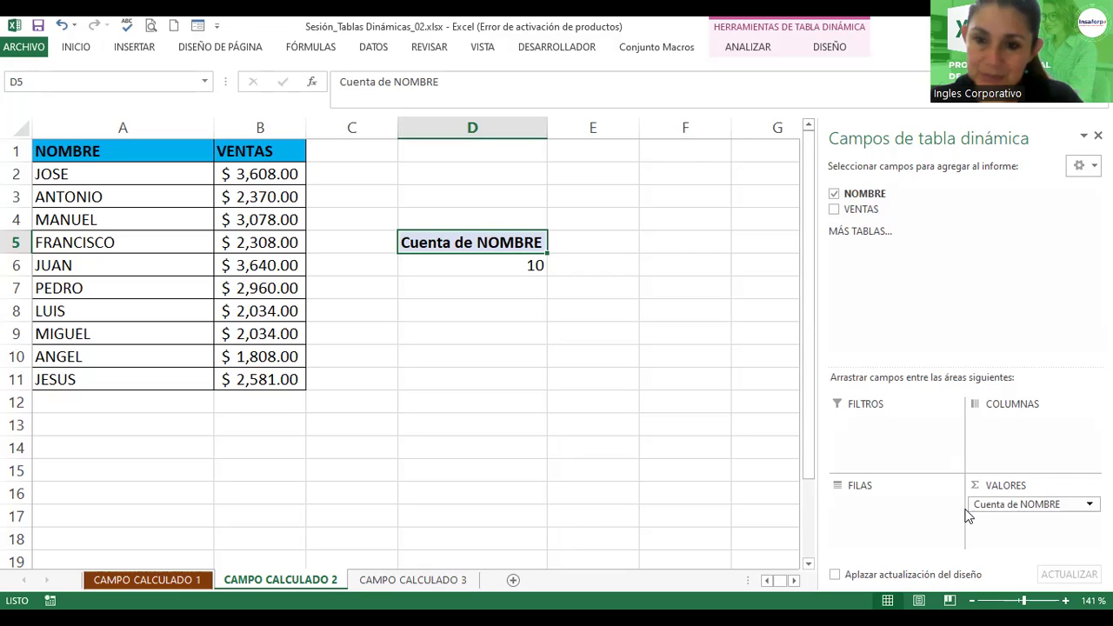
{"action": "left_click", "coordinate": [1021, 507]}
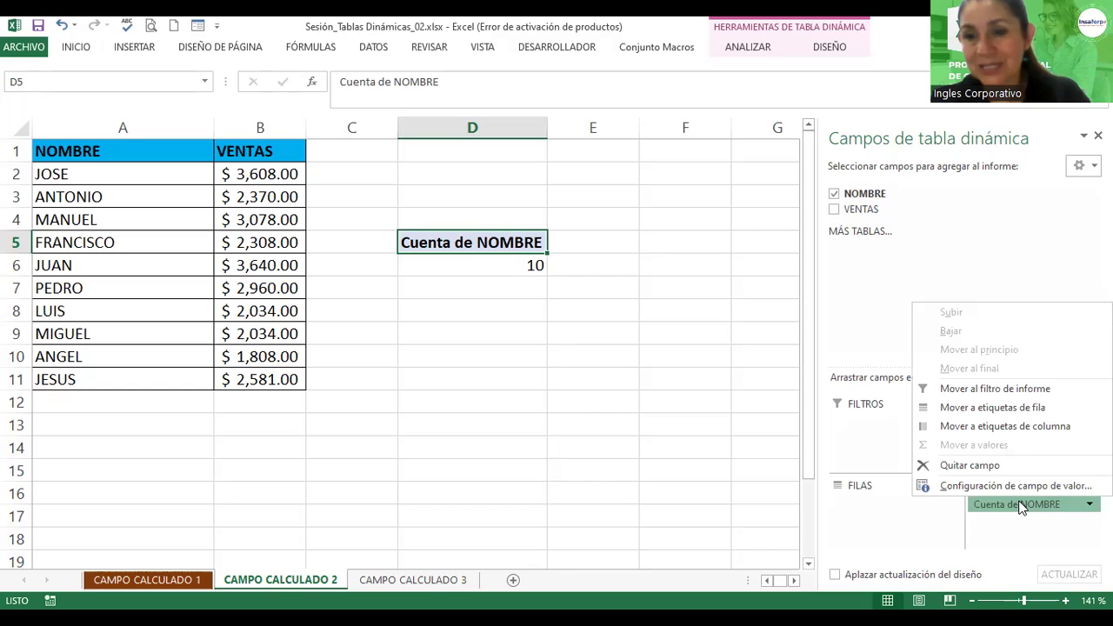
{"action": "left_click", "coordinate": [1012, 531]}
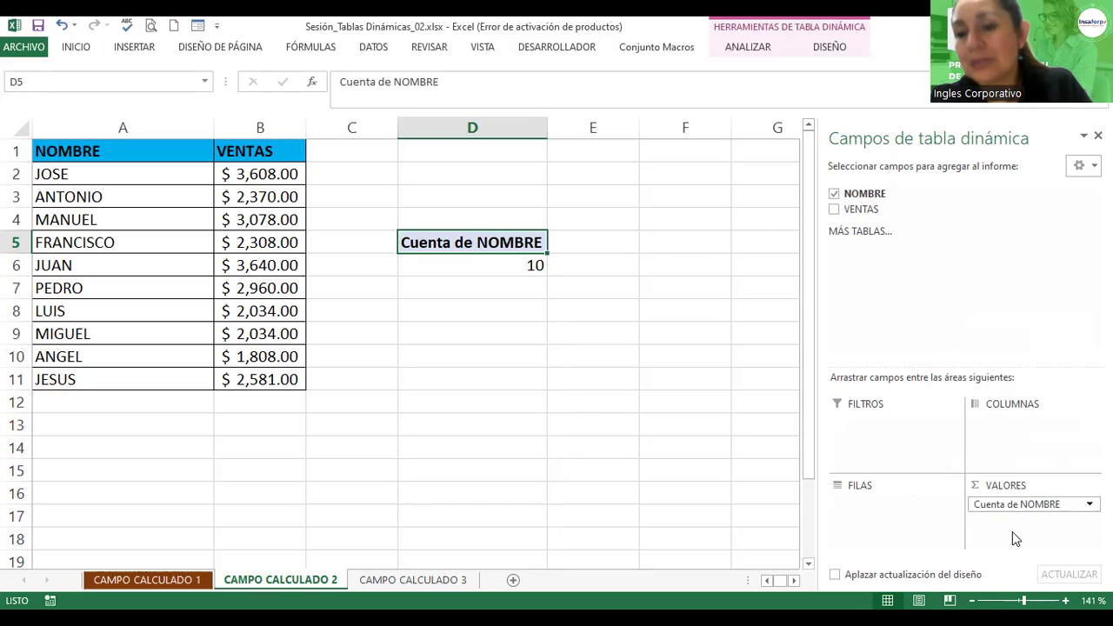
{"action": "left_click", "coordinate": [1007, 512]}
{"action": "left_click", "coordinate": [985, 488]}
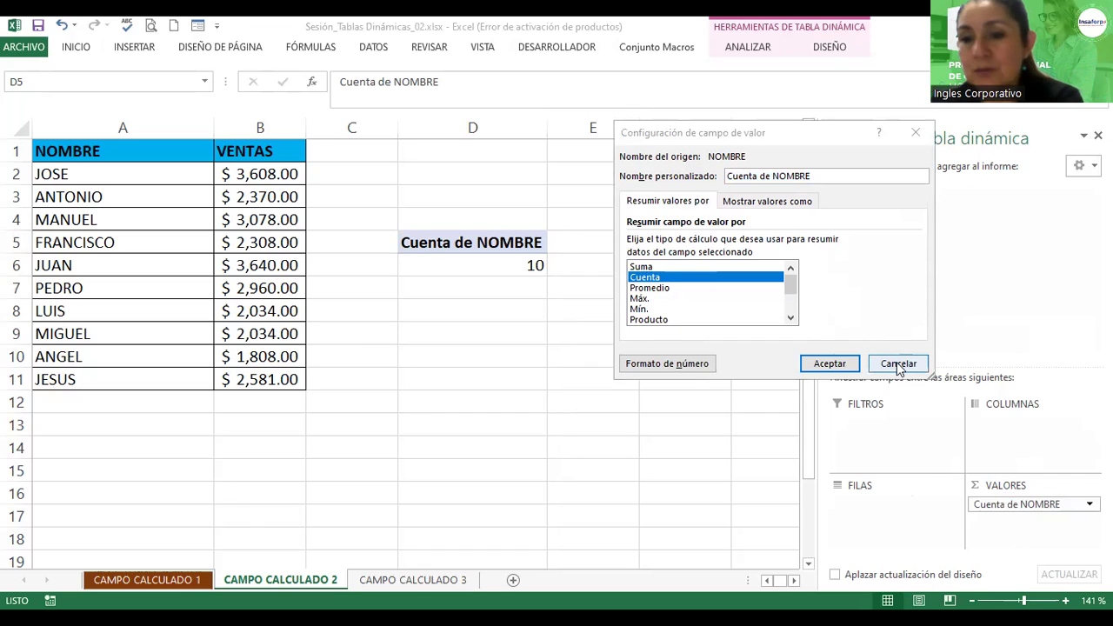
{"action": "key", "text": "Escape"}
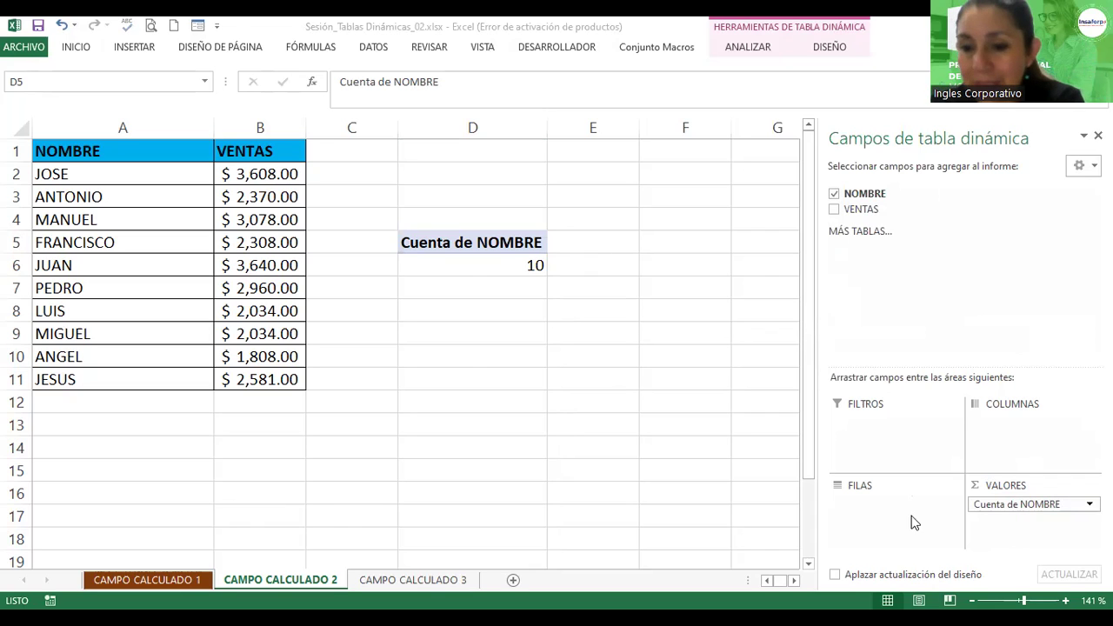
Move NOMBRE to FILAS and add VENTAS to VALORES as Suma de VENTAS, totaling 26421
{"action": "left_click_drag", "start_coordinate": [1001, 504], "coordinate": [869, 509]}
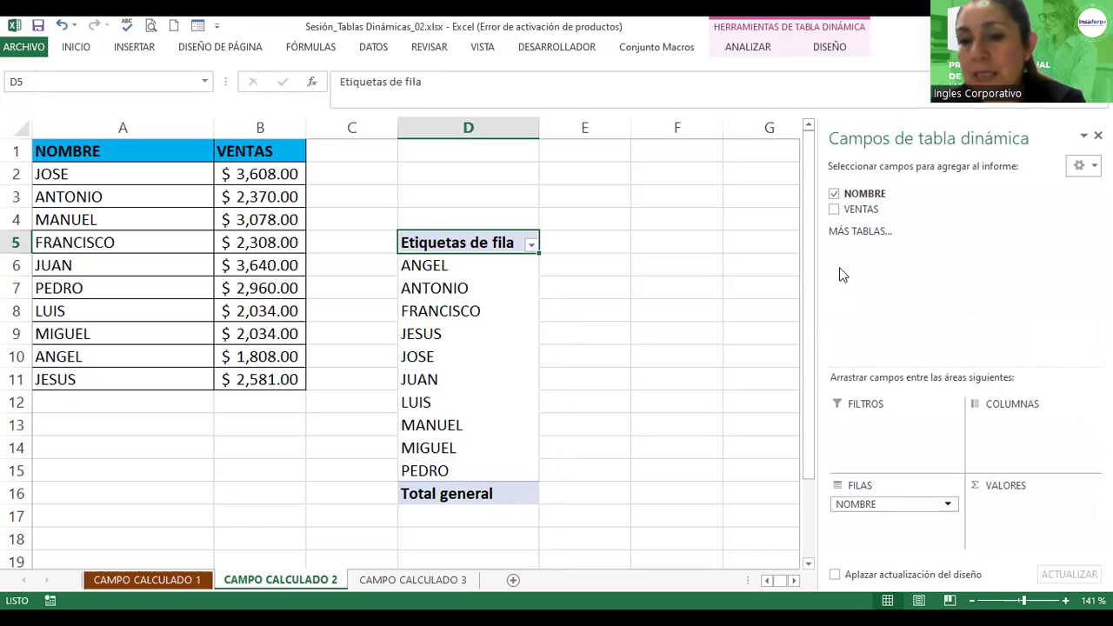
{"action": "left_click_drag", "start_coordinate": [852, 211], "coordinate": [991, 503]}
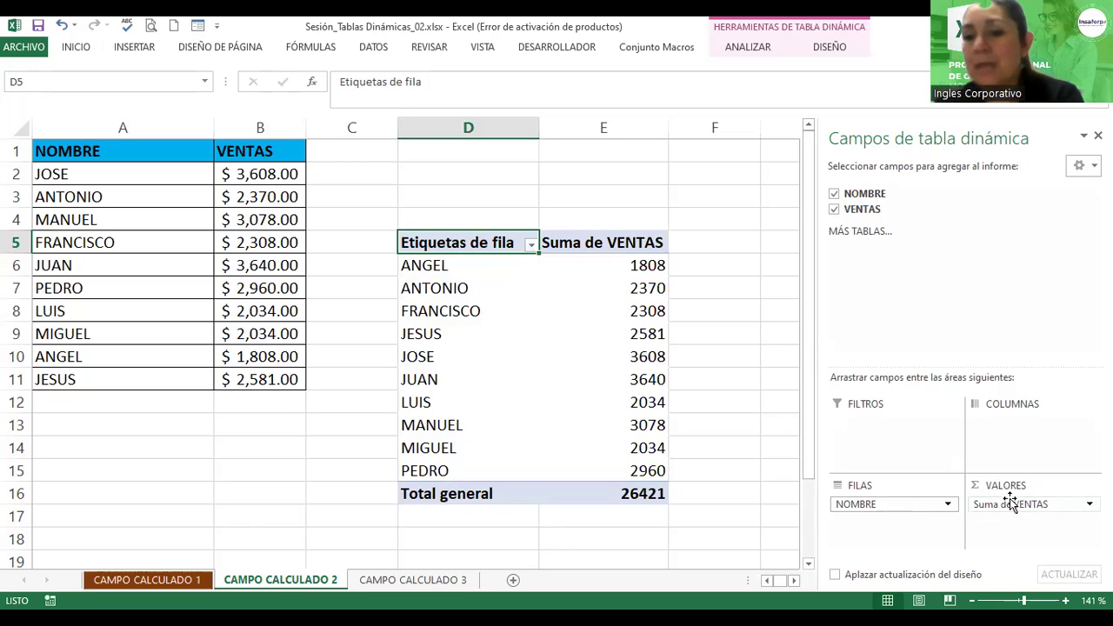
{"action": "left_click", "coordinate": [998, 504]}
Format Suma de VENTAS as Moneda with two decimals, giving a $26,421.00 total
{"action": "left_click", "coordinate": [975, 486]}
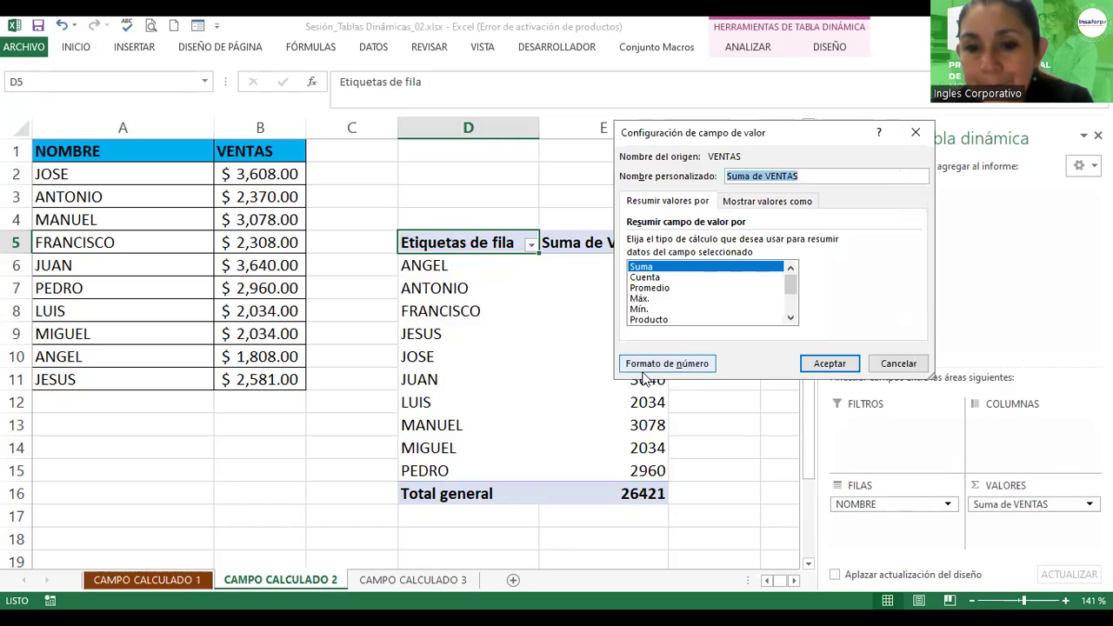
{"action": "left_click", "coordinate": [643, 365]}
{"action": "left_click", "coordinate": [578, 159]}
{"action": "left_click", "coordinate": [881, 425]}
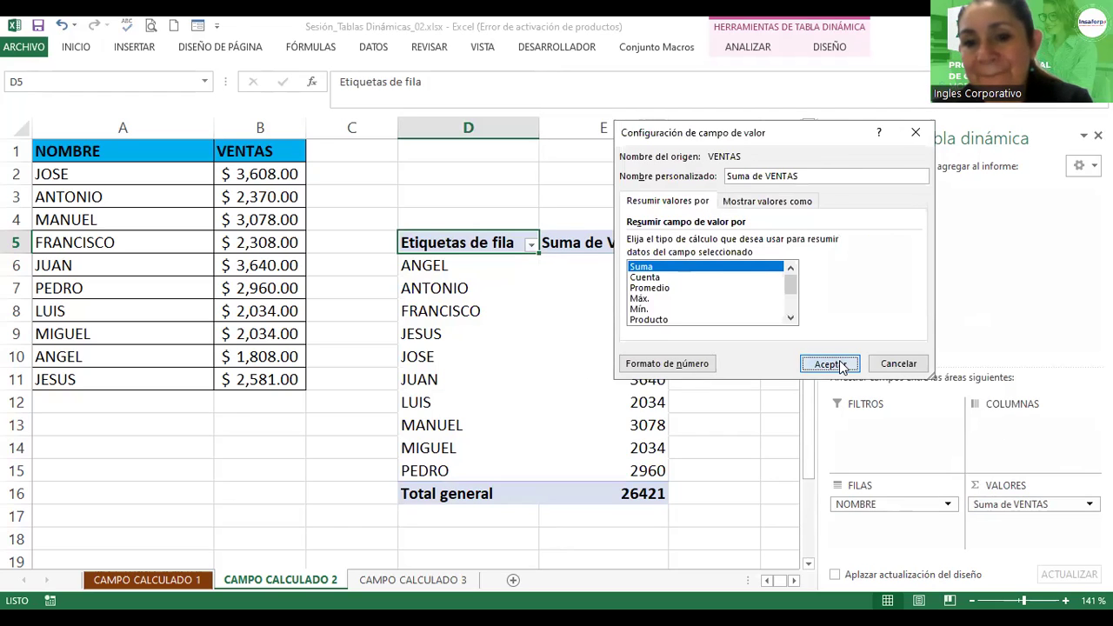
{"action": "left_click", "coordinate": [828, 364]}
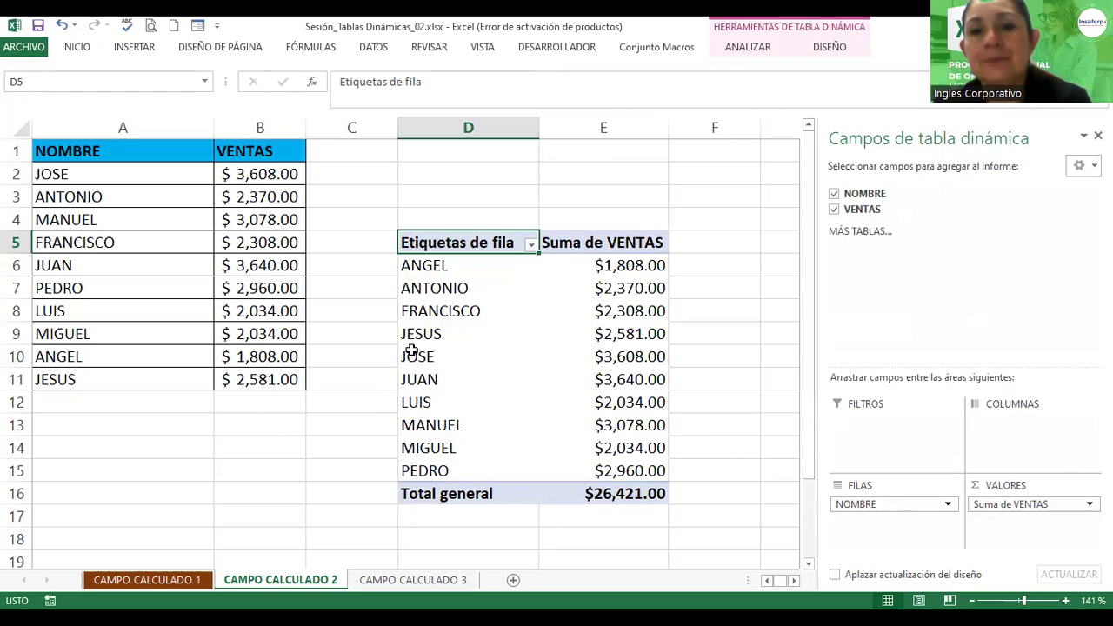
{"action": "left_click", "coordinate": [448, 318]}
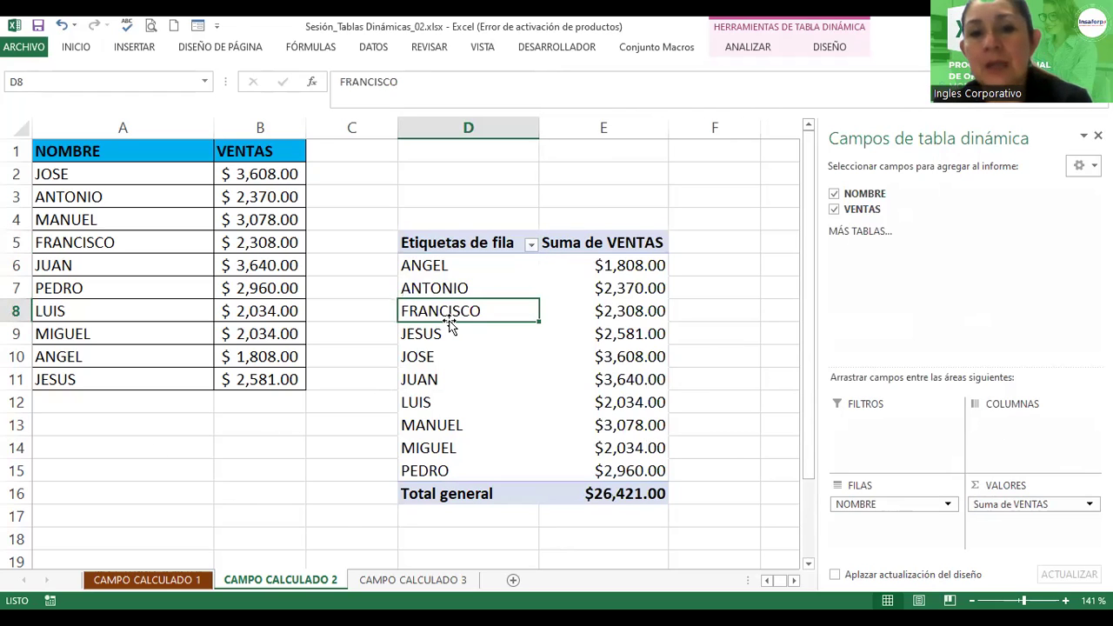
Apply the orange PivotTable style from the DISEÑO style gallery
{"action": "left_click", "coordinate": [735, 48]}
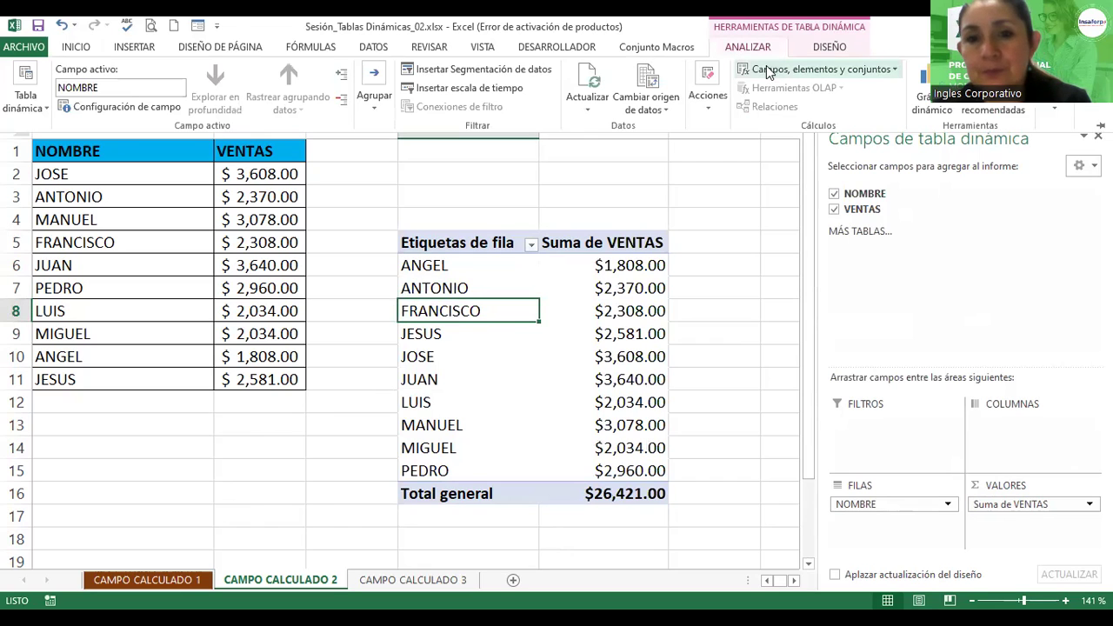
{"action": "left_click", "coordinate": [819, 51]}
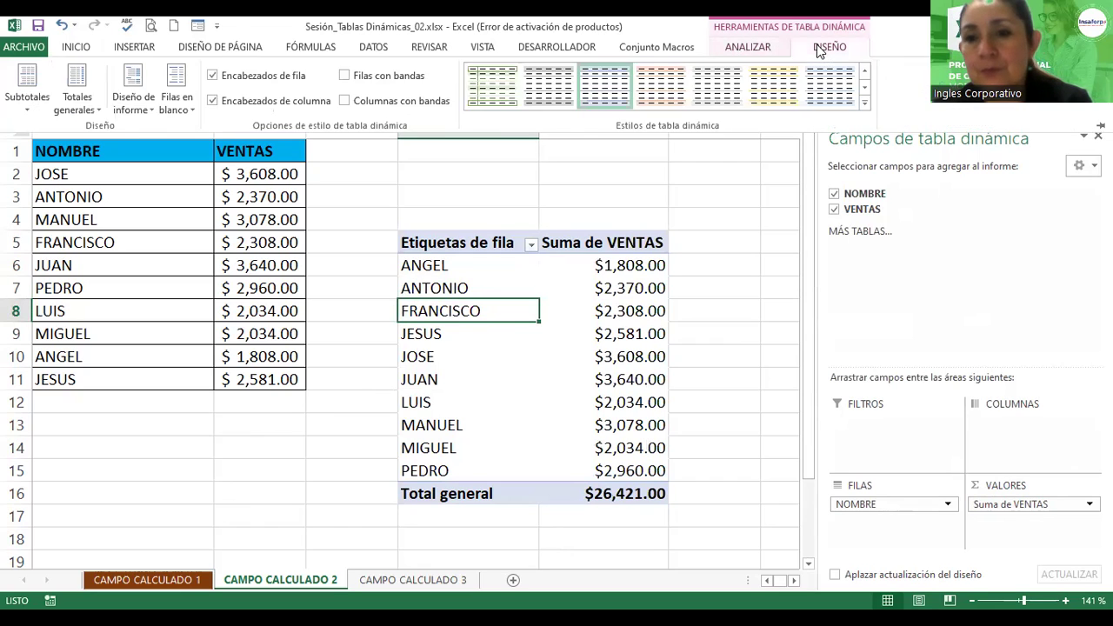
{"action": "left_click", "coordinate": [864, 104]}
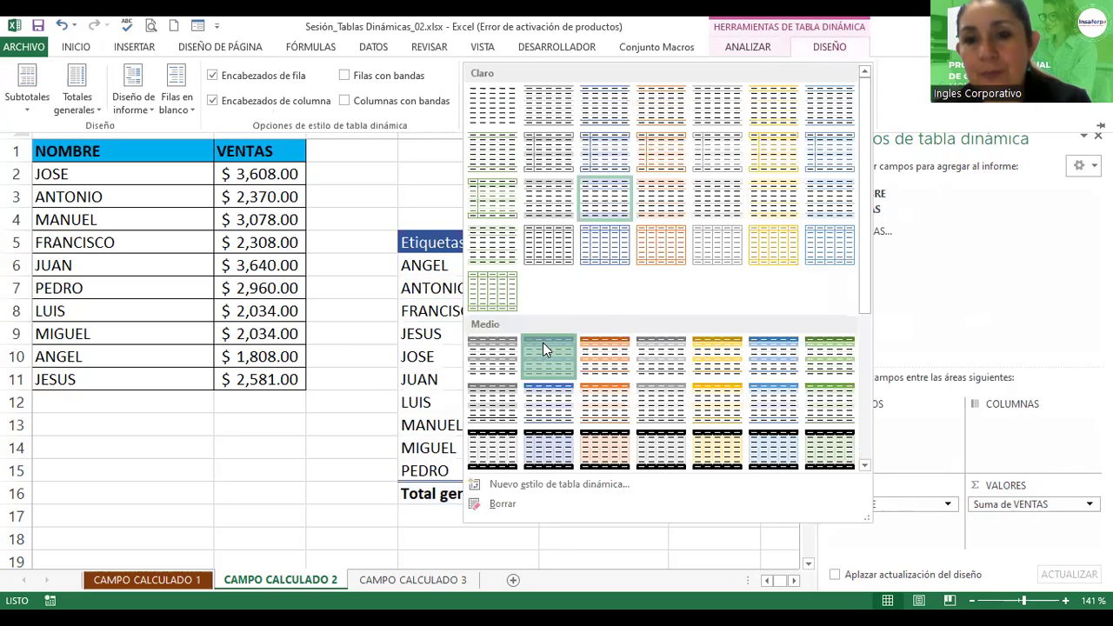
{"action": "key", "text": "Escape"}
{"action": "left_click", "coordinate": [661, 85]}
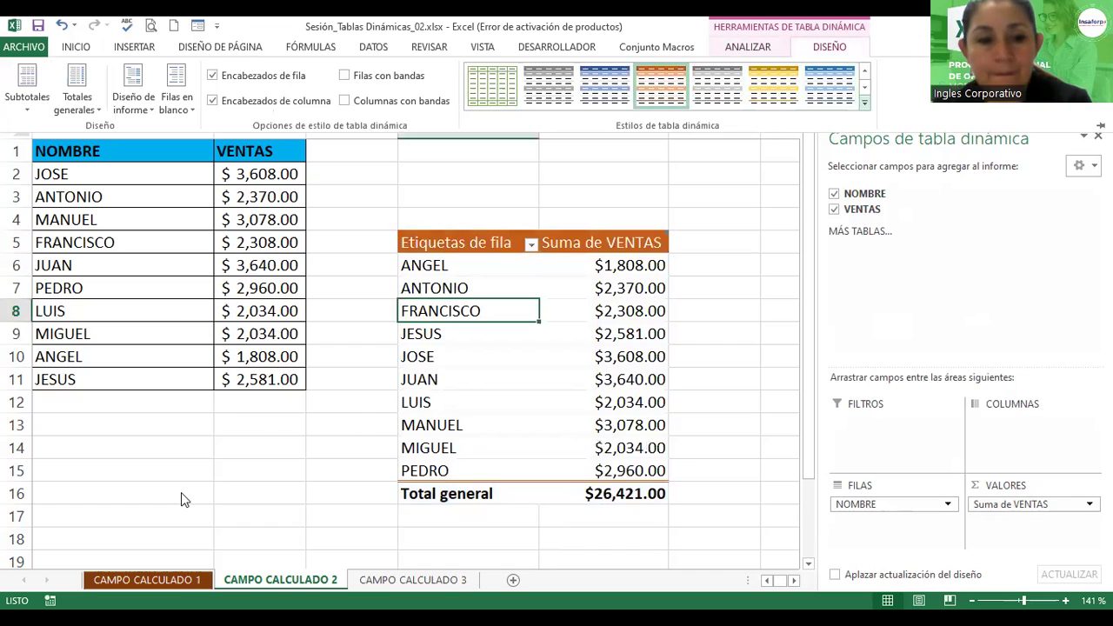
Collapse the ribbon with Ctrl+F1 and select pivot value cell E9
{"action": "key", "text": "ctrl+F1"}
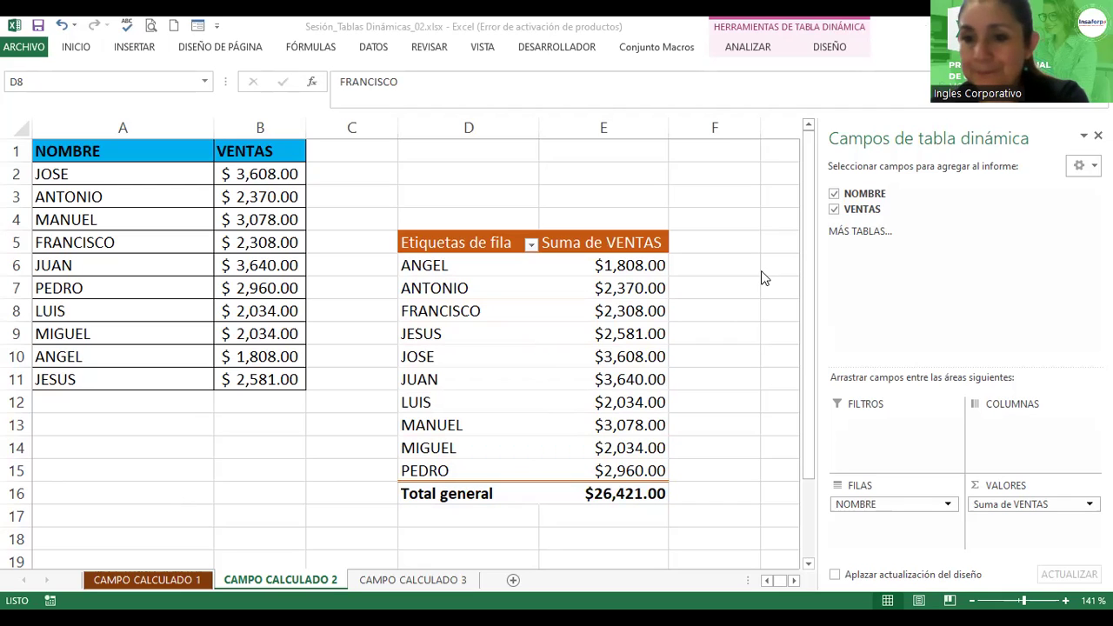
{"action": "left_click", "coordinate": [612, 331]}
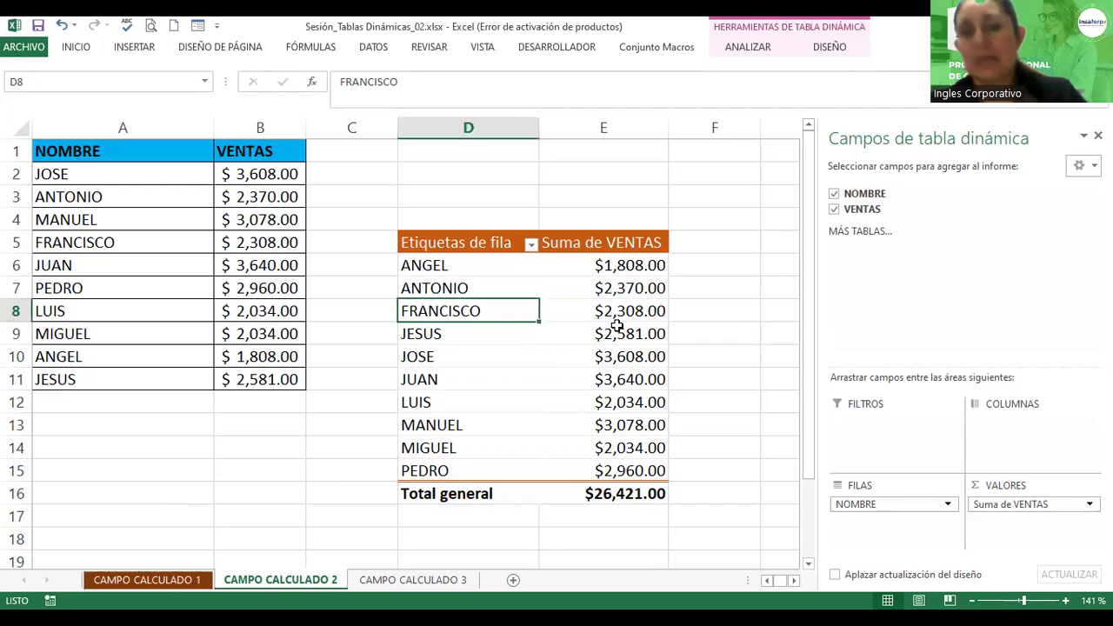
{"action": "left_click", "coordinate": [615, 328]}
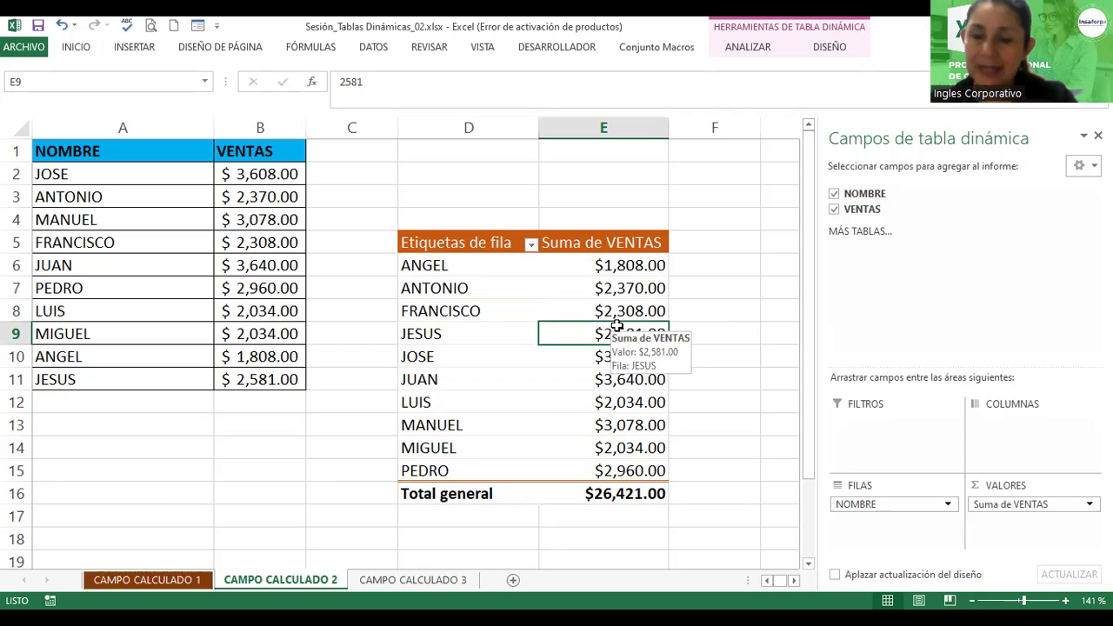
Open the 'Campos, elementos y conjuntos' menu in ANALIZAR's Cálculos group
{"action": "left_click", "coordinate": [748, 47]}
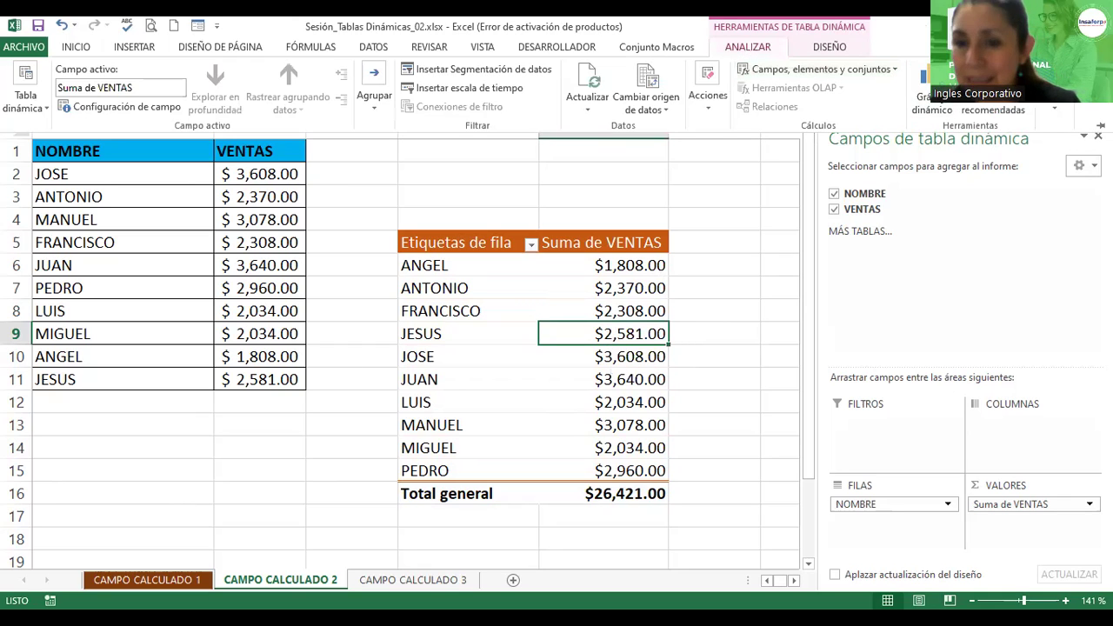
{"action": "left_click", "coordinate": [749, 50]}
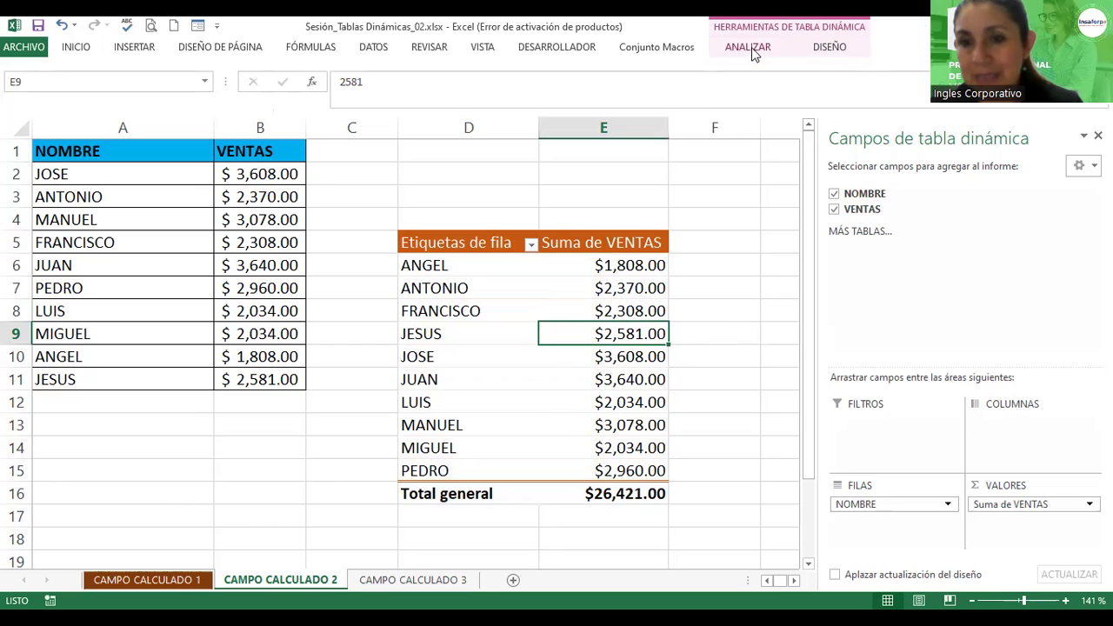
{"action": "left_click", "coordinate": [753, 53]}
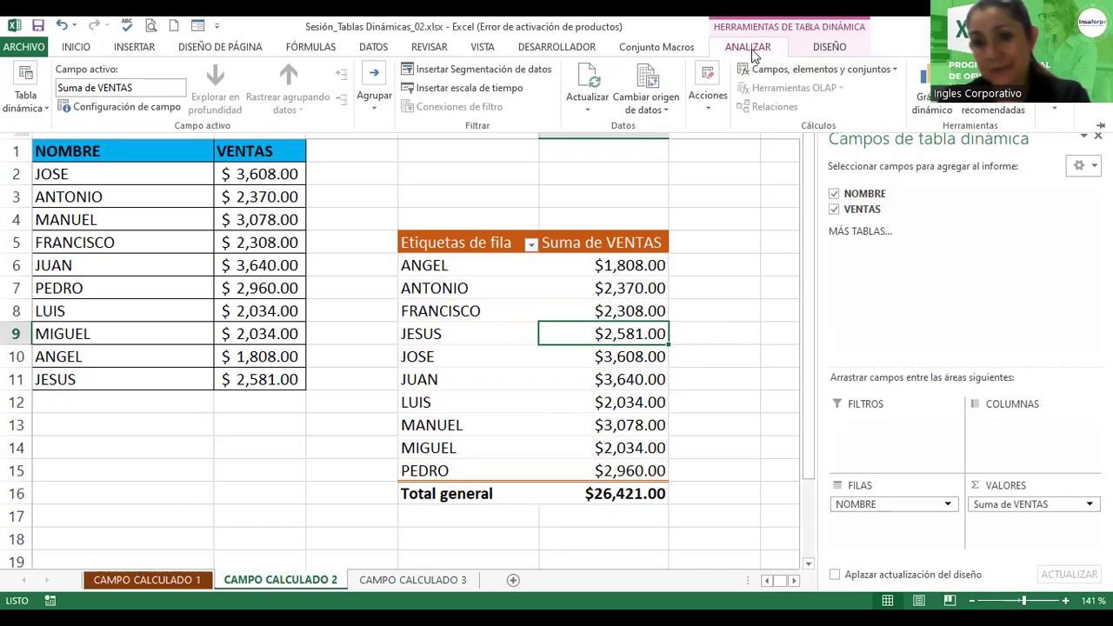
{"action": "left_click", "coordinate": [859, 78]}
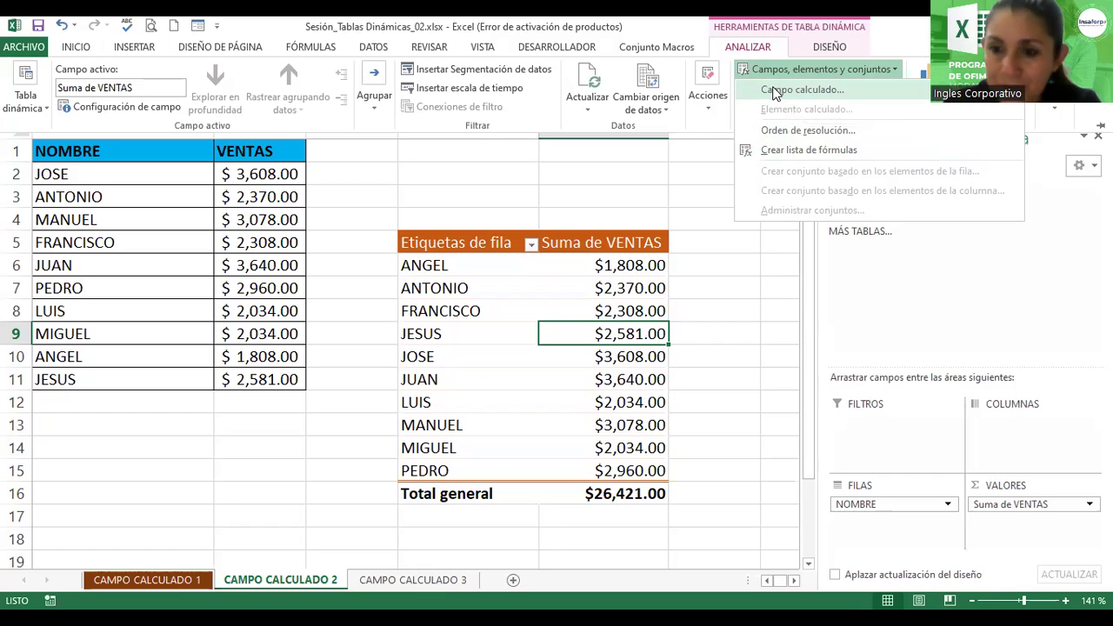
Create a calculated field named Comisión, replacing the default 0 formula with SI(
{"action": "left_click", "coordinate": [775, 90]}
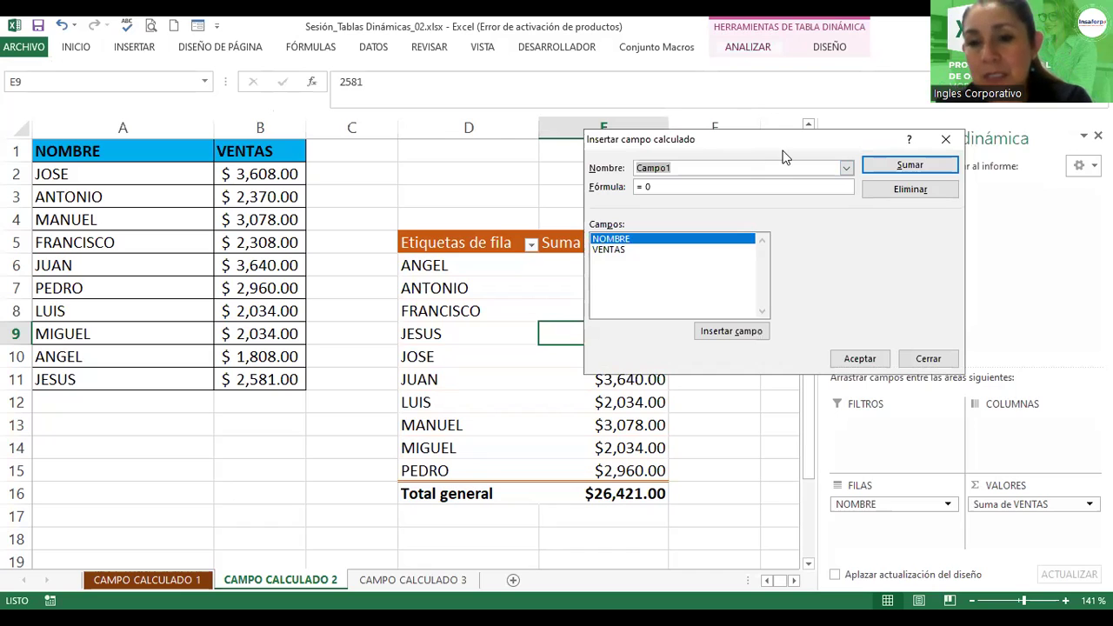
{"action": "mouse_move", "coordinate": [704, 149]}
{"action": "left_mouse_down"}
{"action": "mouse_move", "coordinate": [834, 240]}
{"action": "mouse_move", "coordinate": [838, 314]}
{"action": "left_mouse_up"}
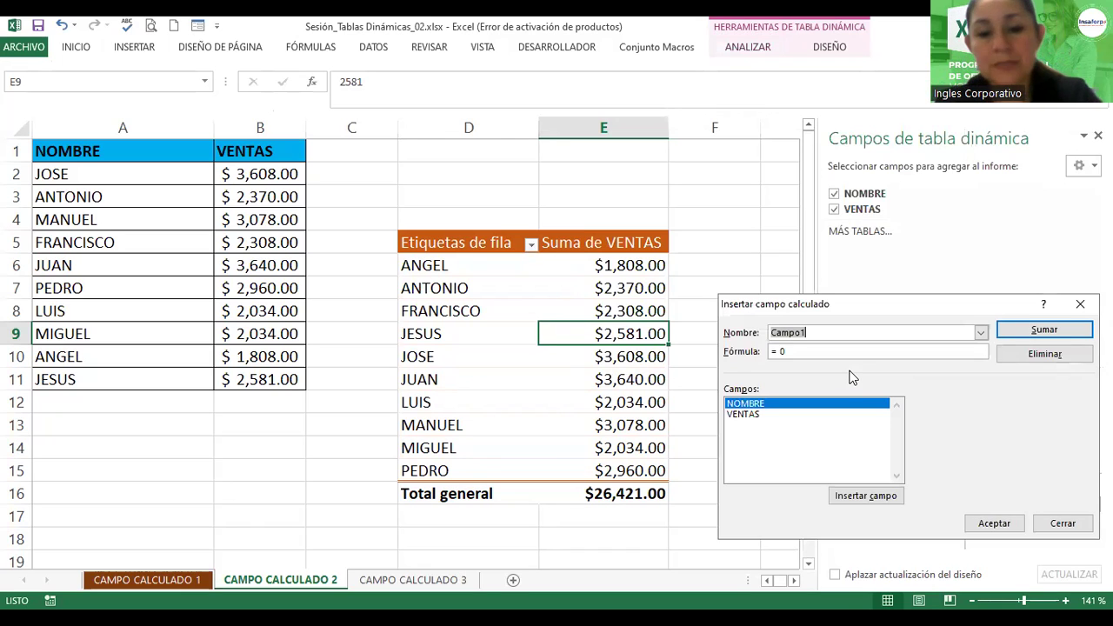
{"action": "type", "text": "Comisión"}
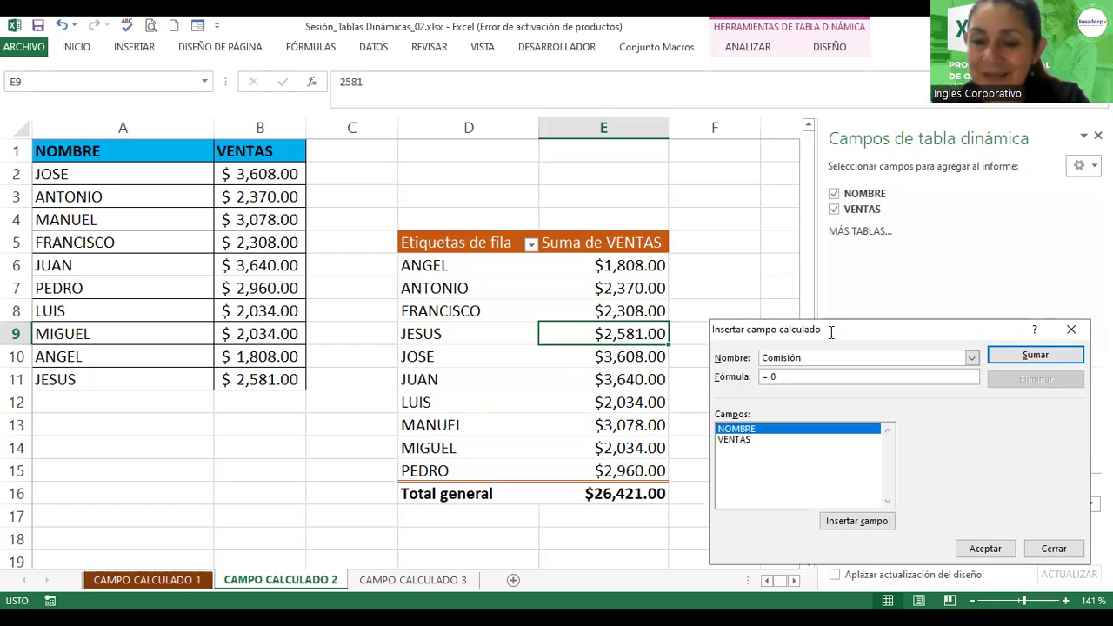
{"action": "key", "text": "BackSpace"}
{"action": "type", "text": "SI"}
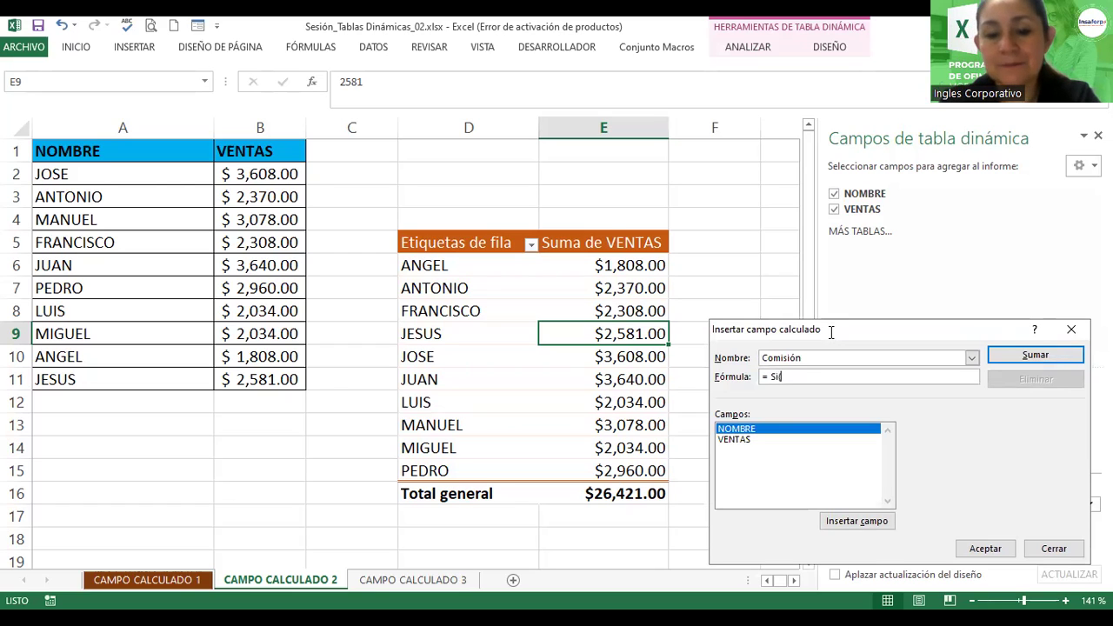
{"action": "type", "text": "()"}
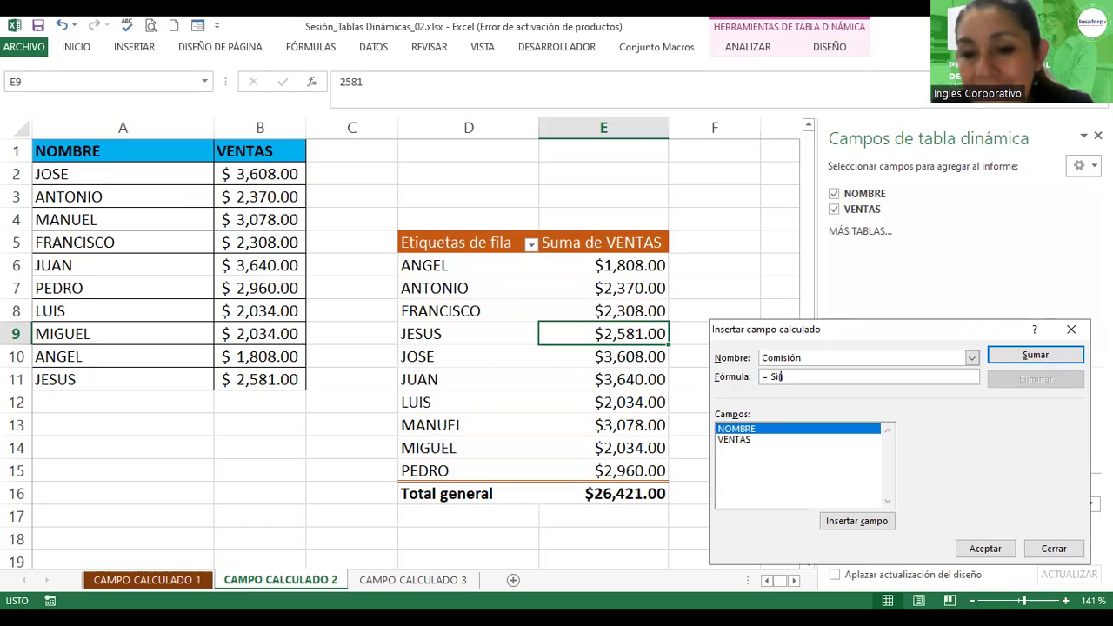
Complete the Comisión formula as = Si( VENTAS >=1500; VENTAS *10%;0)
{"action": "double_click", "coordinate": [735, 439]}
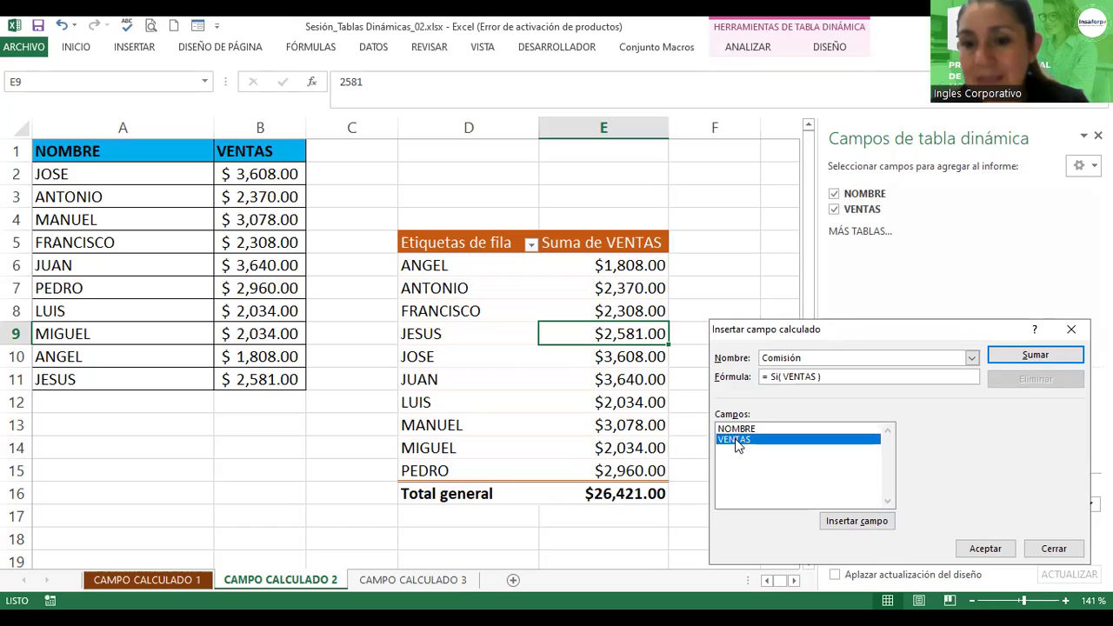
{"action": "key", "text": "BackSpace"}
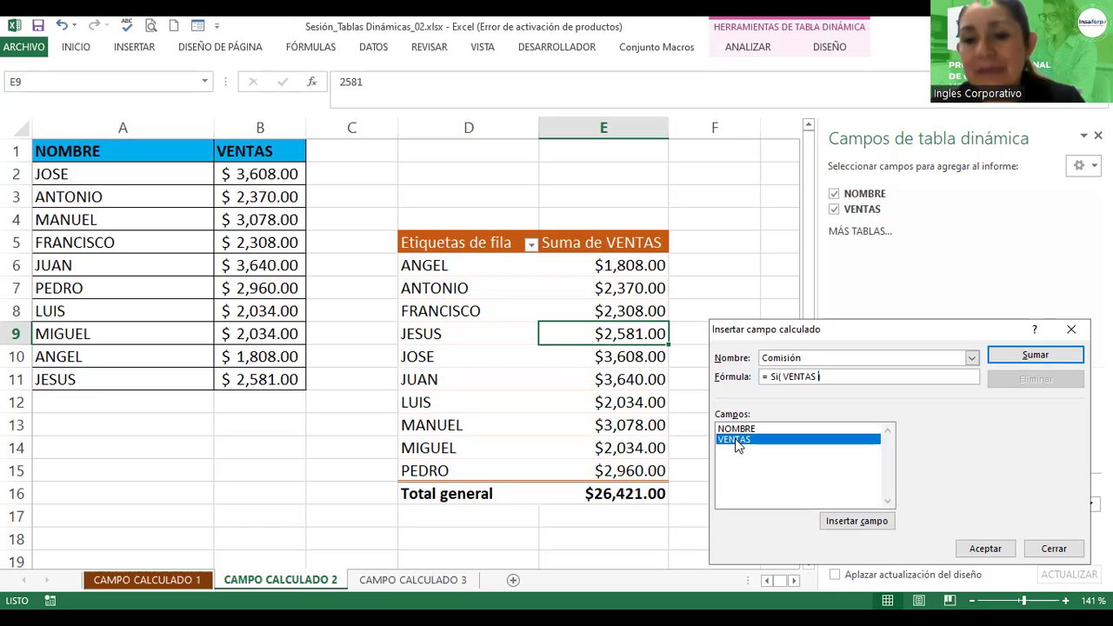
{"action": "type", "text": ">"}
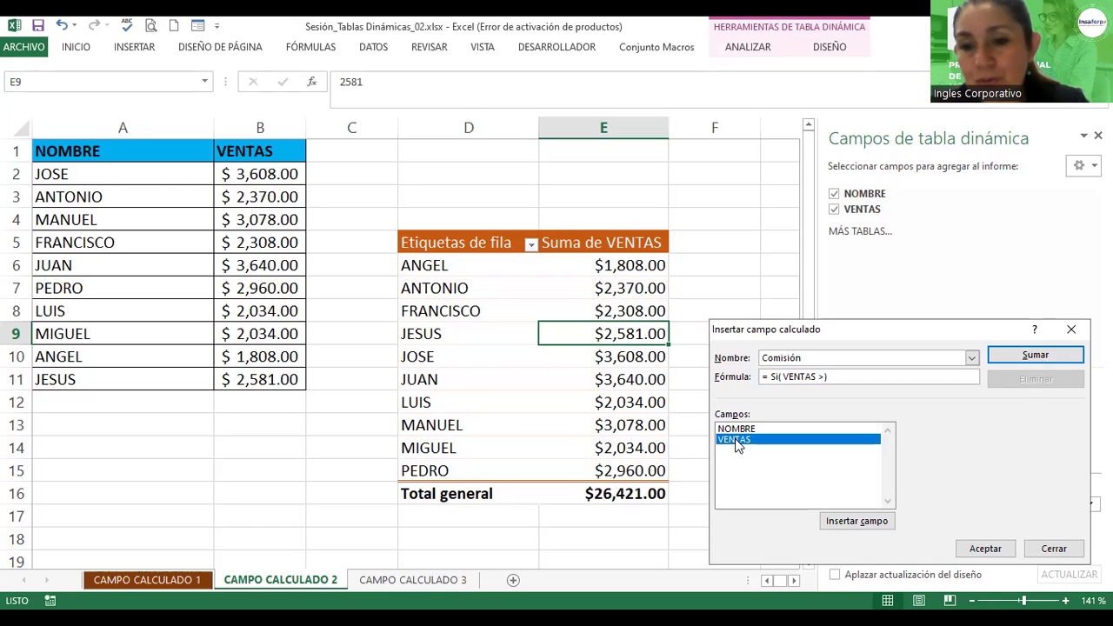
{"action": "type", "text": "="}
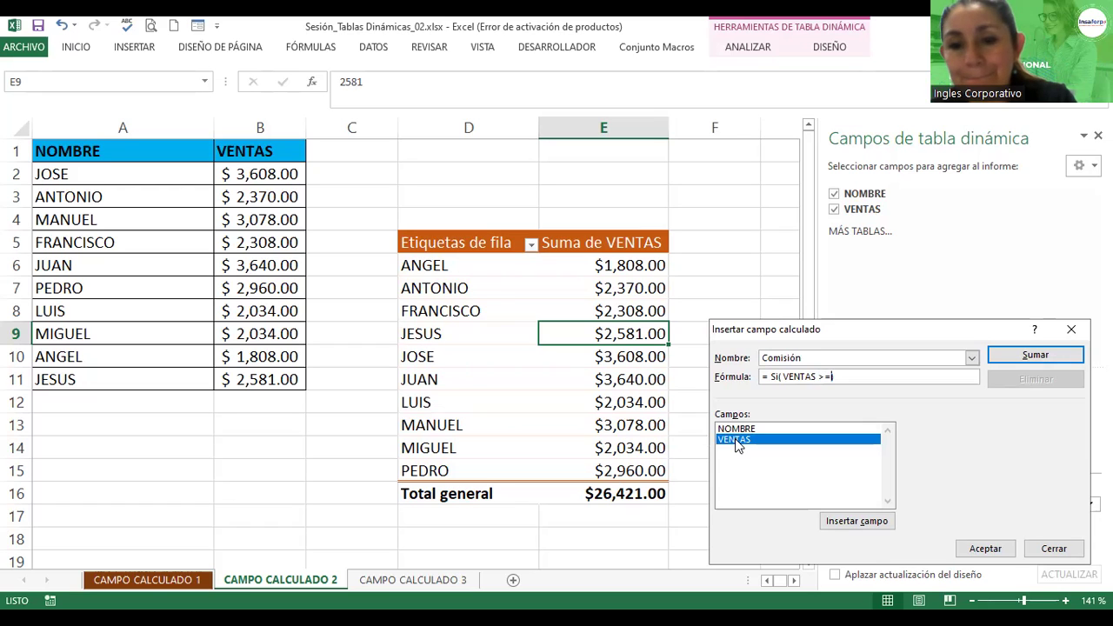
{"action": "type", "text": "1500)"}
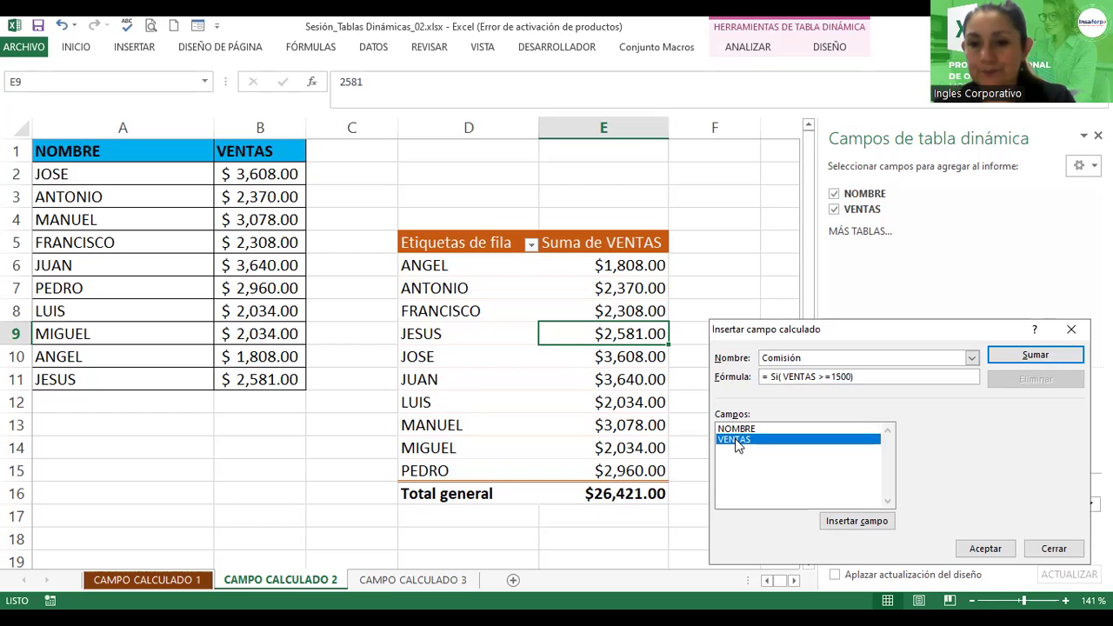
{"action": "type", "text": ";"}
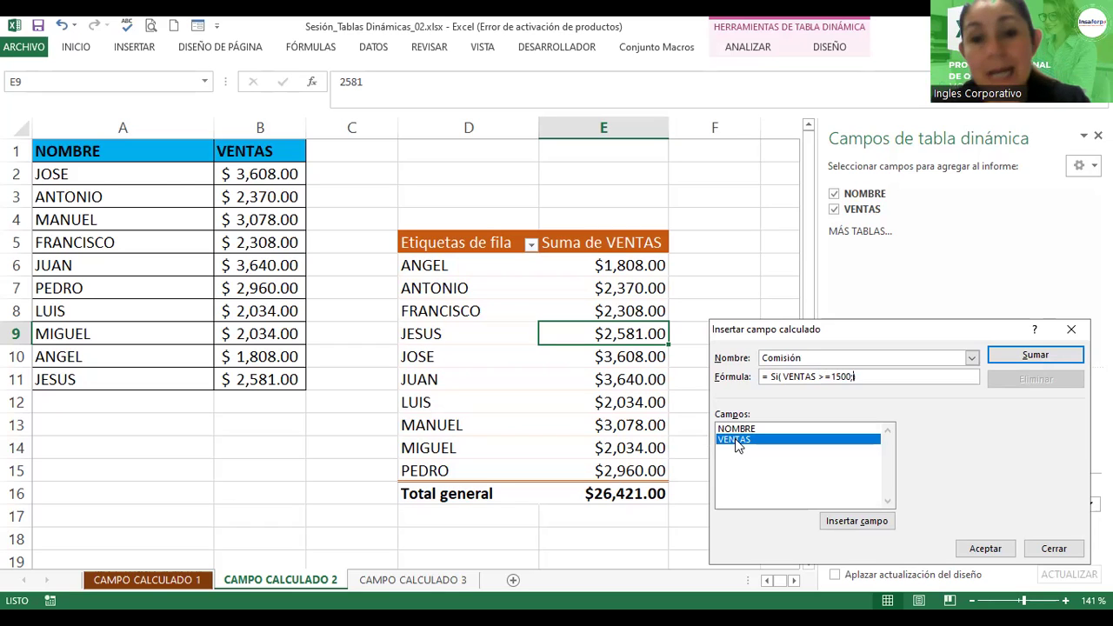
{"action": "double_click", "coordinate": [737, 440]}
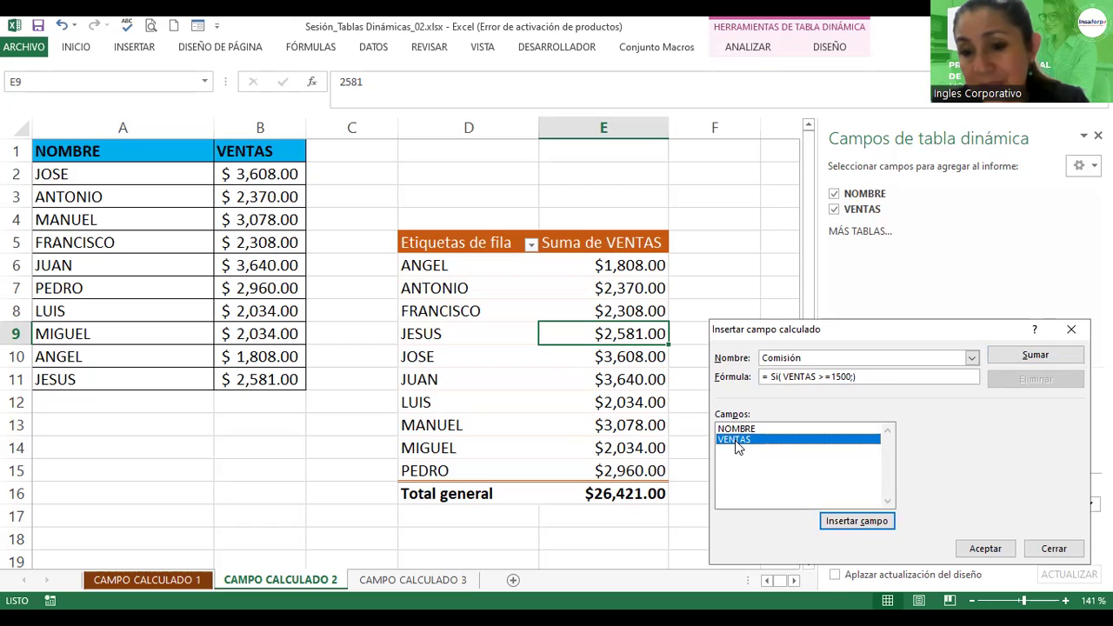
{"action": "type", "text": "*10"}
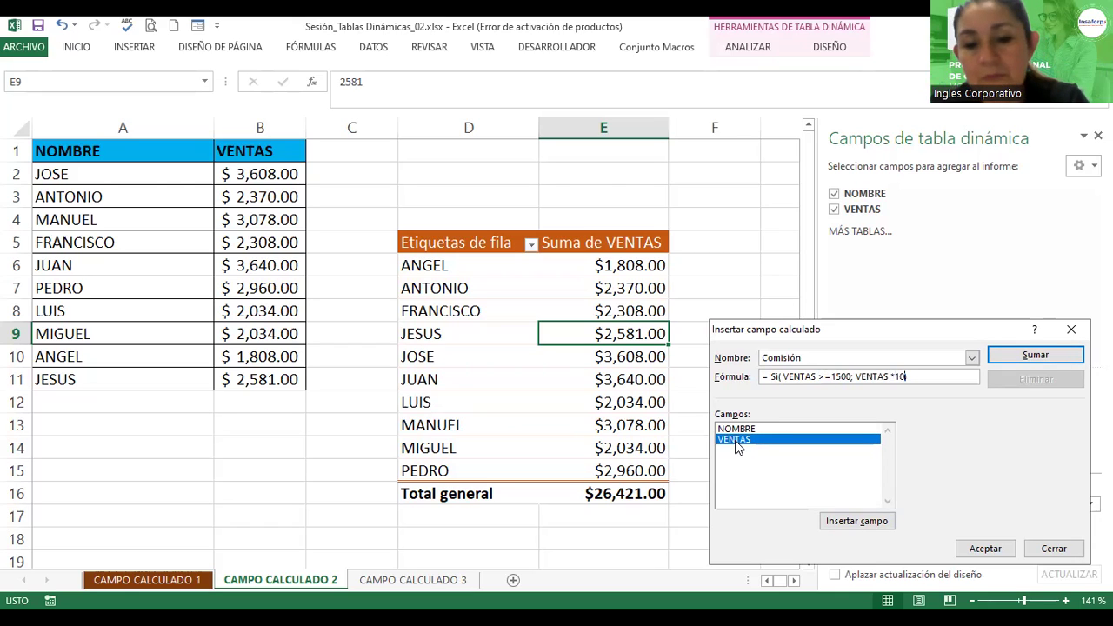
{"action": "type", "text": "%;0"}
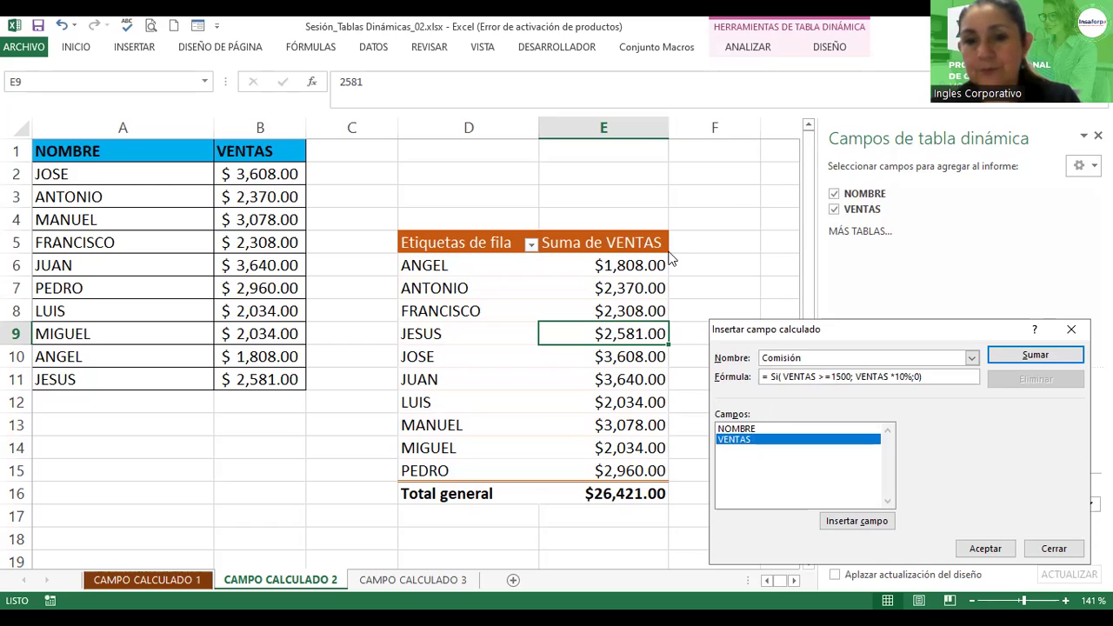
{"action": "left_click_drag", "start_coordinate": [765, 328], "coordinate": [742, 164]}
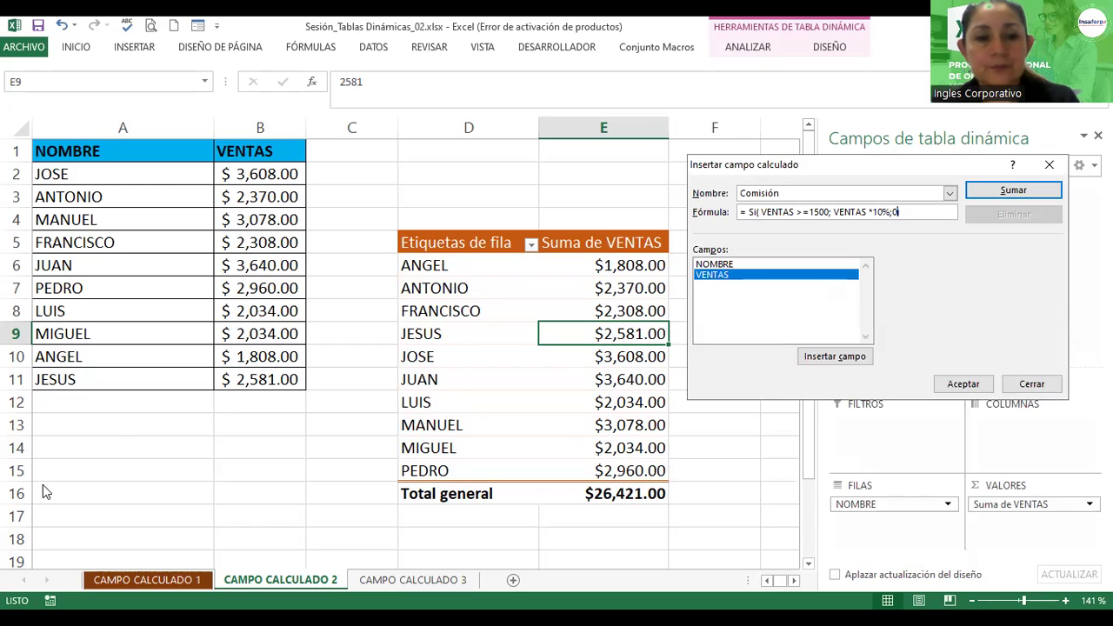
Finish the Comisión formula =SI(VENTAS>=1500;VENTAS*10%;0), move the dialog aside and accept it
{"action": "type", "text": ")"}
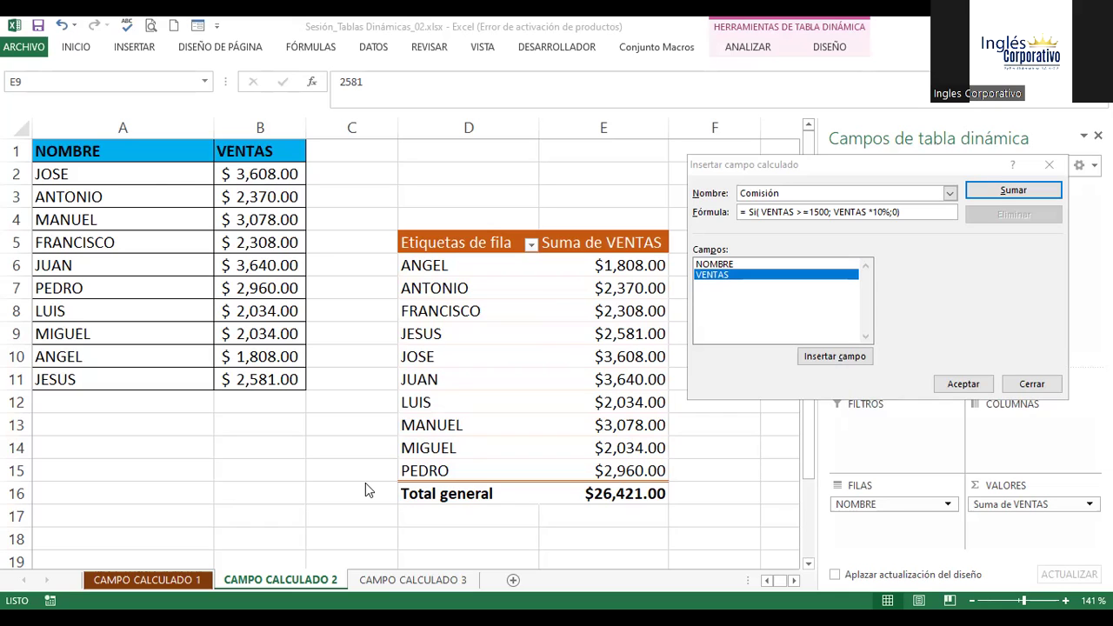
{"action": "left_click_drag", "start_coordinate": [761, 165], "coordinate": [741, 171]}
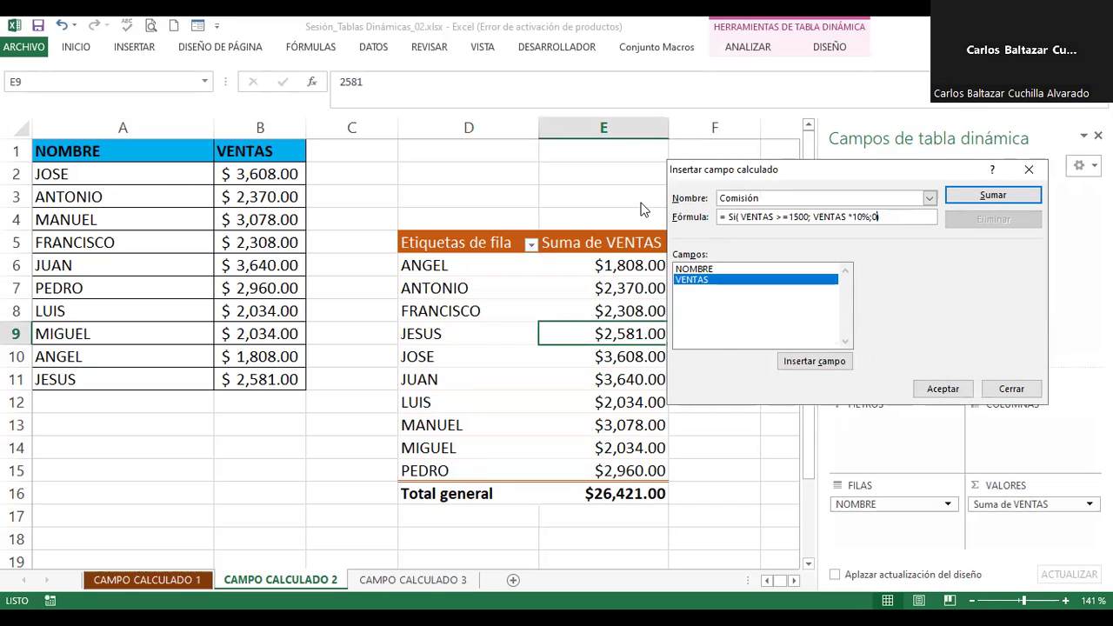
{"action": "left_click_drag", "start_coordinate": [778, 170], "coordinate": [567, 218]}
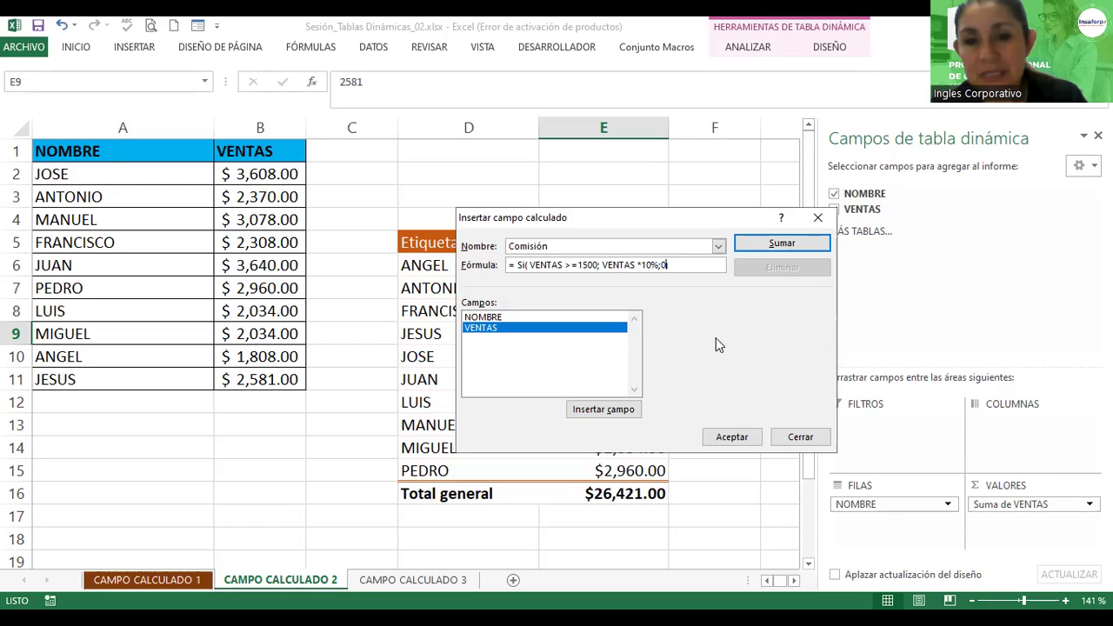
{"action": "left_click", "coordinate": [736, 437]}
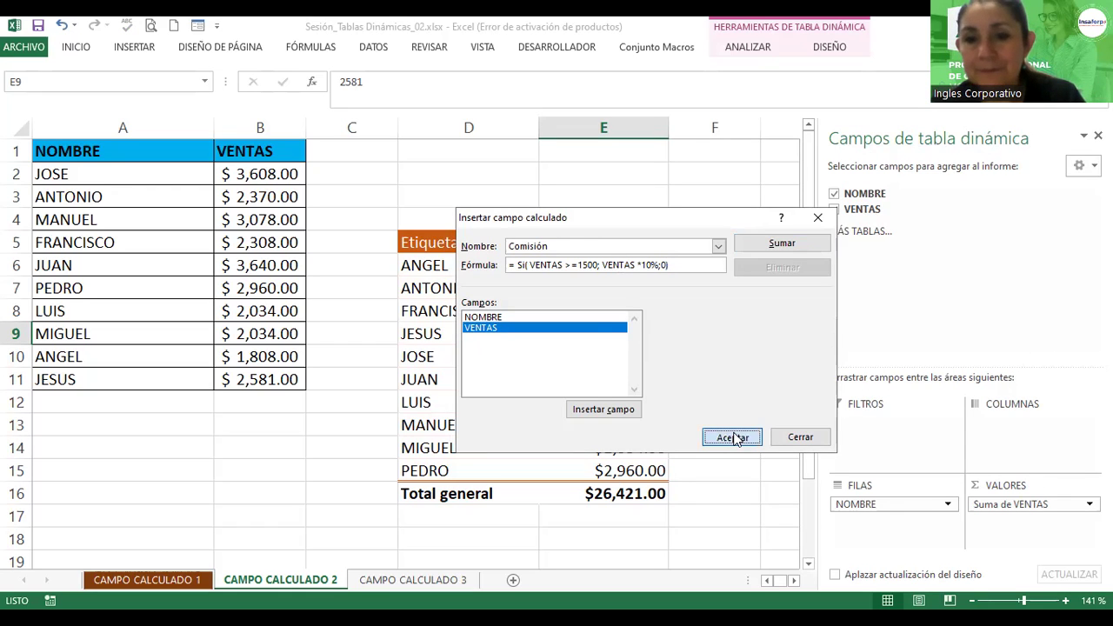
Inspect the new Suma de Comisión column, checking ANGEL's commission in F6 and FRANCISCO's sales in E8
{"action": "left_click", "coordinate": [792, 583]}
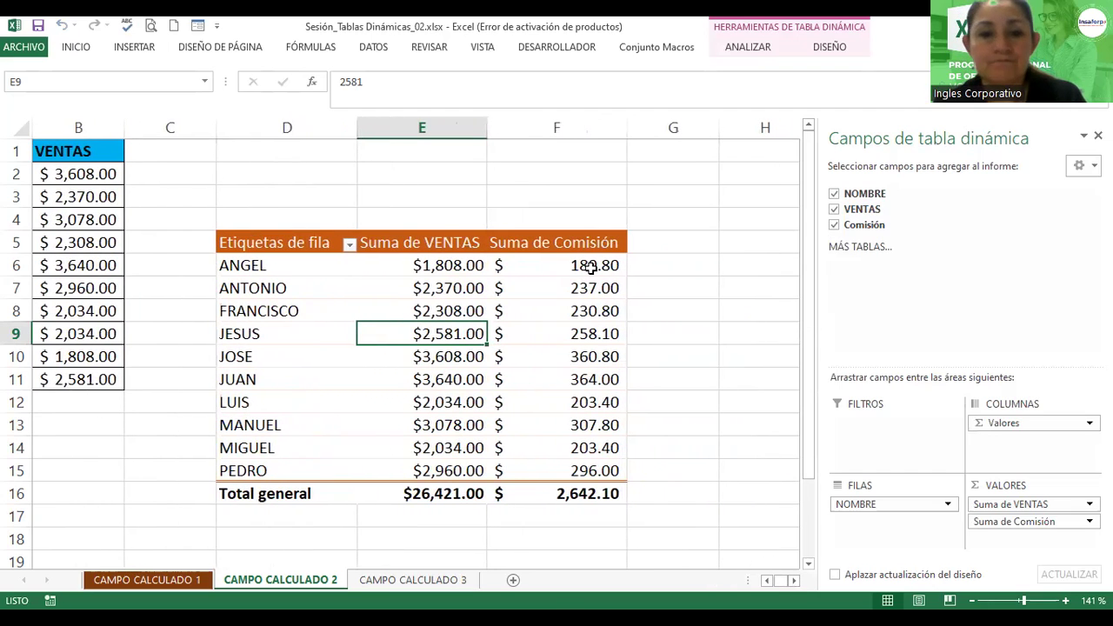
{"action": "mouse_move", "coordinate": [562, 269]}
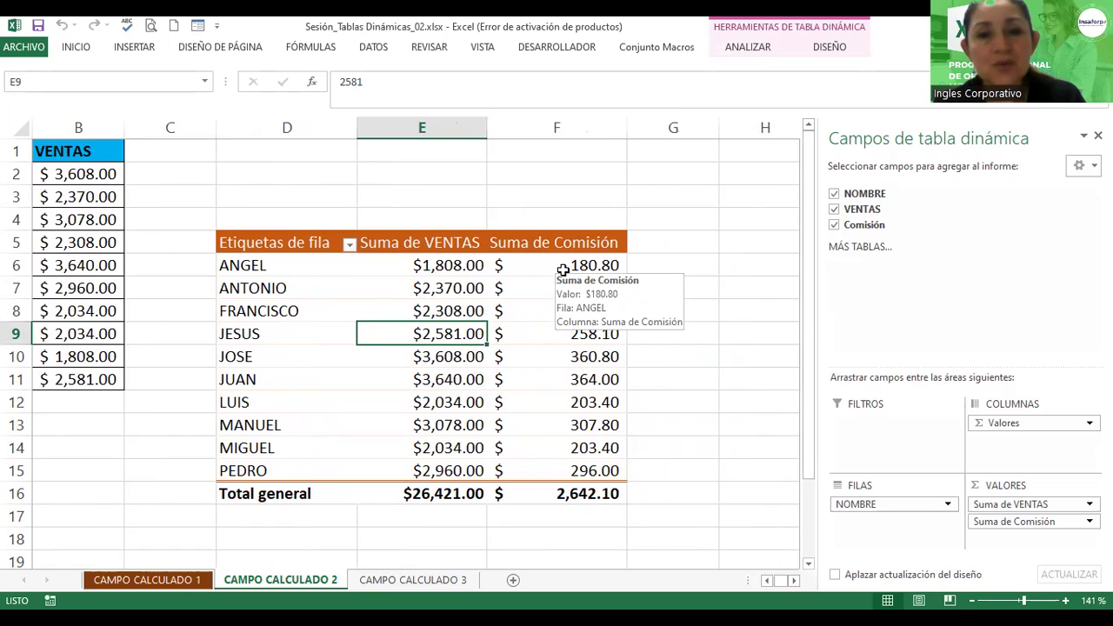
{"action": "left_click", "coordinate": [563, 268]}
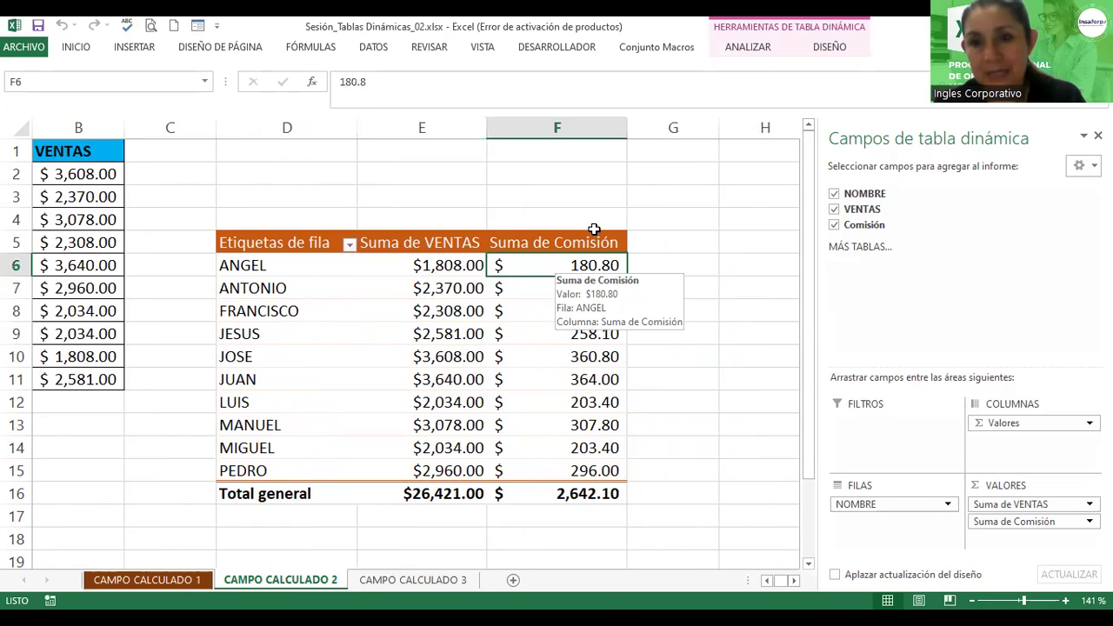
{"action": "left_click", "coordinate": [454, 311]}
{"action": "mouse_move", "coordinate": [422, 311]}
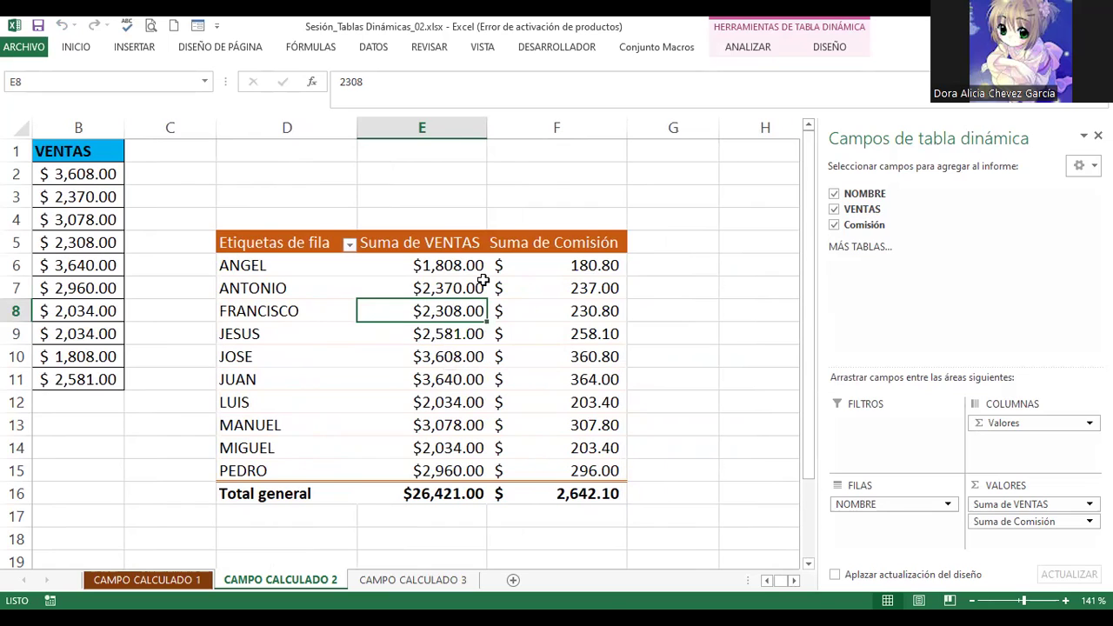
{"action": "left_click", "coordinate": [748, 49]}
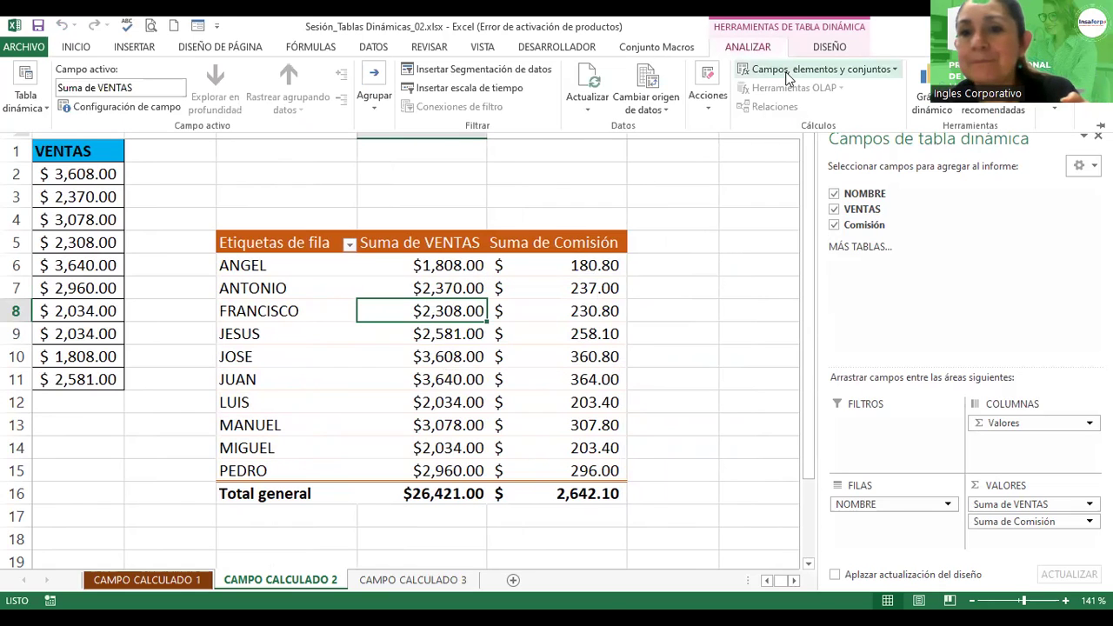
{"action": "left_click", "coordinate": [785, 72]}
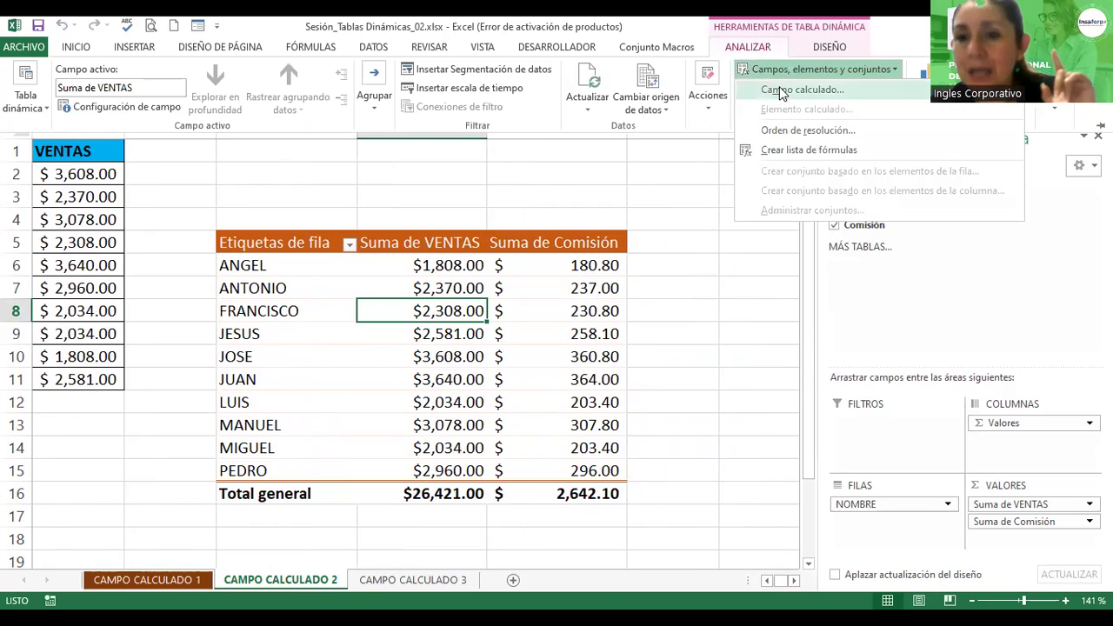
{"action": "left_click", "coordinate": [791, 90]}
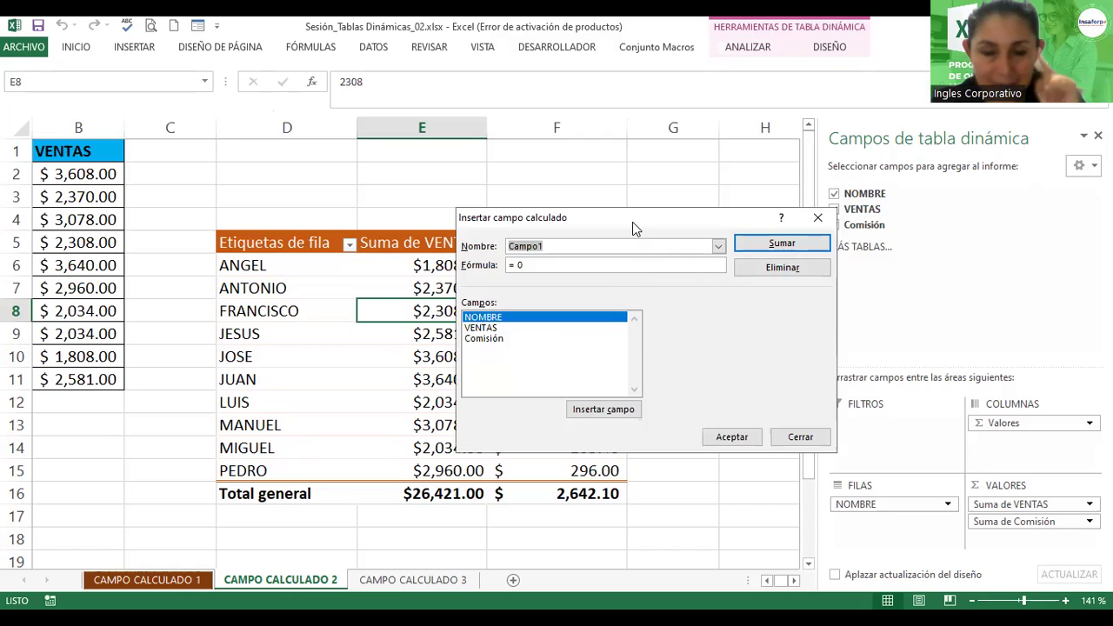
{"action": "left_click_drag", "start_coordinate": [632, 222], "coordinate": [582, 230]}
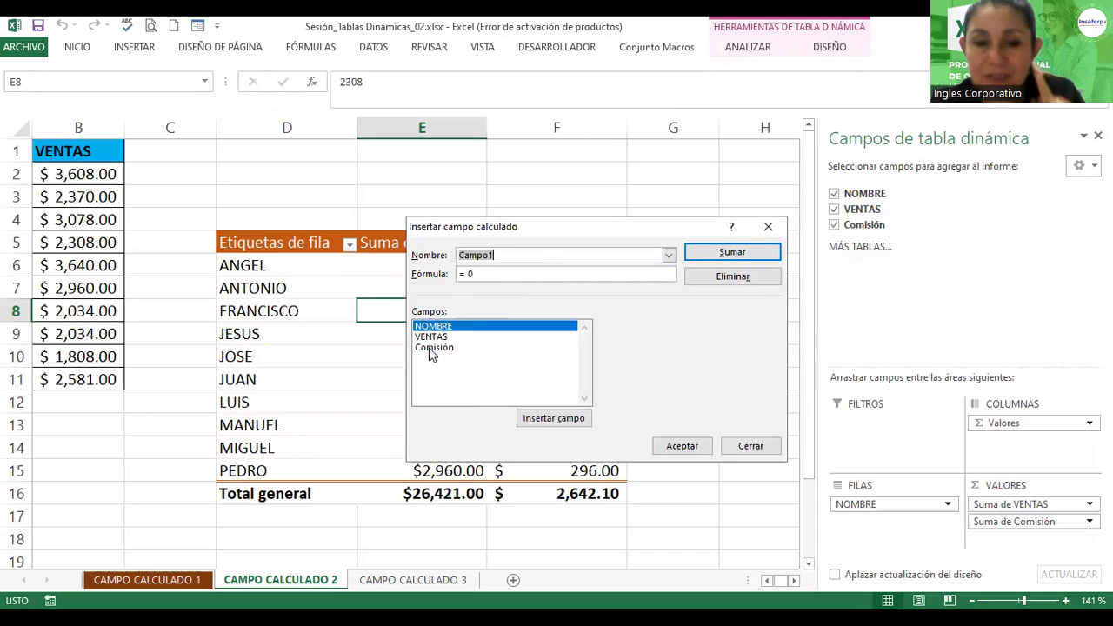
{"action": "left_click", "coordinate": [434, 347]}
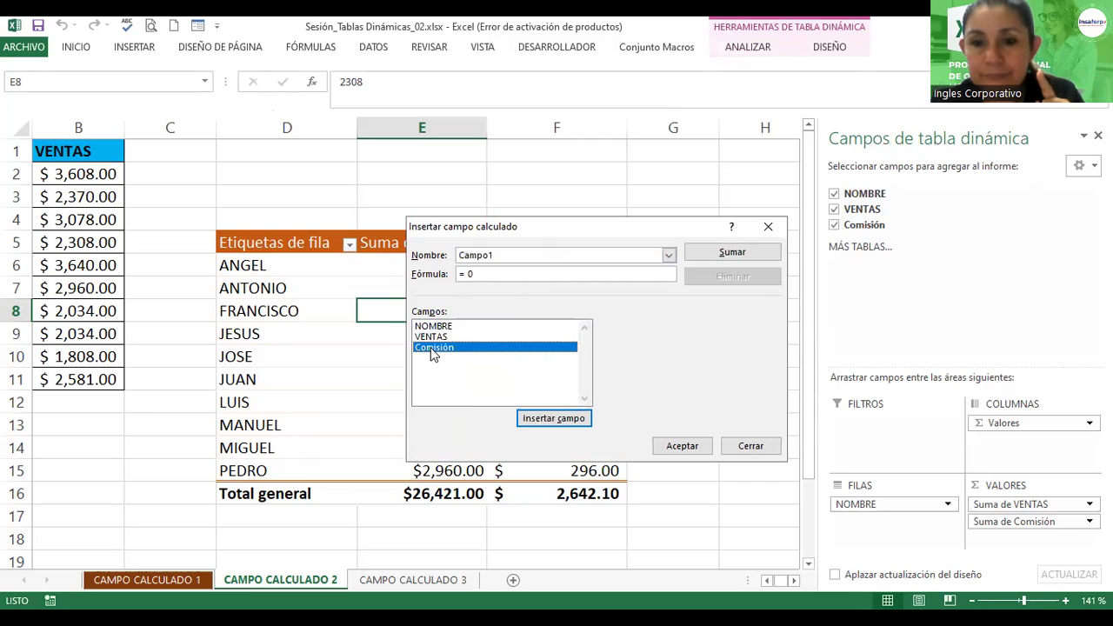
{"action": "double_click", "coordinate": [434, 348]}
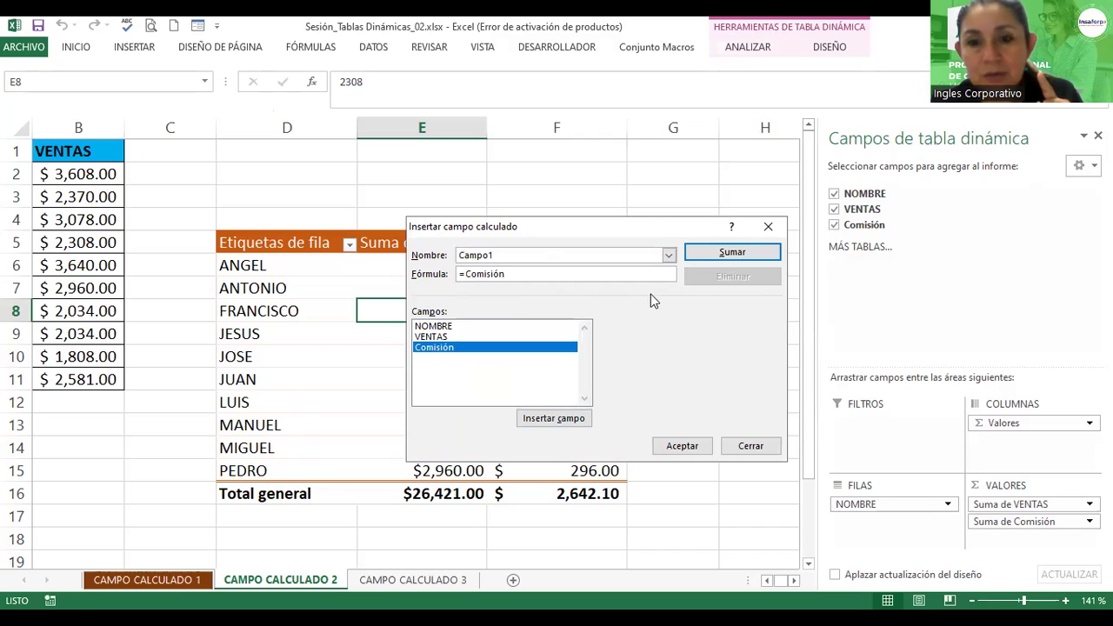
{"action": "left_click", "coordinate": [668, 254]}
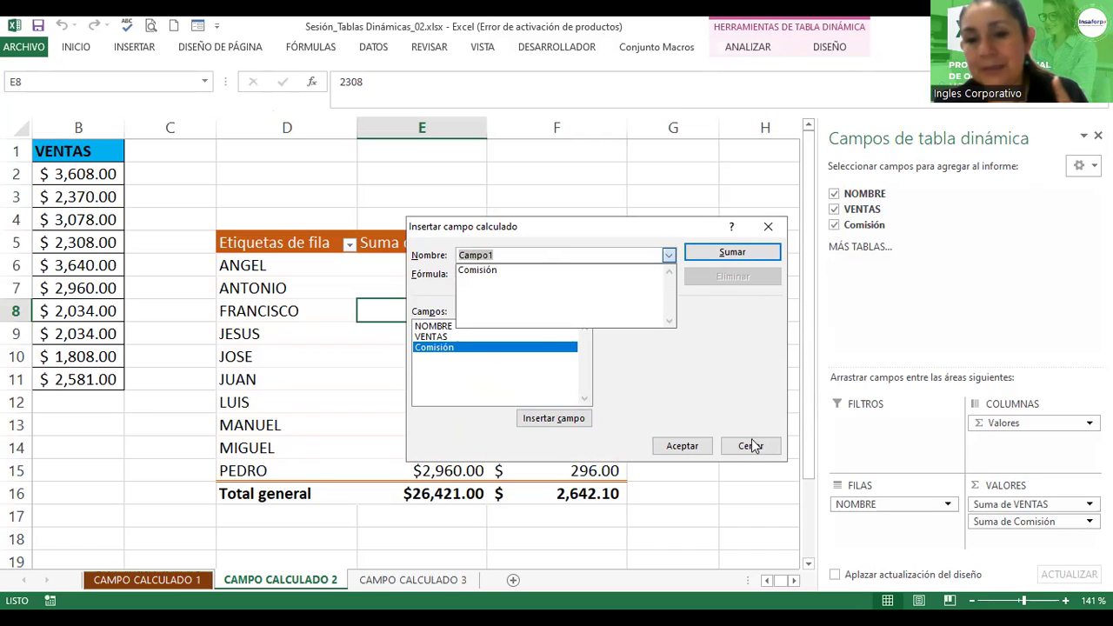
{"action": "key", "text": "Escape"}
{"action": "left_click", "coordinate": [753, 48]}
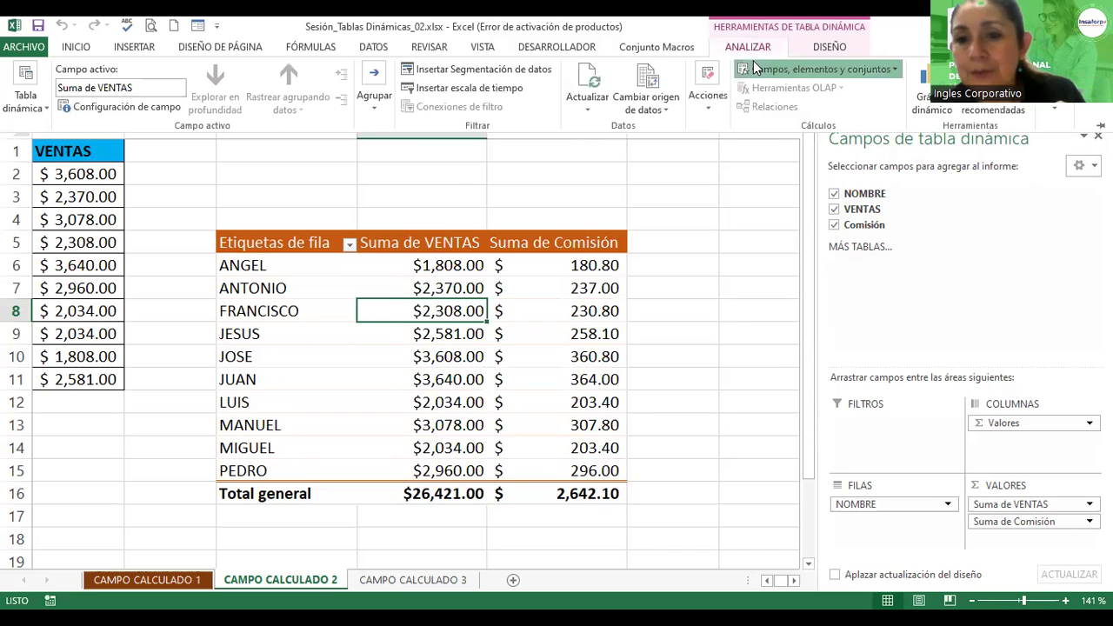
Reopen the calculated field editor and load Comisión from the Nombre list to review its formula
{"action": "left_click", "coordinate": [755, 67]}
{"action": "left_click", "coordinate": [787, 91]}
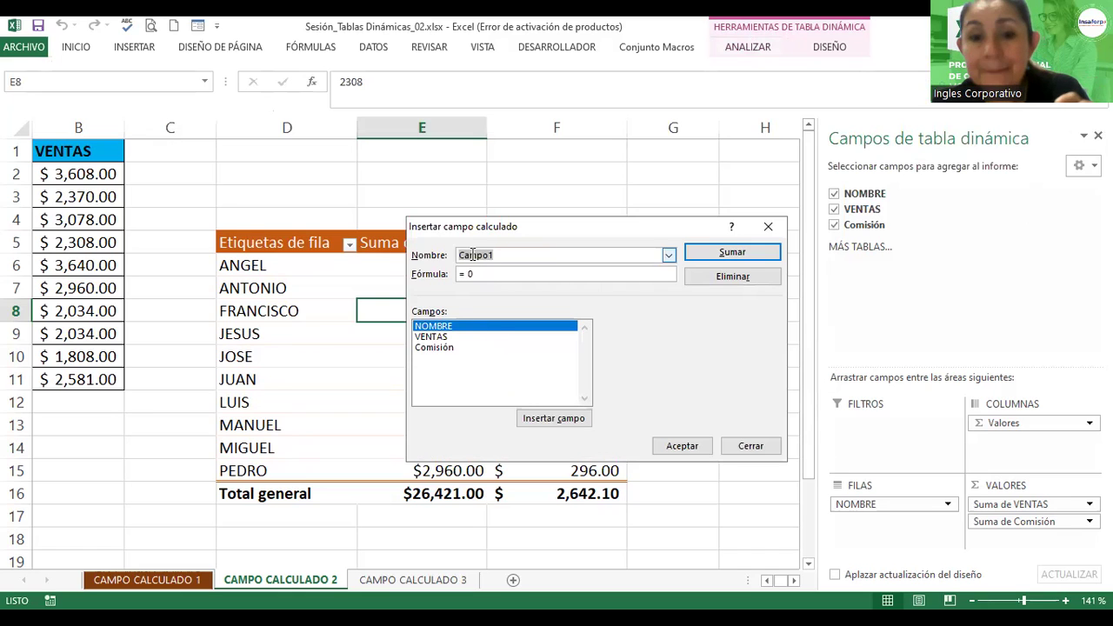
{"action": "left_click", "coordinate": [669, 256]}
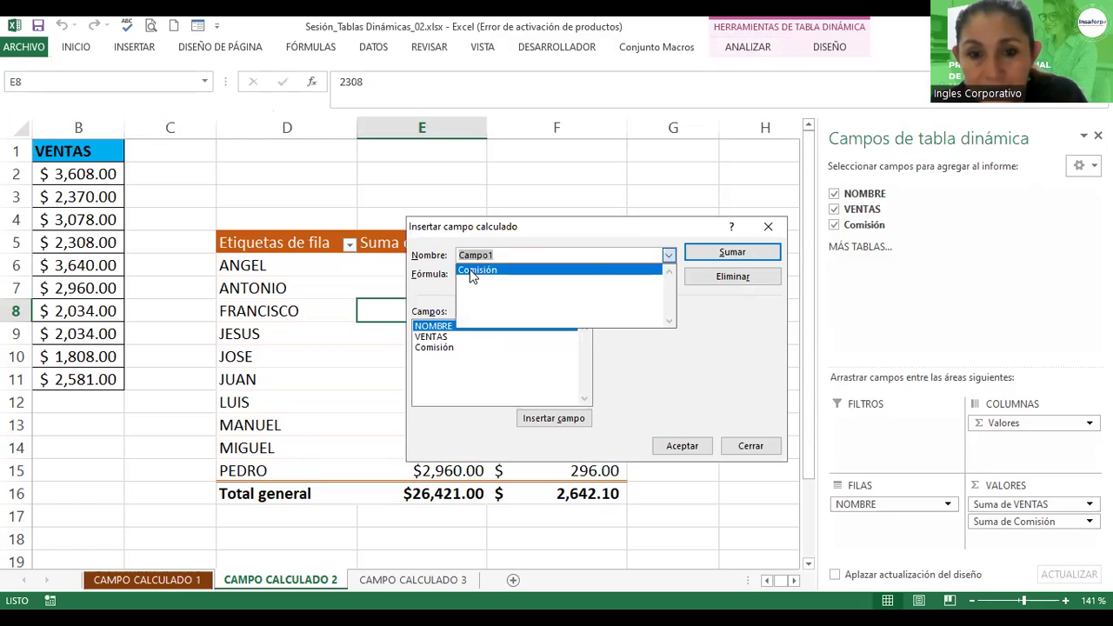
{"action": "left_click", "coordinate": [476, 270]}
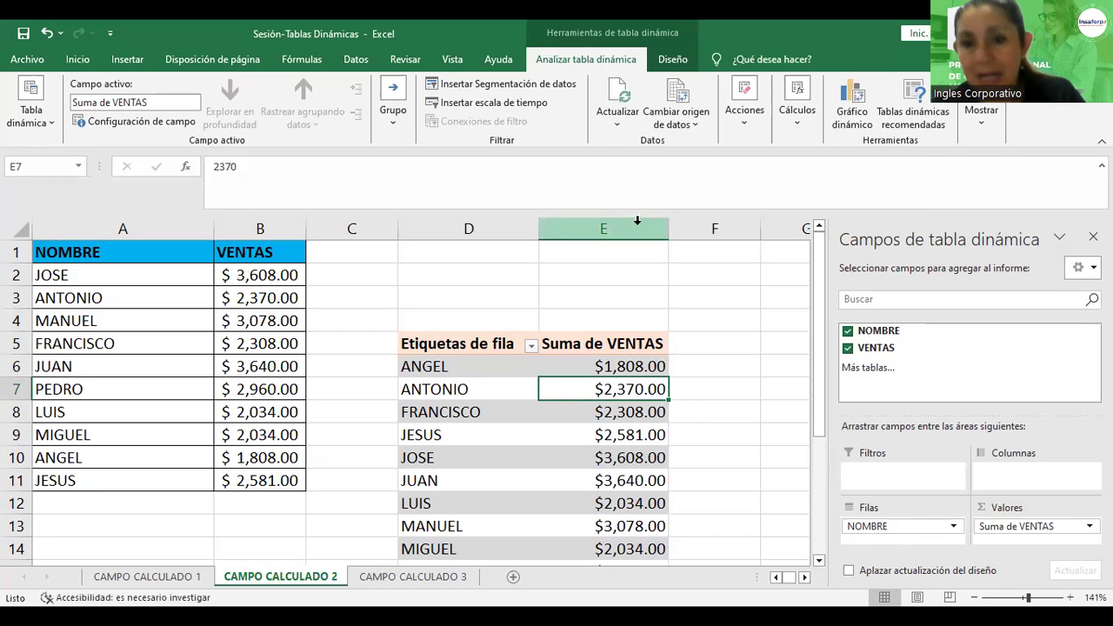
Select ANGEL's sales cell in the pivot and open Campo calculado from Analizar's Cálculos menu
{"action": "left_click", "coordinate": [634, 227]}
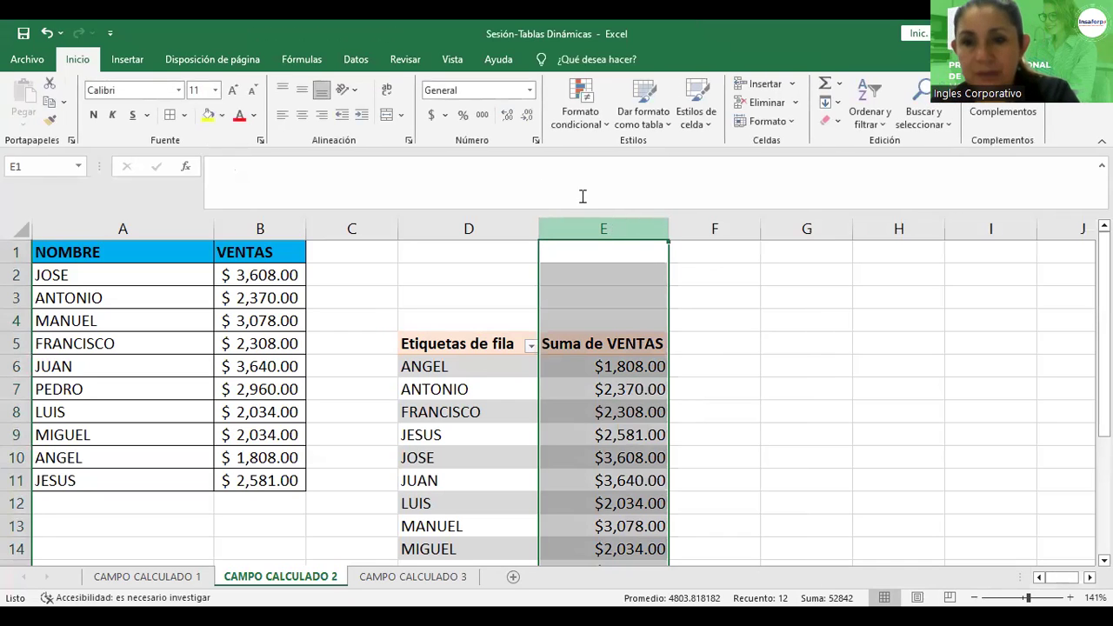
{"action": "left_click", "coordinate": [704, 300]}
{"action": "left_click", "coordinate": [597, 366]}
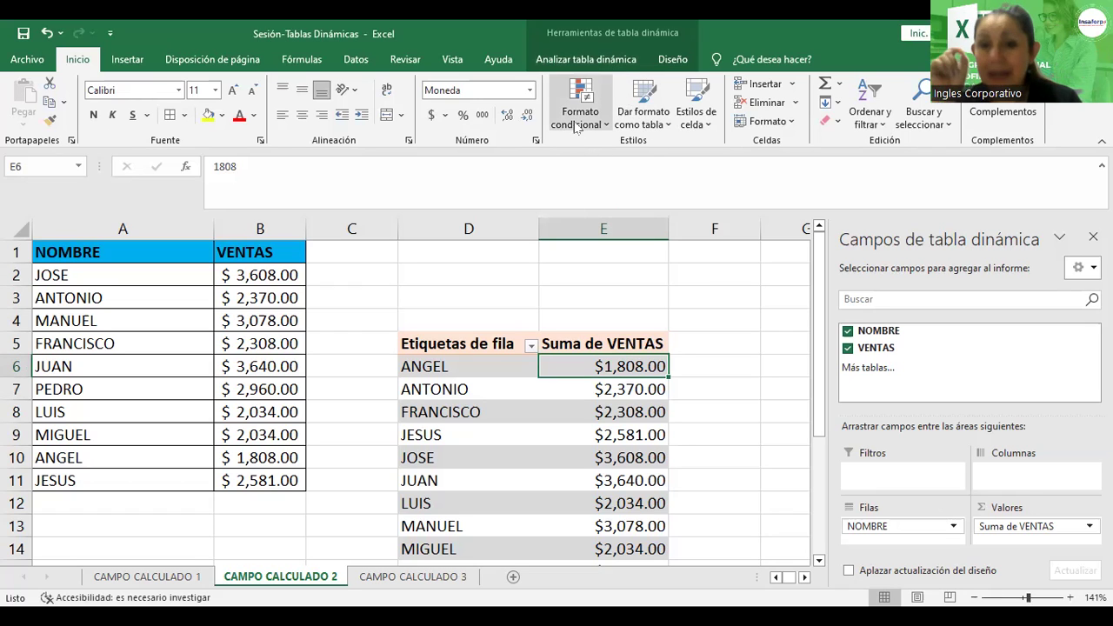
{"action": "left_click", "coordinate": [589, 59]}
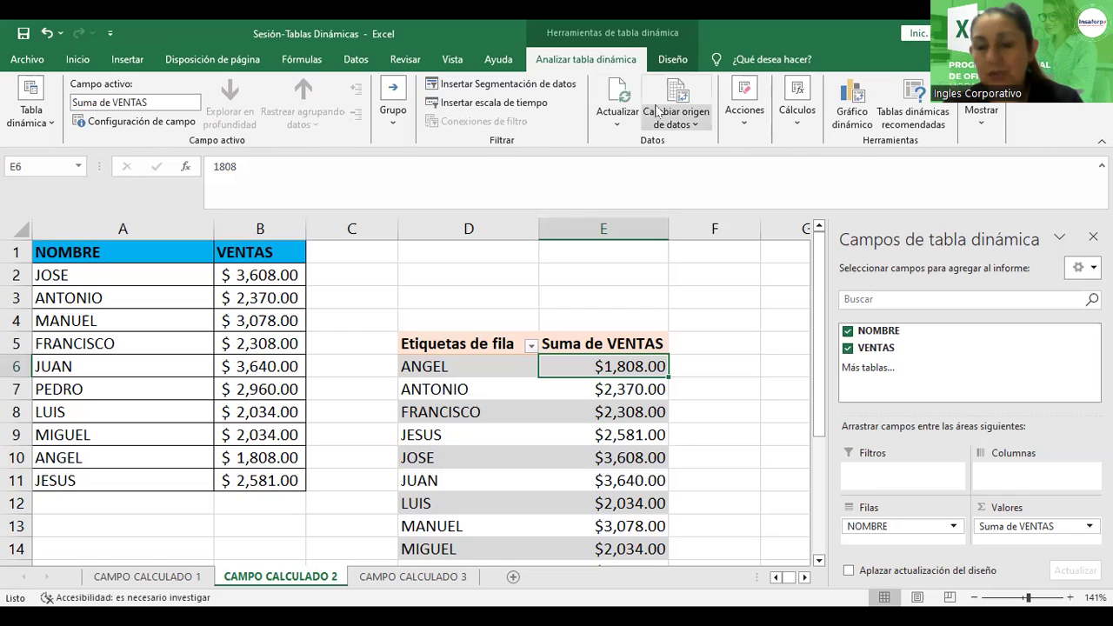
{"action": "left_click", "coordinate": [746, 119]}
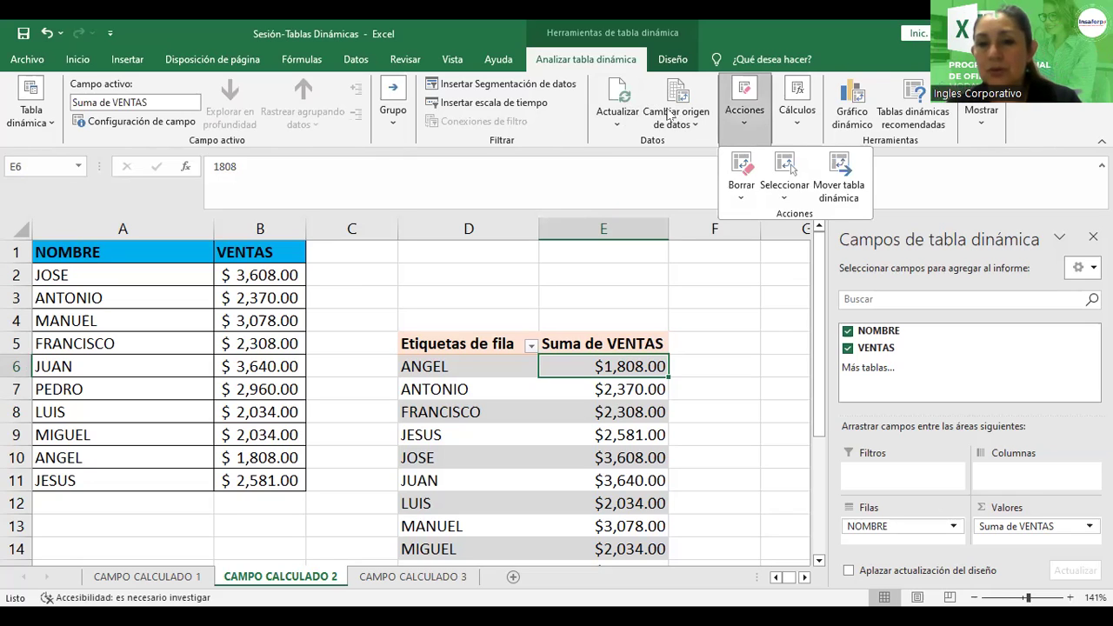
{"action": "left_click", "coordinate": [795, 103]}
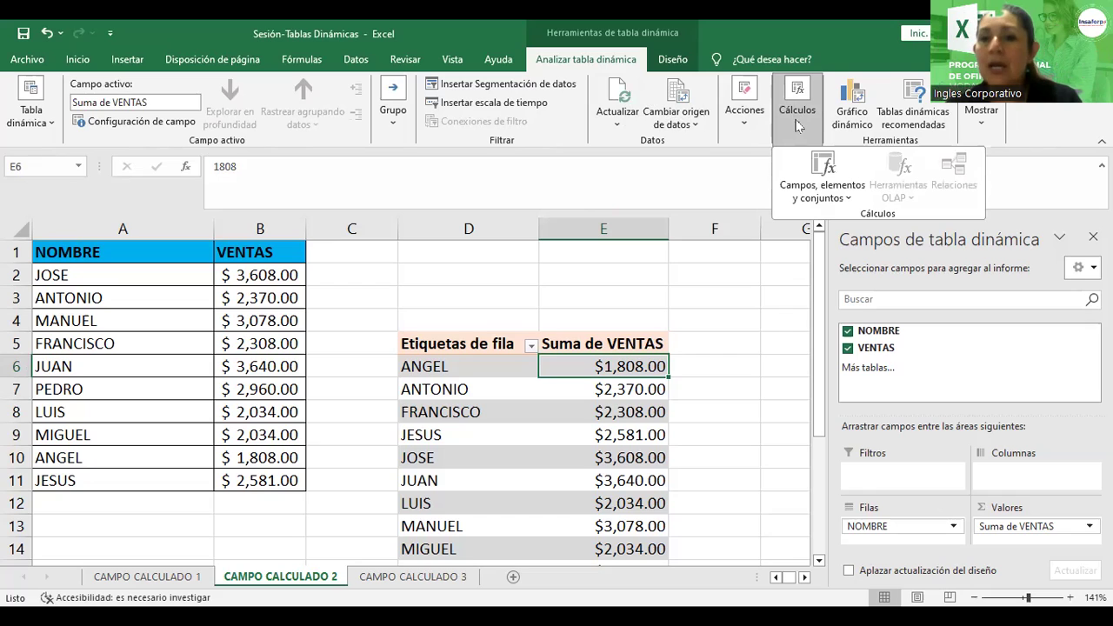
{"action": "left_click", "coordinate": [797, 126]}
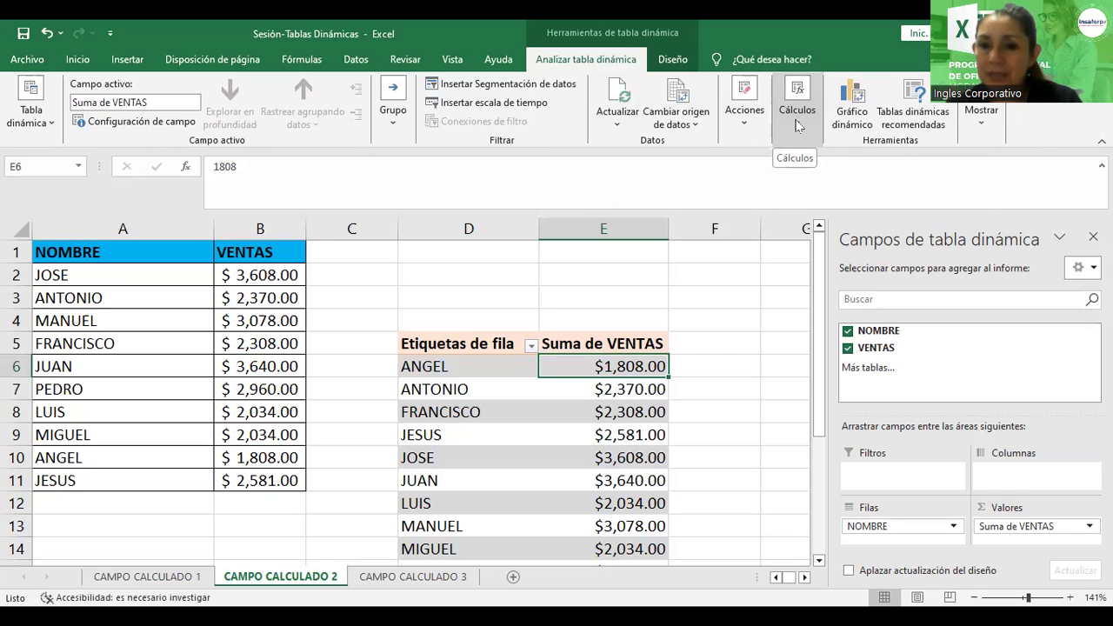
{"action": "left_click", "coordinate": [798, 102]}
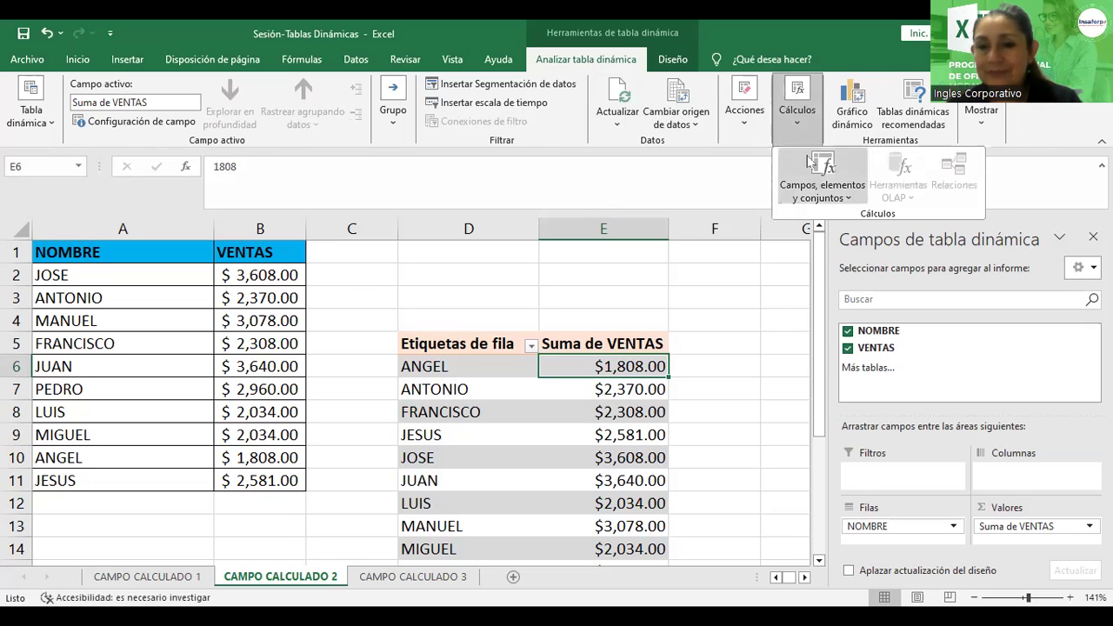
{"action": "left_click", "coordinate": [818, 178]}
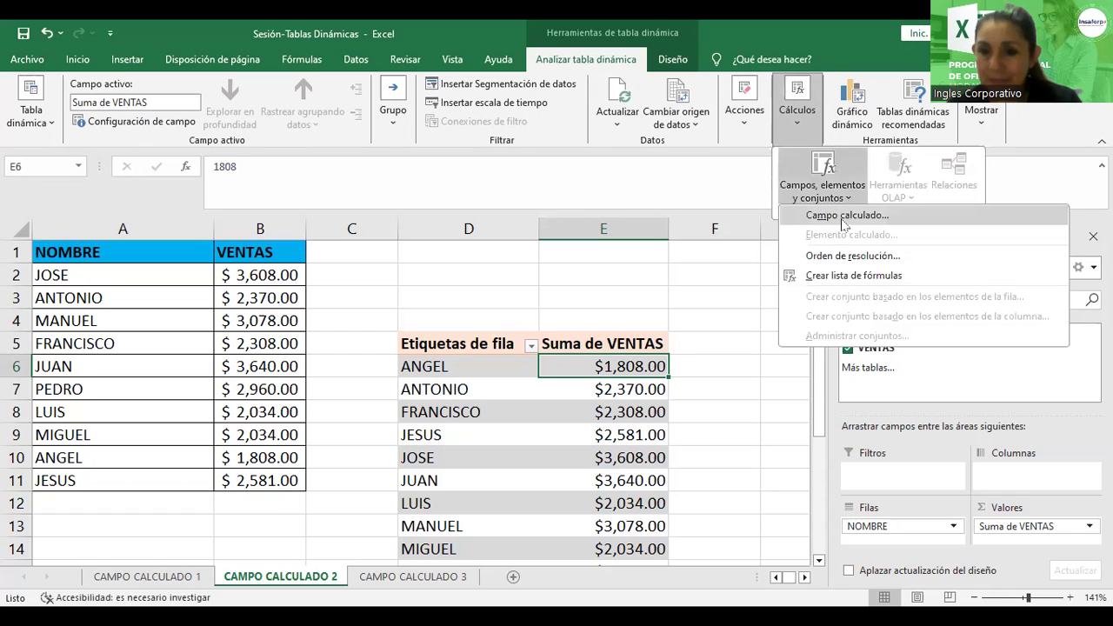
{"action": "left_click", "coordinate": [844, 217]}
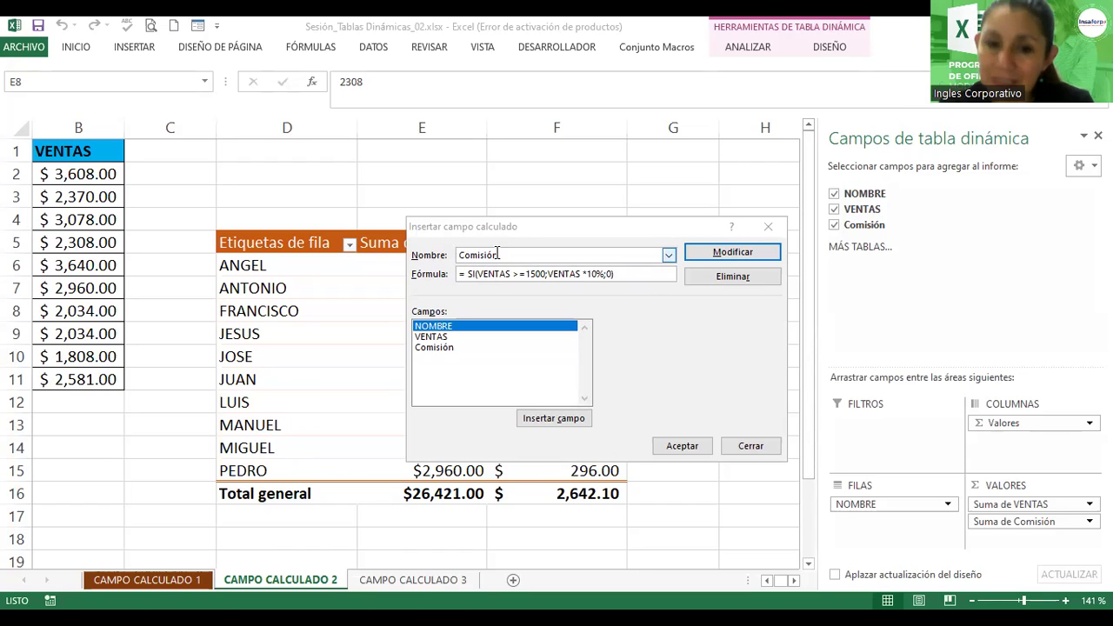
Click into the Comisión formula and drag the dialog up-right to reveal the pivot values
{"action": "left_click", "coordinate": [626, 273]}
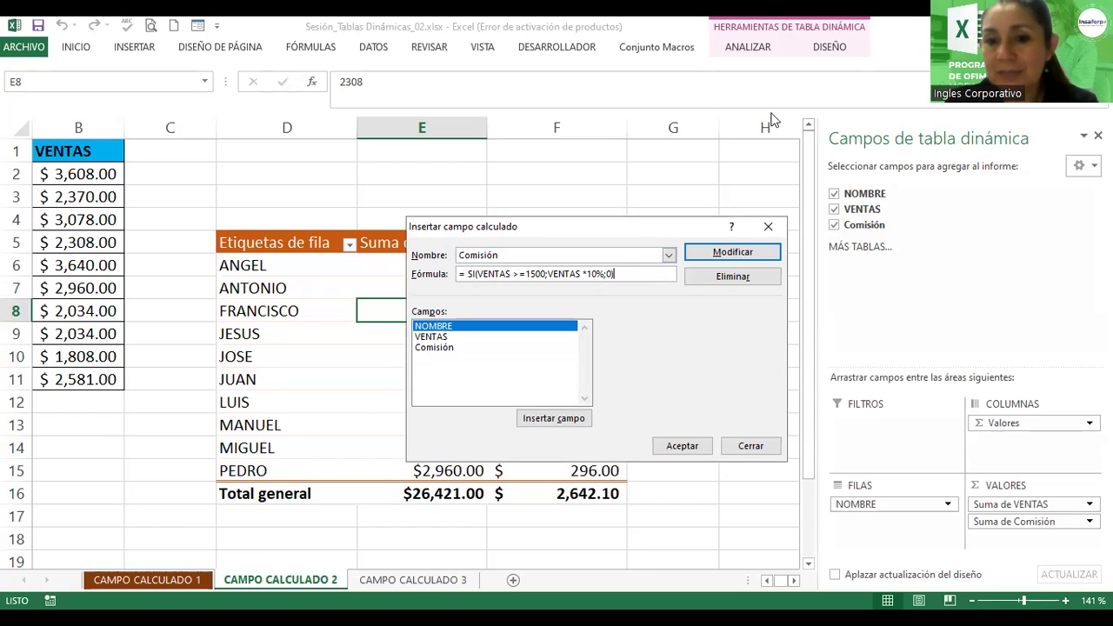
{"action": "left_click_drag", "start_coordinate": [621, 232], "coordinate": [866, 112]}
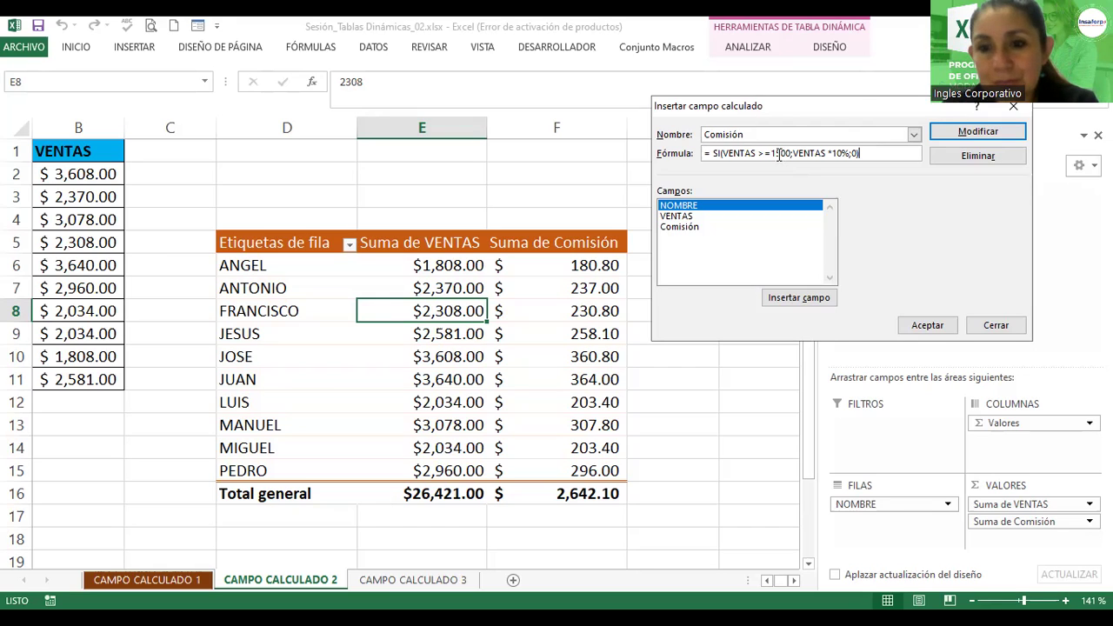
Raise the Comisión formula's threshold from 1500 to 2500, apply it, then select a pivot cell
{"action": "left_click", "coordinate": [770, 153]}
{"action": "key", "text": "Delete"}
{"action": "type", "text": "2"}
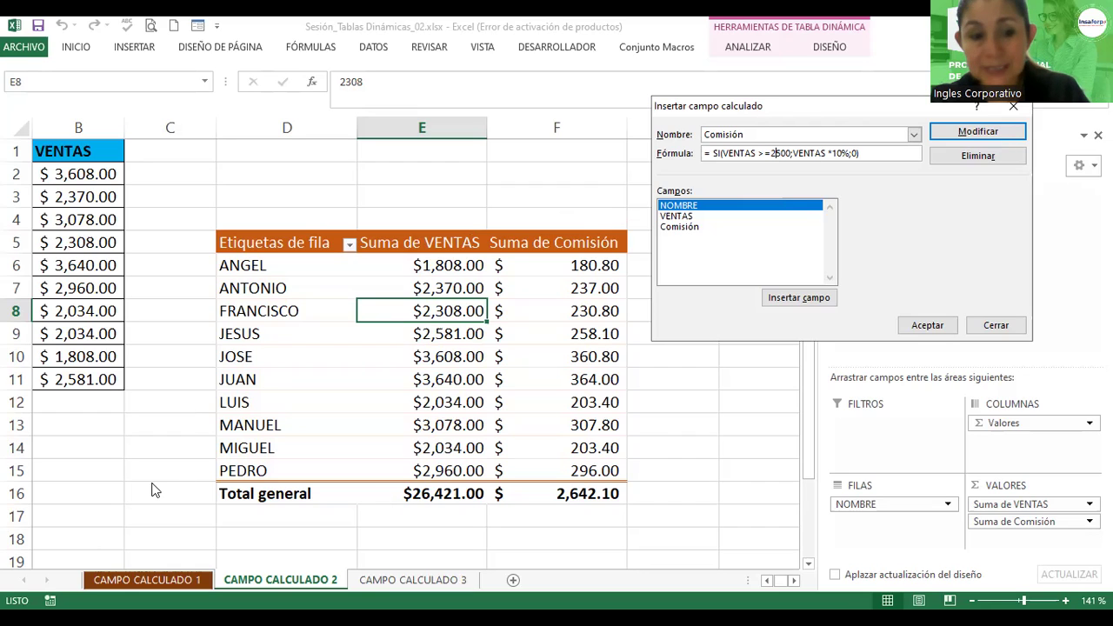
{"action": "left_click", "coordinate": [928, 327]}
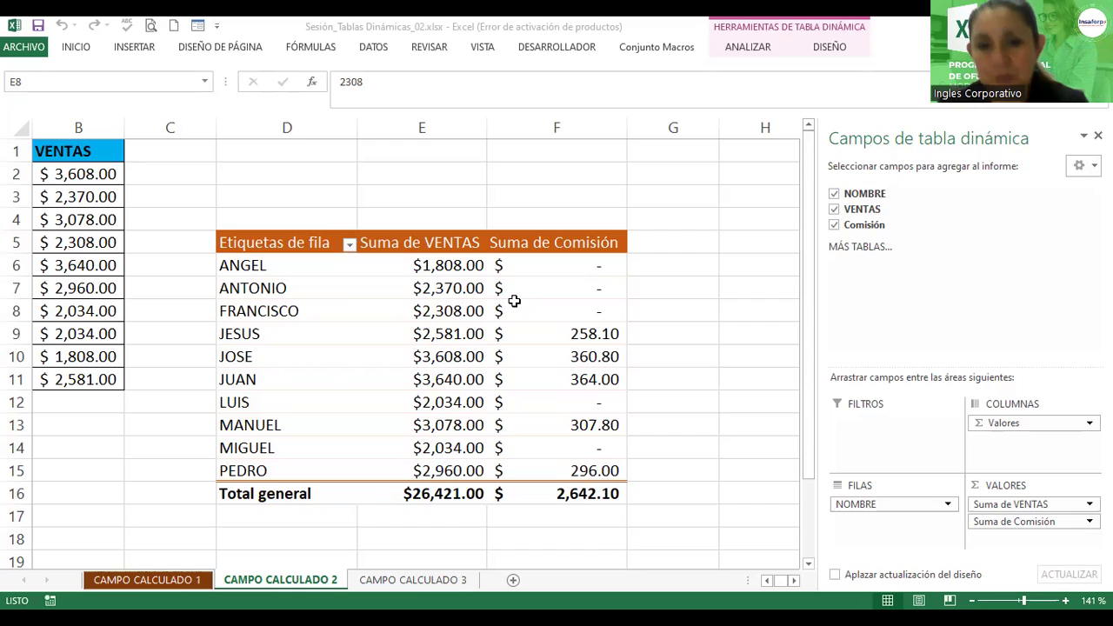
{"action": "left_click", "coordinate": [447, 311]}
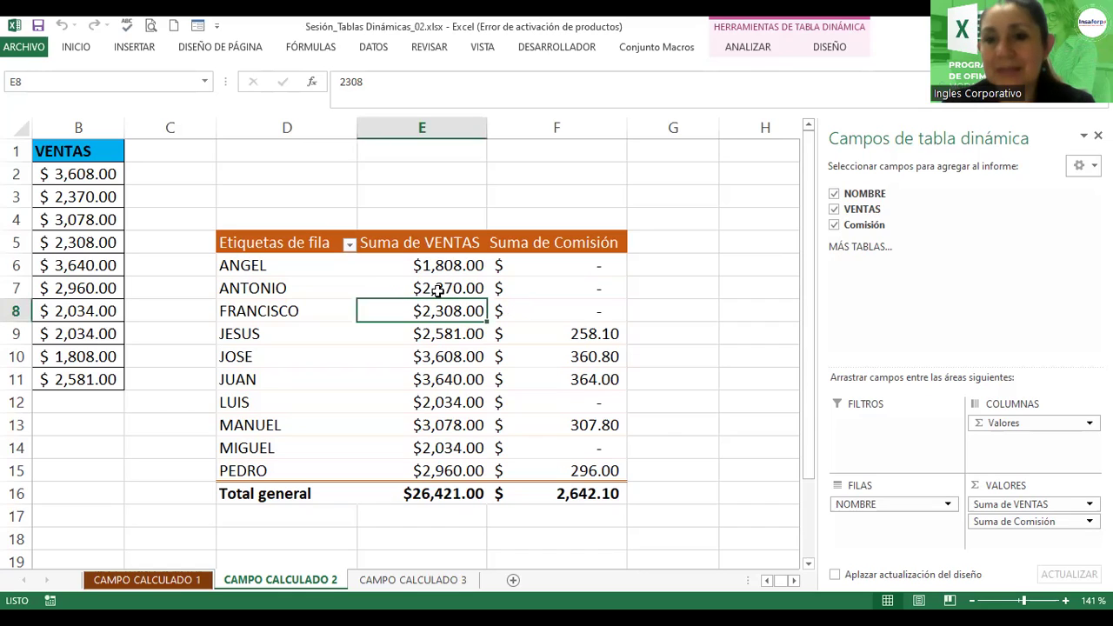
Start a new calculated field named Total_Pago and clear the default 0 from its formula
{"action": "left_click", "coordinate": [749, 48]}
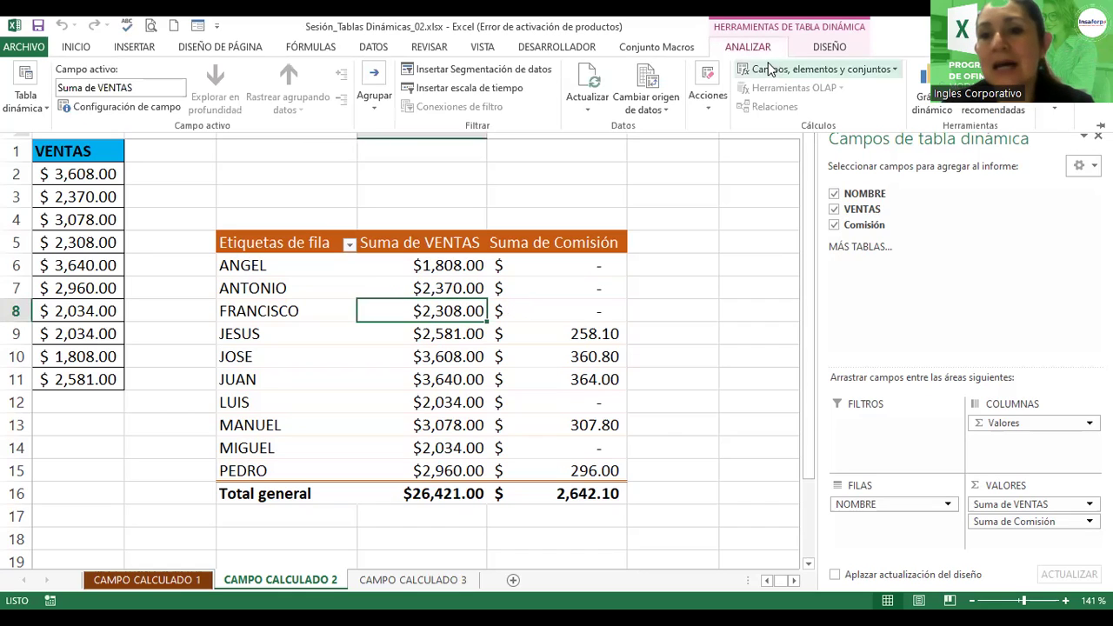
{"action": "left_click", "coordinate": [769, 67]}
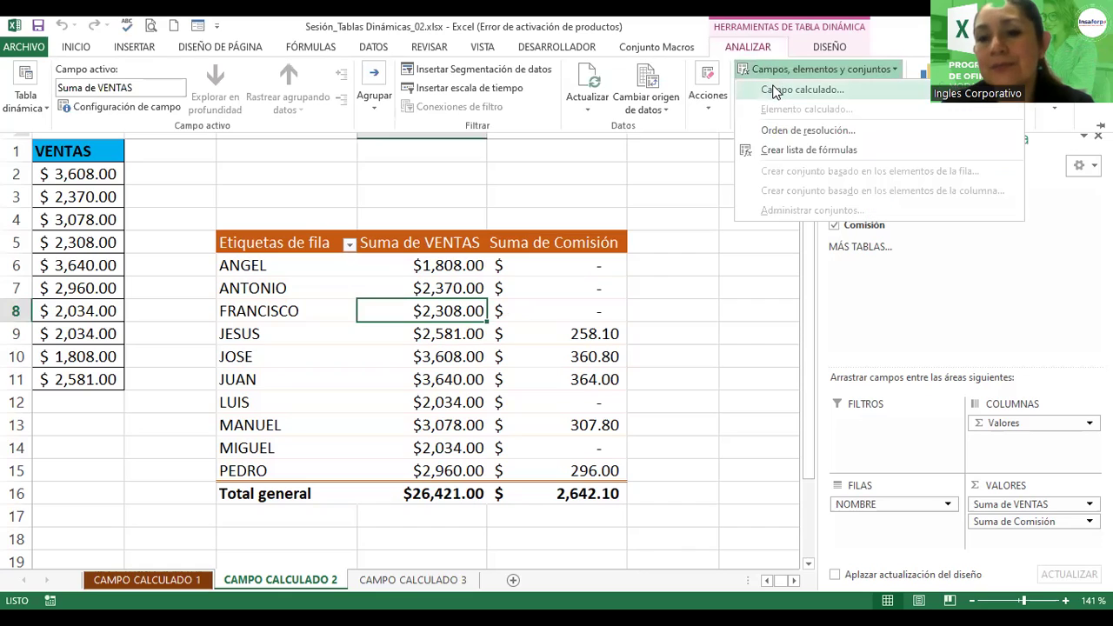
{"action": "left_click", "coordinate": [774, 91]}
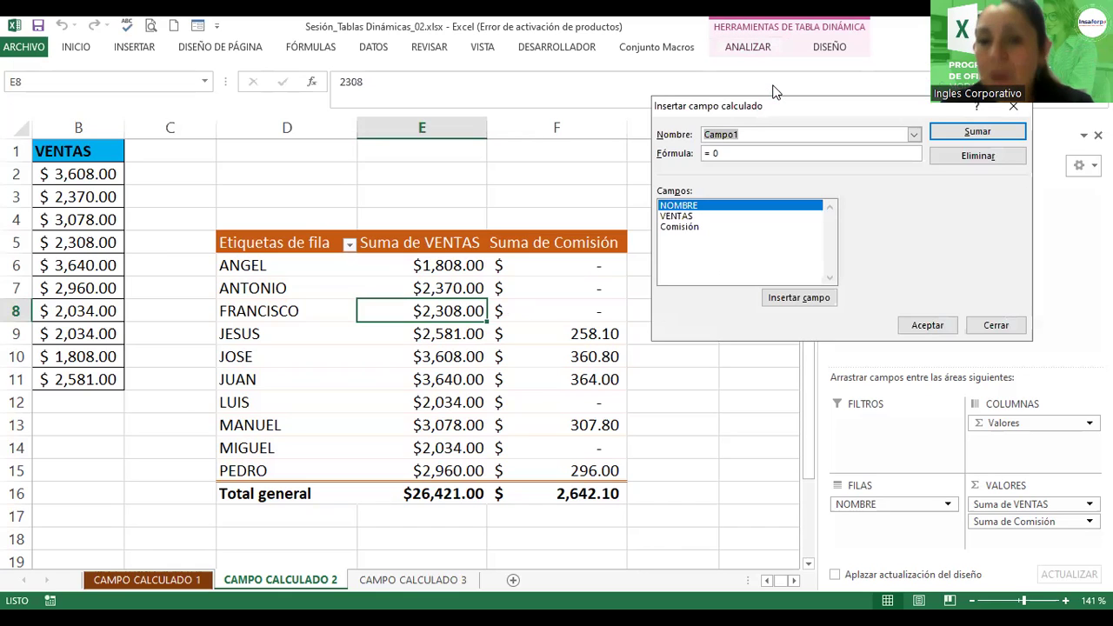
{"action": "type", "text": "Total a"}
{"action": "key", "text": "BackSpace"}
{"action": "key", "text": "BackSpace"}
{"action": "type", "text": "_Pago"}
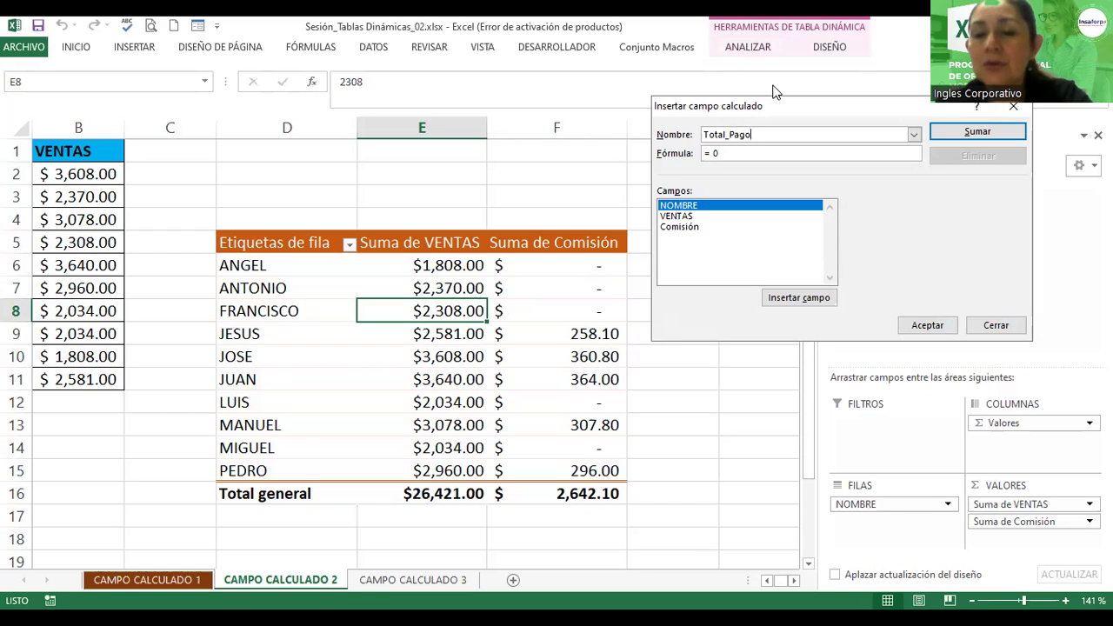
{"action": "left_click", "coordinate": [729, 153]}
{"action": "key", "text": "BackSpace"}
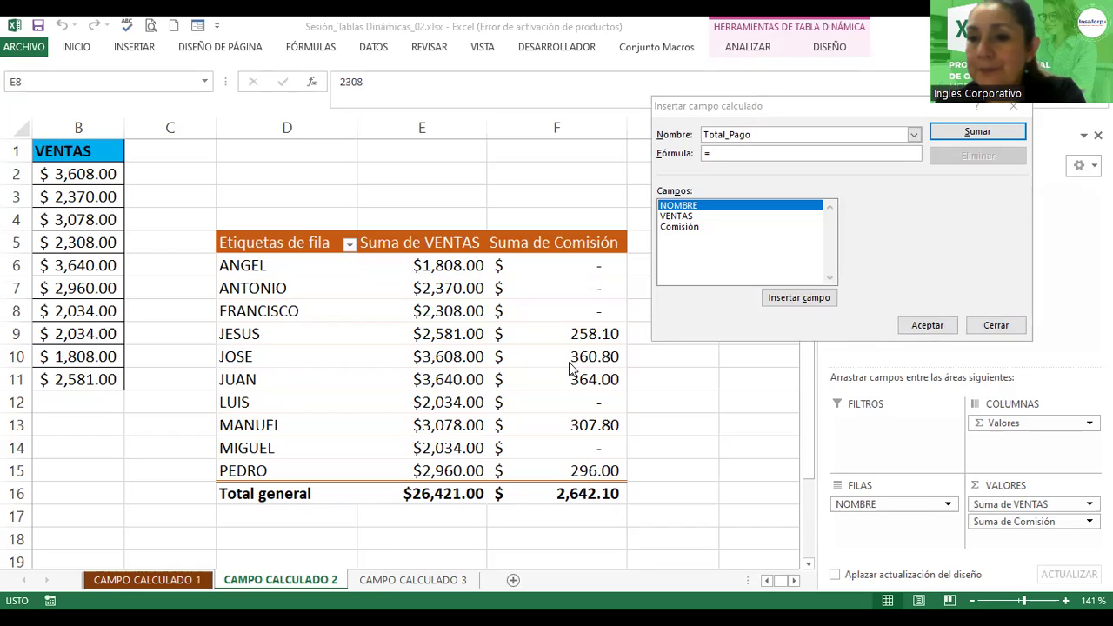
{"action": "left_click", "coordinate": [750, 154]}
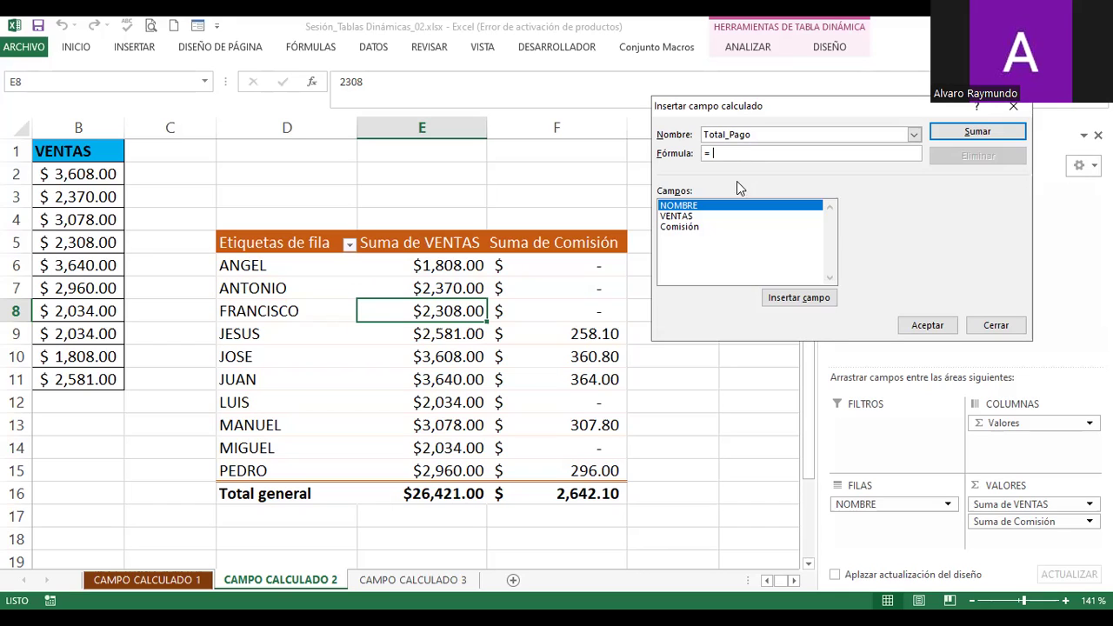
Build the Total_Pago formula = Comisión+ VENTAS by inserting both fields from the list
{"action": "double_click", "coordinate": [684, 227]}
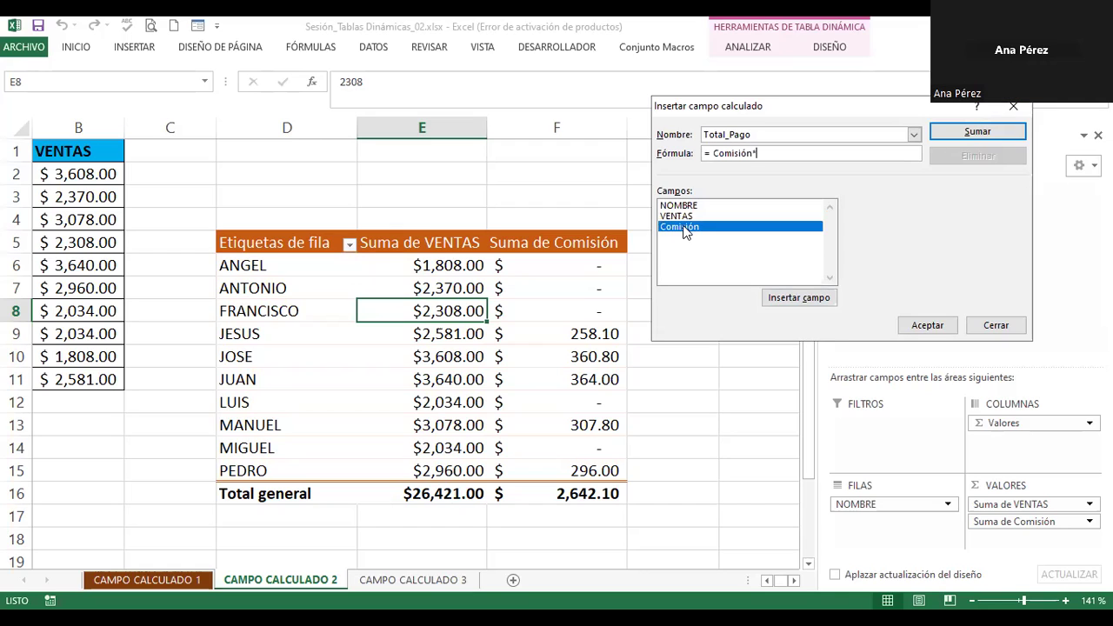
{"action": "type", "text": "+"}
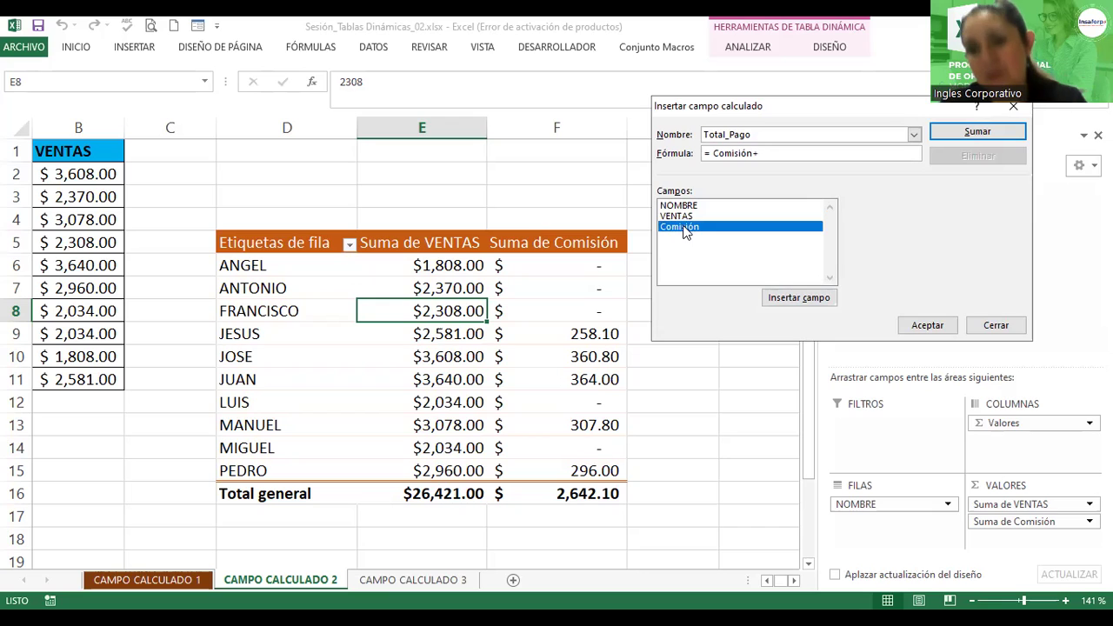
{"action": "left_click", "coordinate": [677, 217]}
{"action": "double_click", "coordinate": [677, 218]}
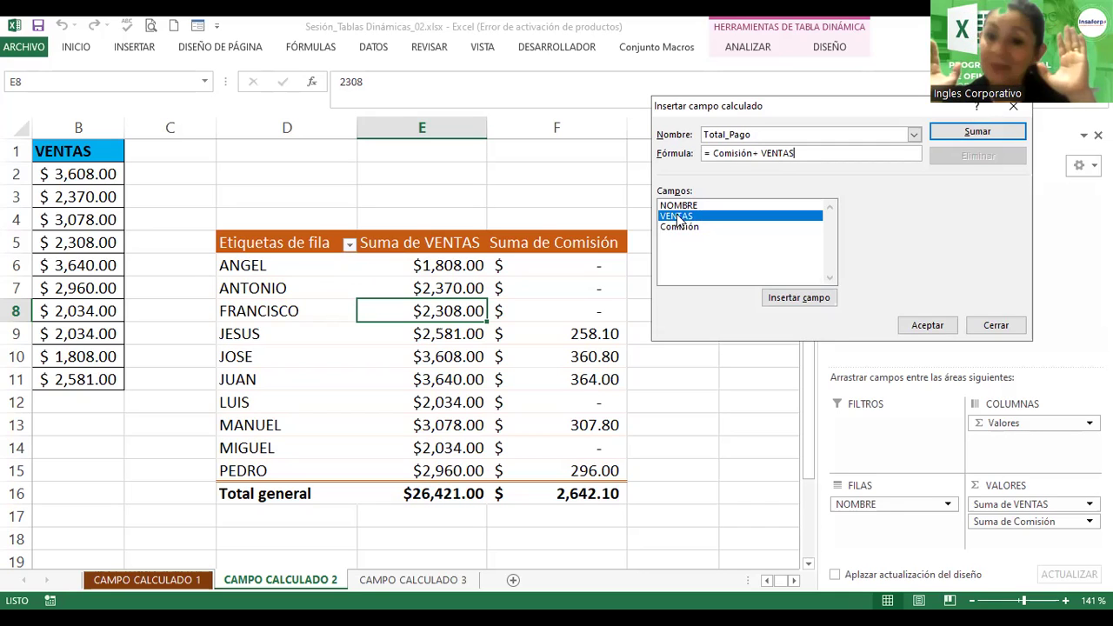
Add Total_Pago to the pivot and check ANGEL's and ANTONIO's sales, commission and Total_Pago values
{"action": "left_click", "coordinate": [928, 327]}
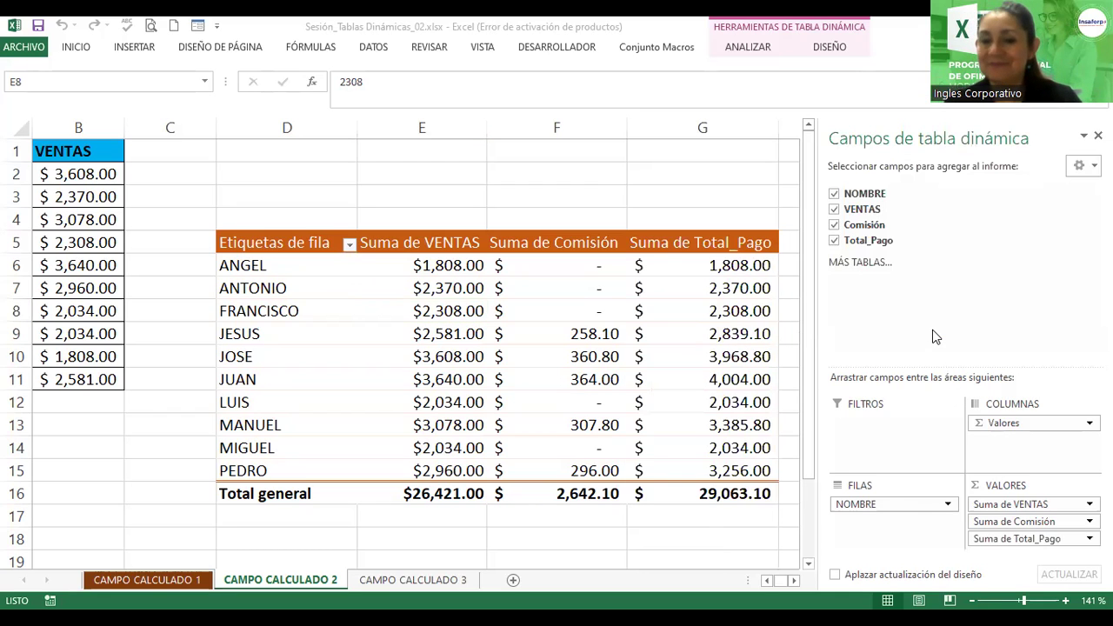
{"action": "left_click", "coordinate": [703, 264]}
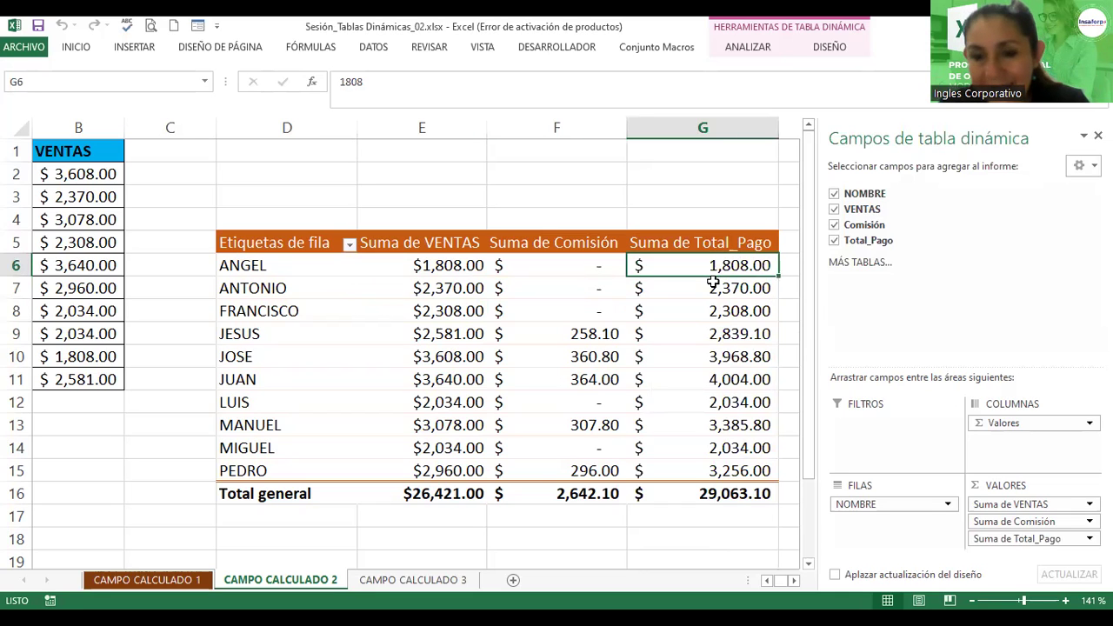
{"action": "left_click", "coordinate": [714, 285]}
{"action": "left_click", "coordinate": [565, 265]}
{"action": "left_click", "coordinate": [439, 267]}
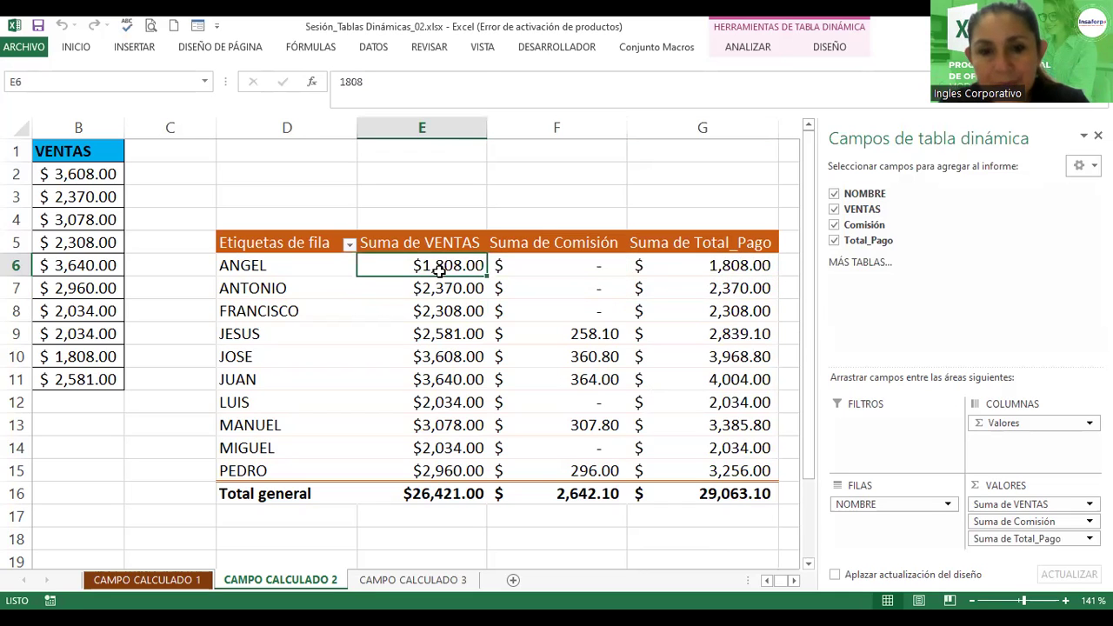
{"action": "left_click", "coordinate": [439, 296]}
{"action": "left_click", "coordinate": [660, 278]}
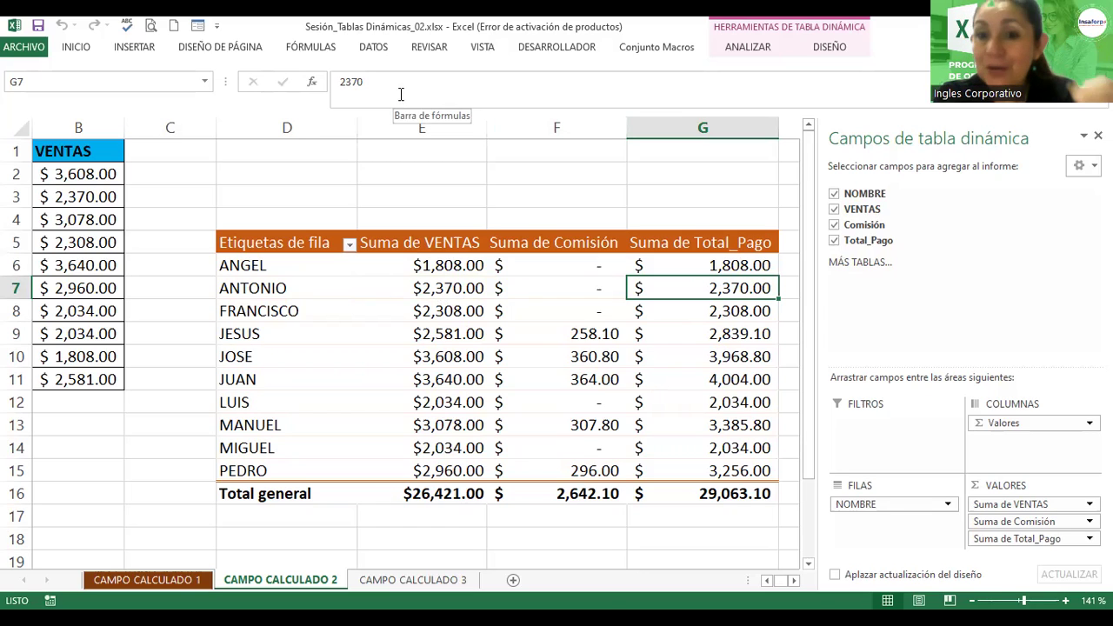
Verify zero commissions for FRANCISCO, ANGEL and ANTONIO, JOSE's 360.80 on 3608, and ANTONIO's Total_Pago 2370
{"action": "left_click", "coordinate": [540, 302]}
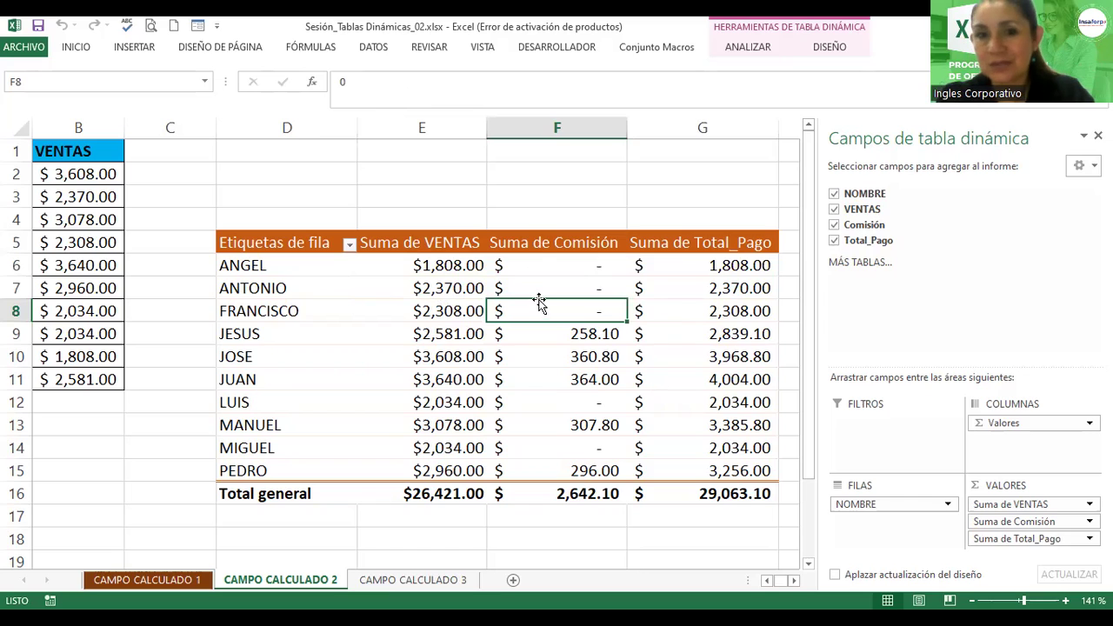
{"action": "left_click", "coordinate": [534, 271]}
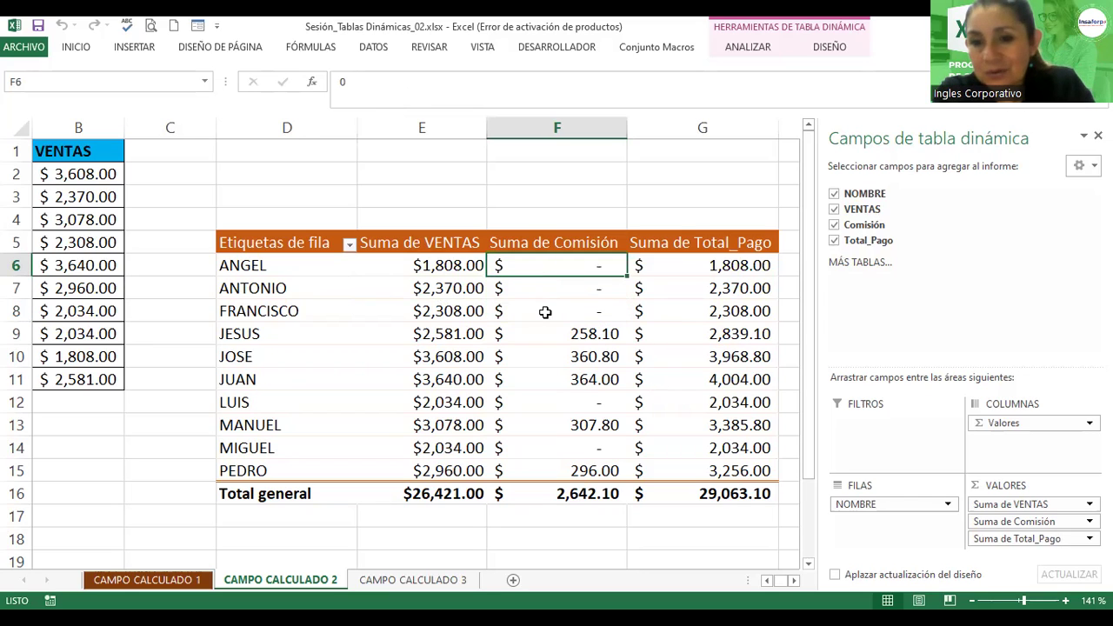
{"action": "left_click", "coordinate": [546, 313]}
{"action": "left_click", "coordinate": [547, 359]}
{"action": "left_click", "coordinate": [457, 352]}
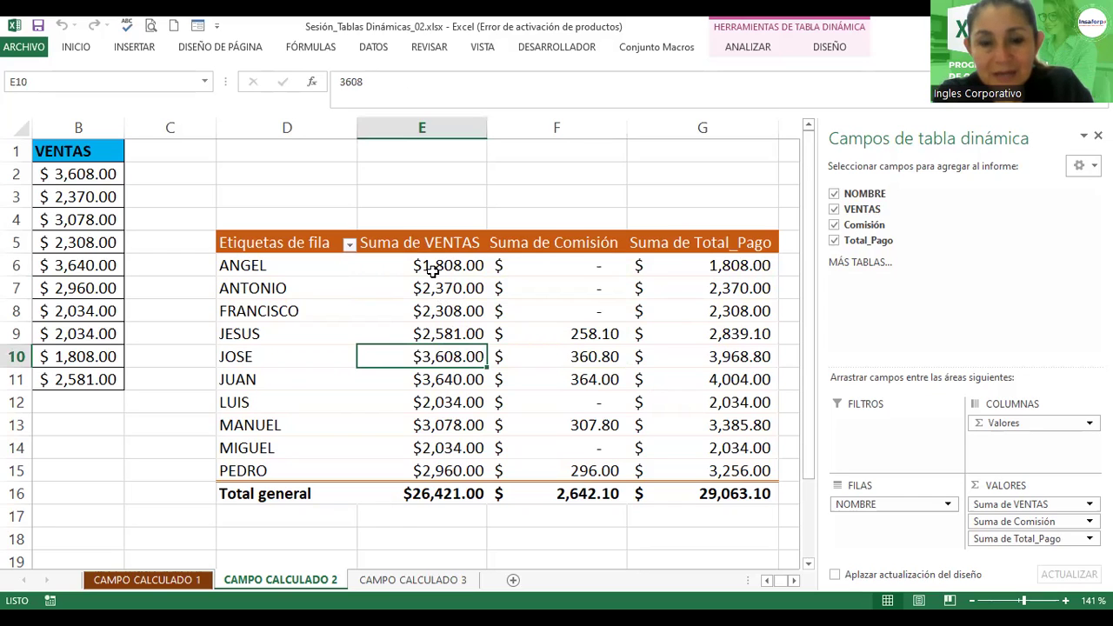
{"action": "left_click", "coordinate": [433, 265]}
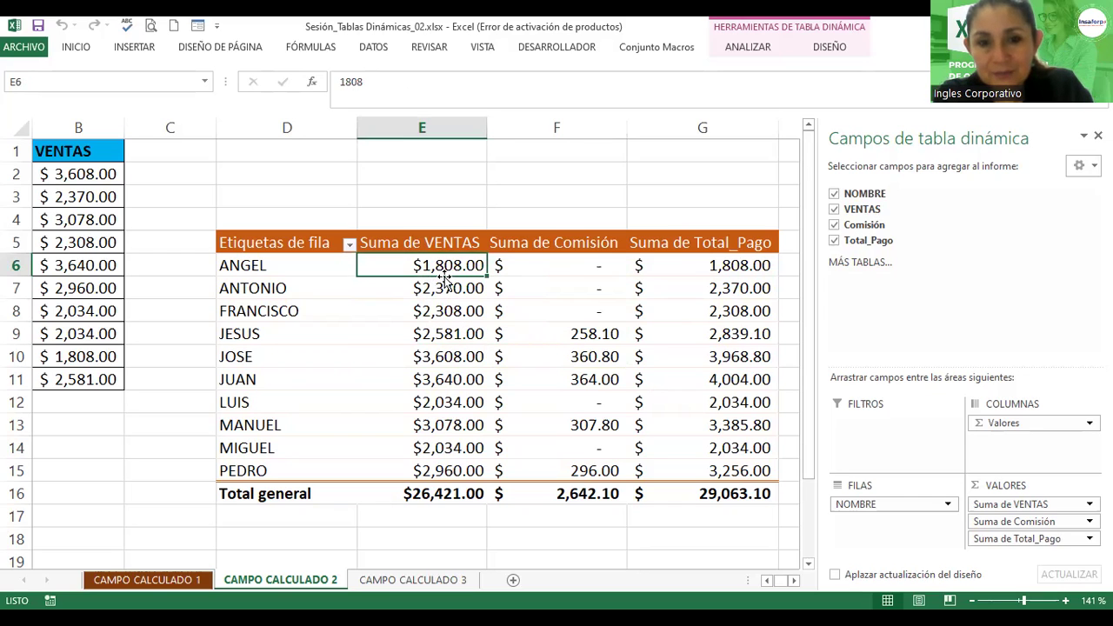
{"action": "left_click", "coordinate": [553, 295]}
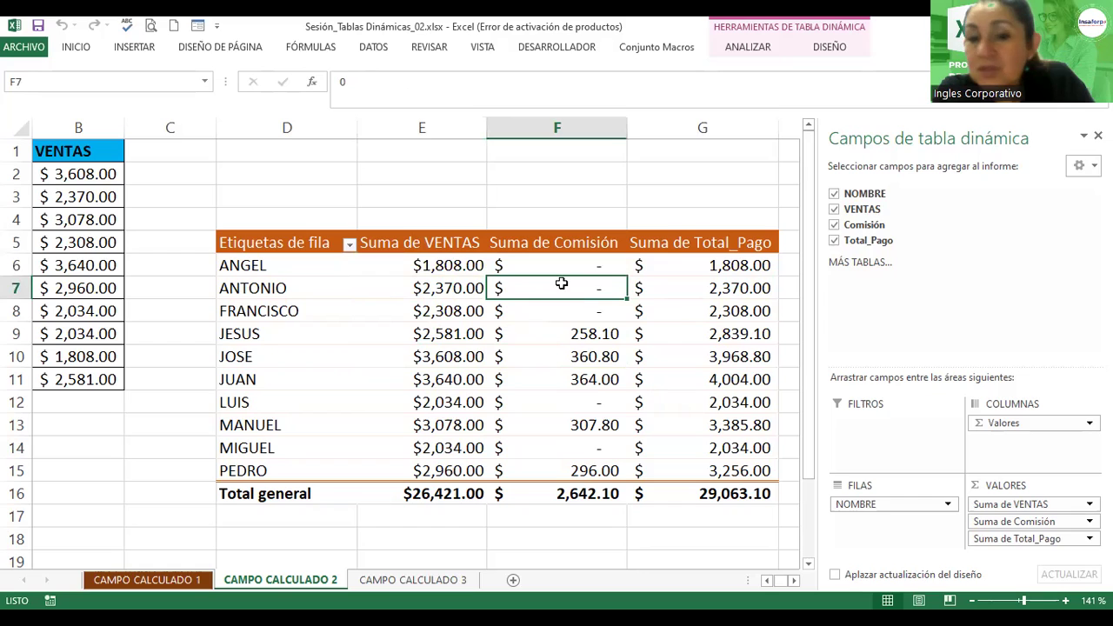
{"action": "mouse_move", "coordinate": [561, 288]}
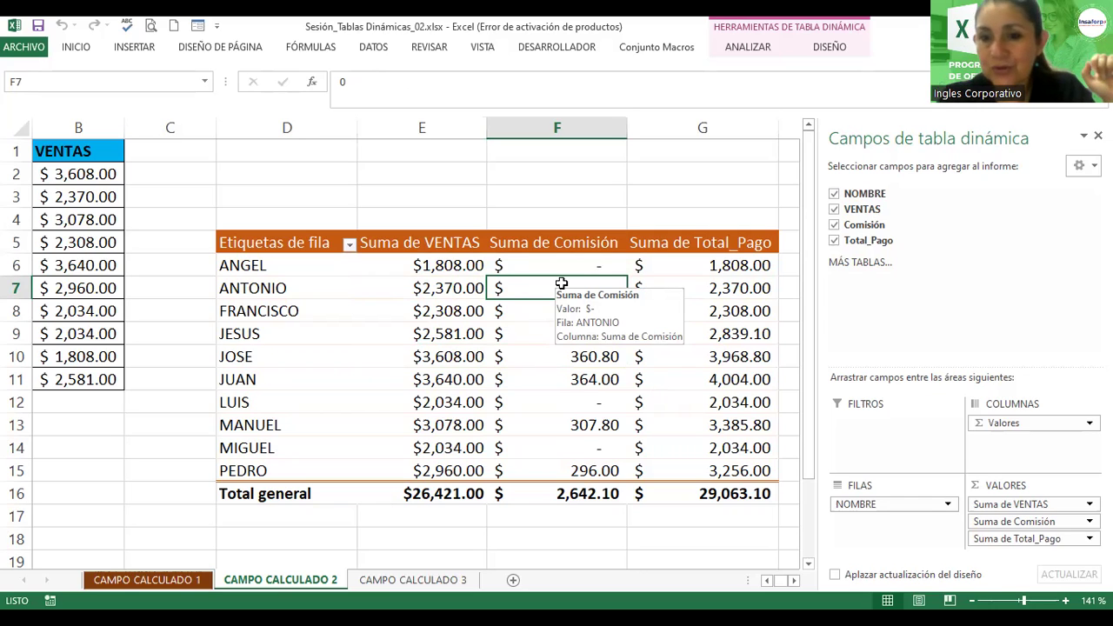
{"action": "left_click", "coordinate": [744, 281]}
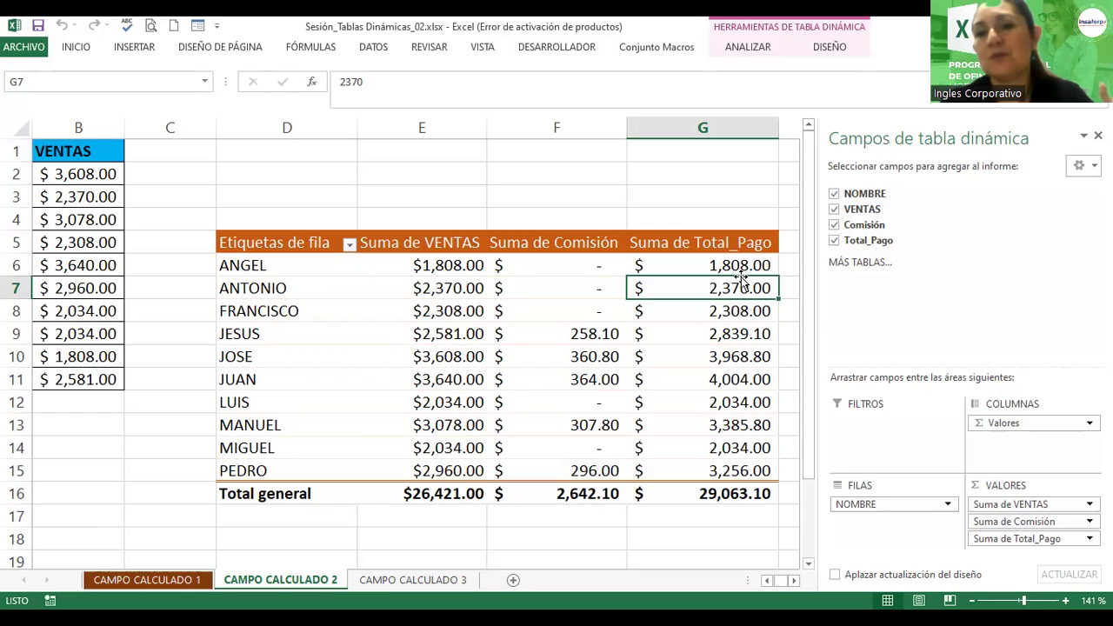
Reopen the calculated field editor and load Total_Pago to review its =Comisión +VENTAS formula
{"action": "left_click", "coordinate": [735, 52]}
{"action": "left_click", "coordinate": [753, 77]}
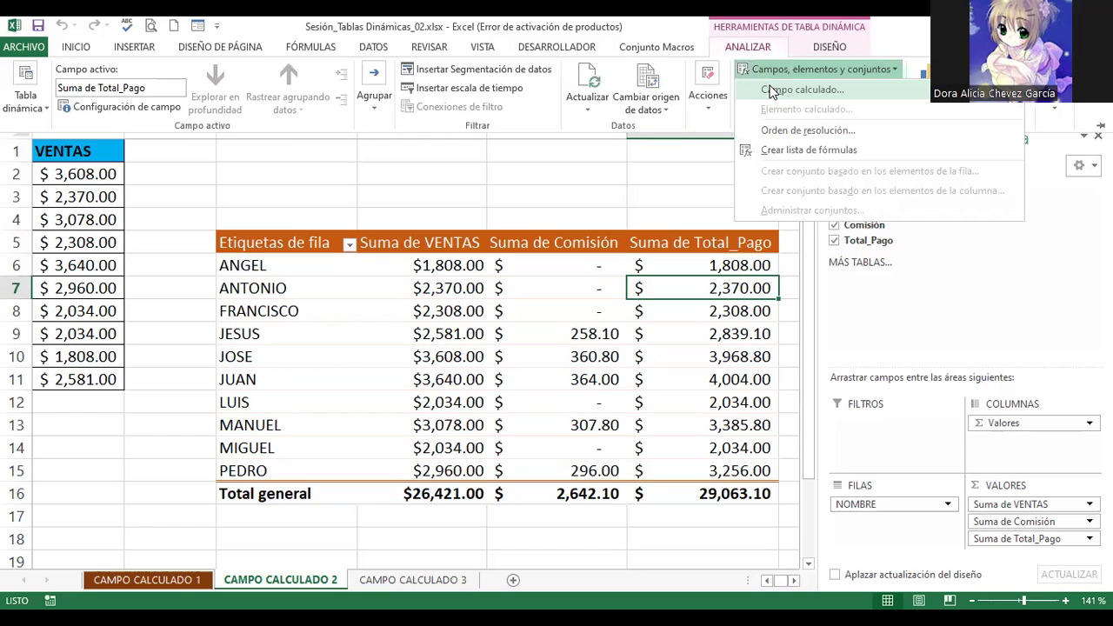
{"action": "left_click", "coordinate": [772, 91]}
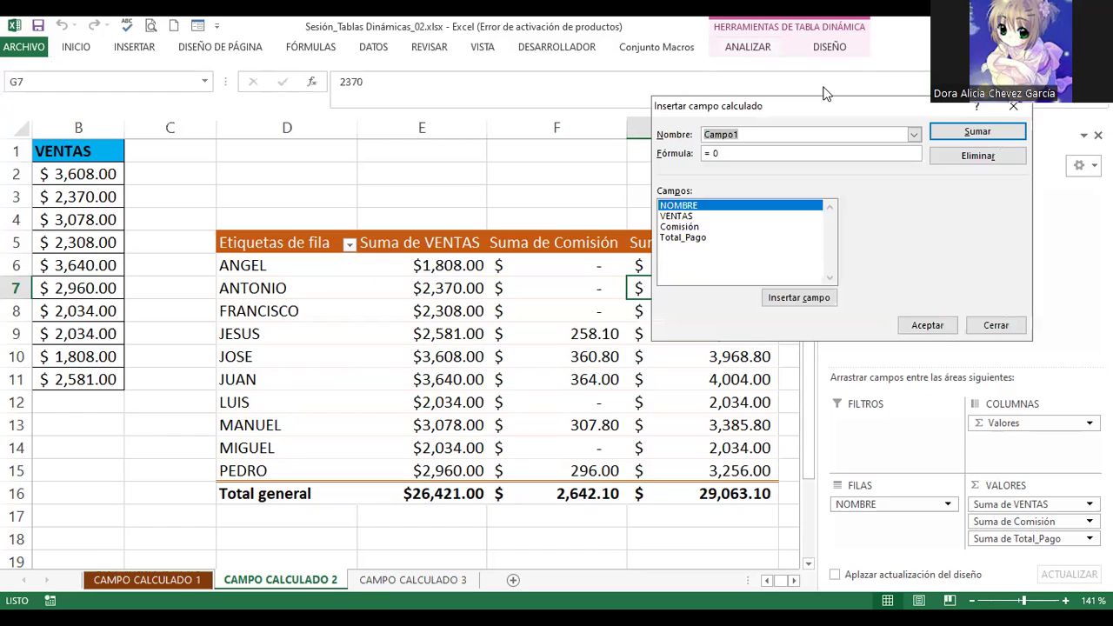
{"action": "left_click", "coordinate": [913, 136]}
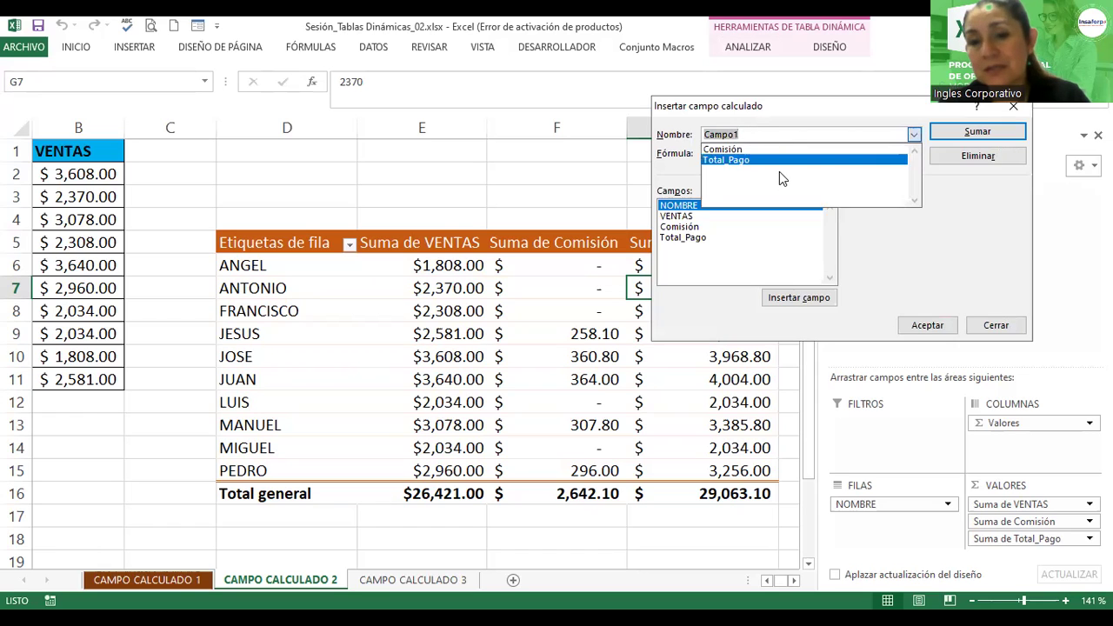
{"action": "left_click", "coordinate": [779, 172]}
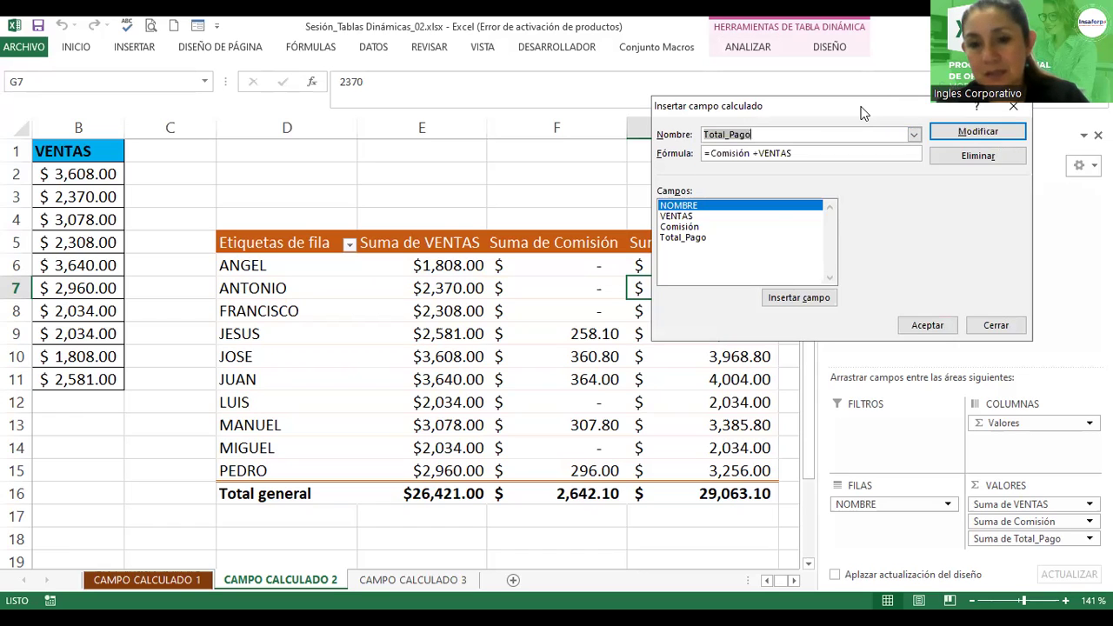
Move the dialog off the Total_Pago column, then close it with Aceptar
{"action": "left_click_drag", "start_coordinate": [861, 112], "coordinate": [437, 266]}
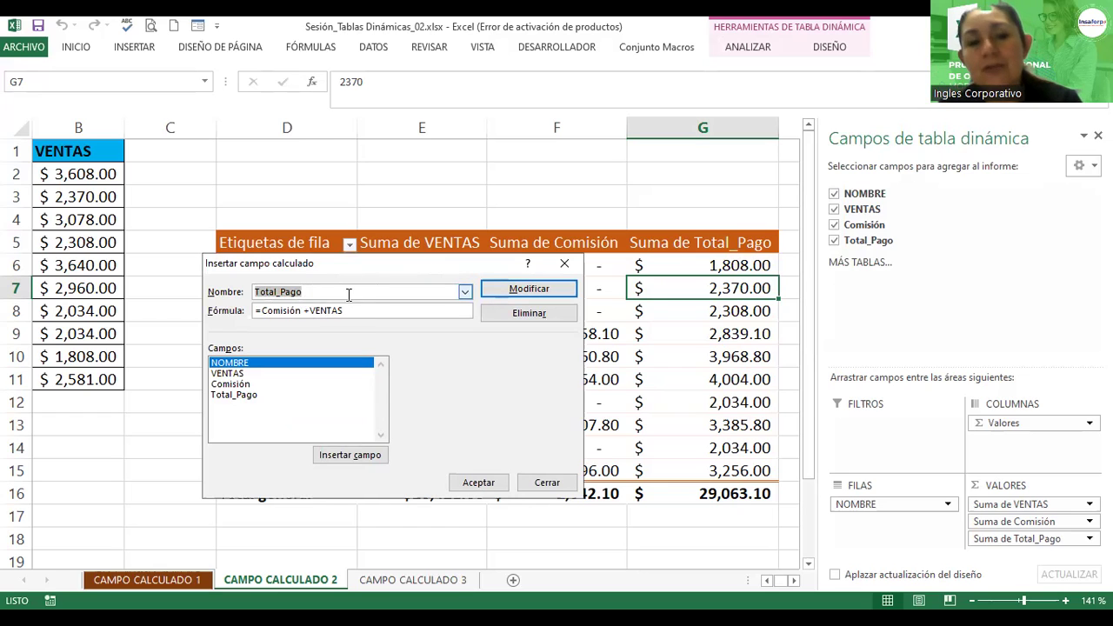
{"action": "left_click", "coordinate": [269, 310]}
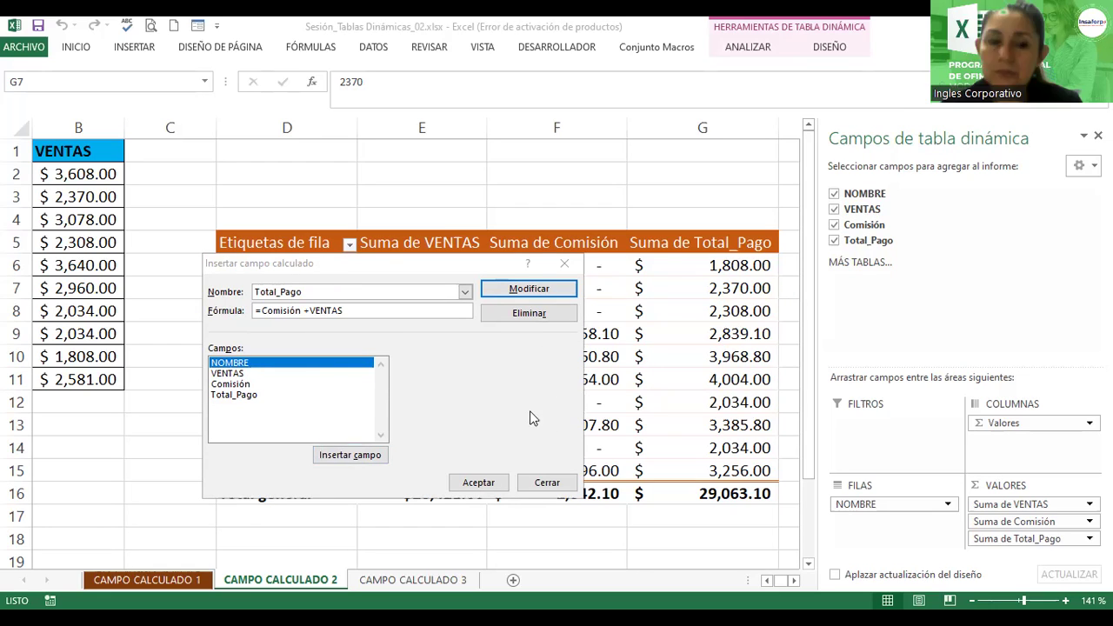
{"action": "left_click", "coordinate": [478, 482]}
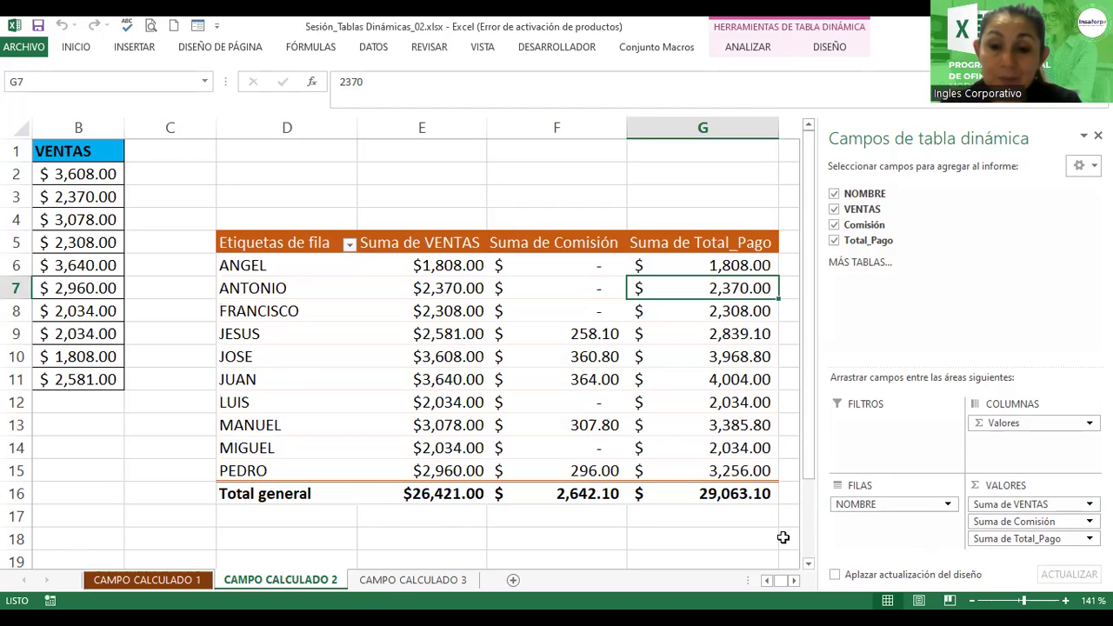
{"action": "left_click", "coordinate": [766, 580]}
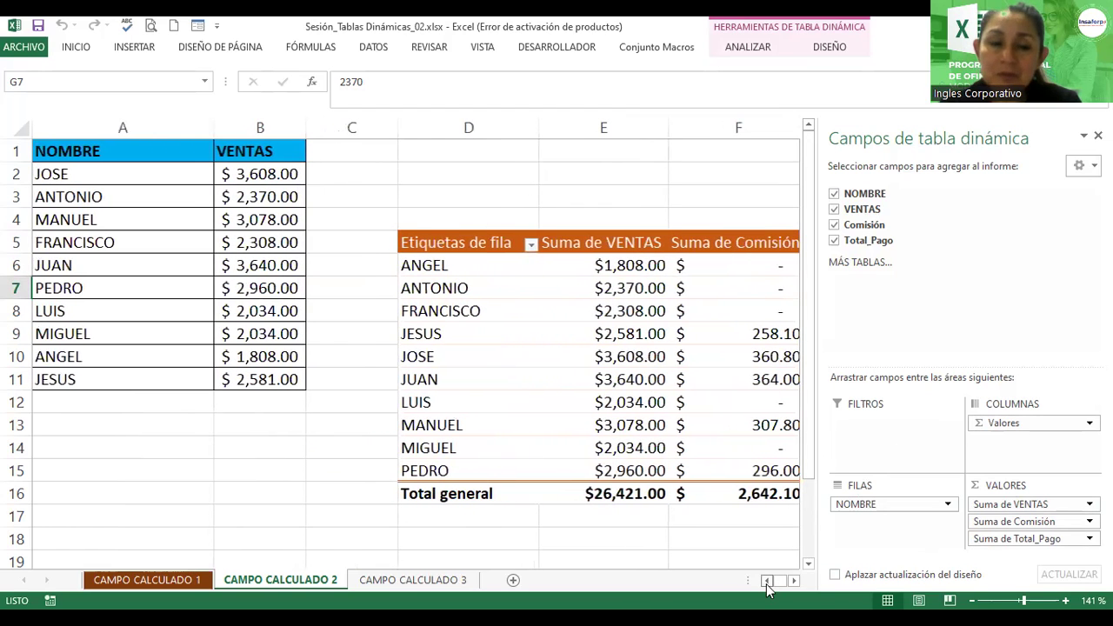
{"action": "left_click", "coordinate": [130, 127]}
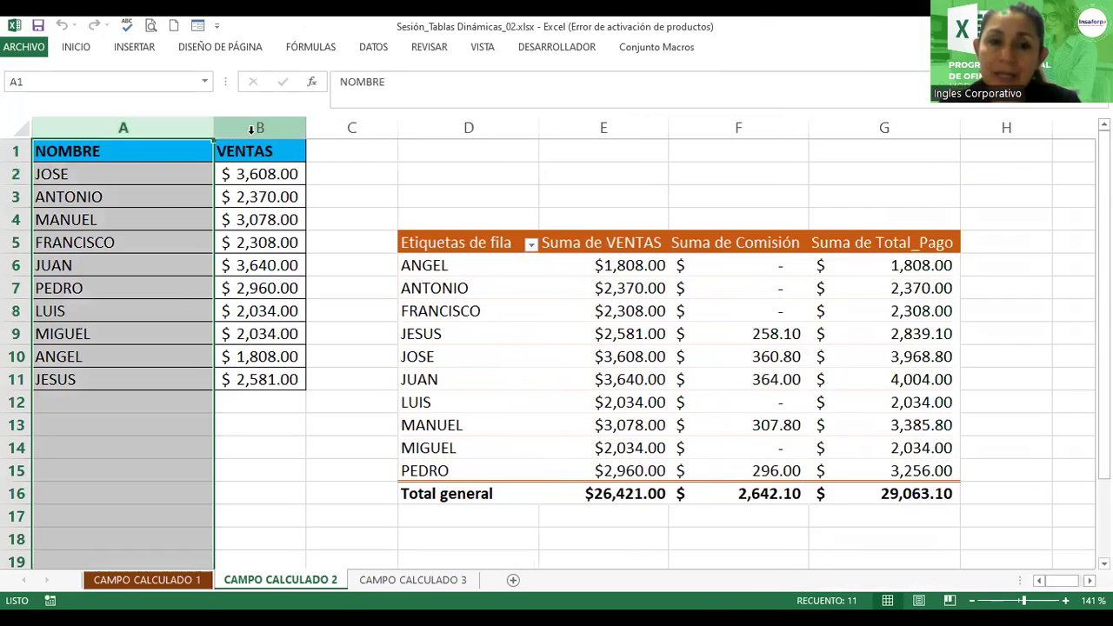
{"action": "left_click", "coordinate": [253, 129]}
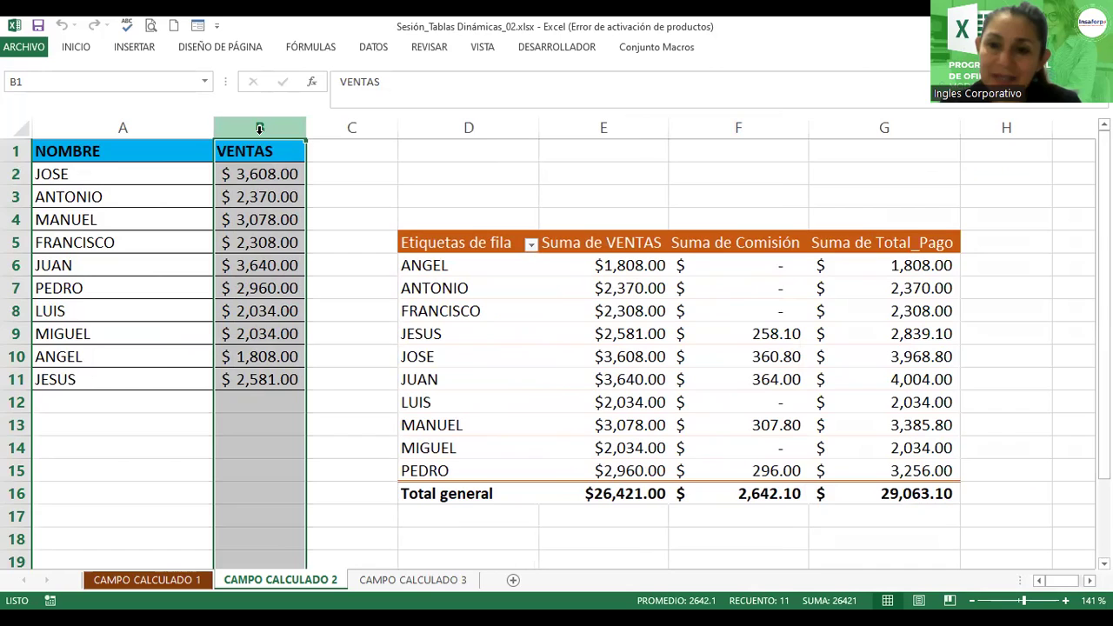
{"action": "left_click", "coordinate": [143, 199]}
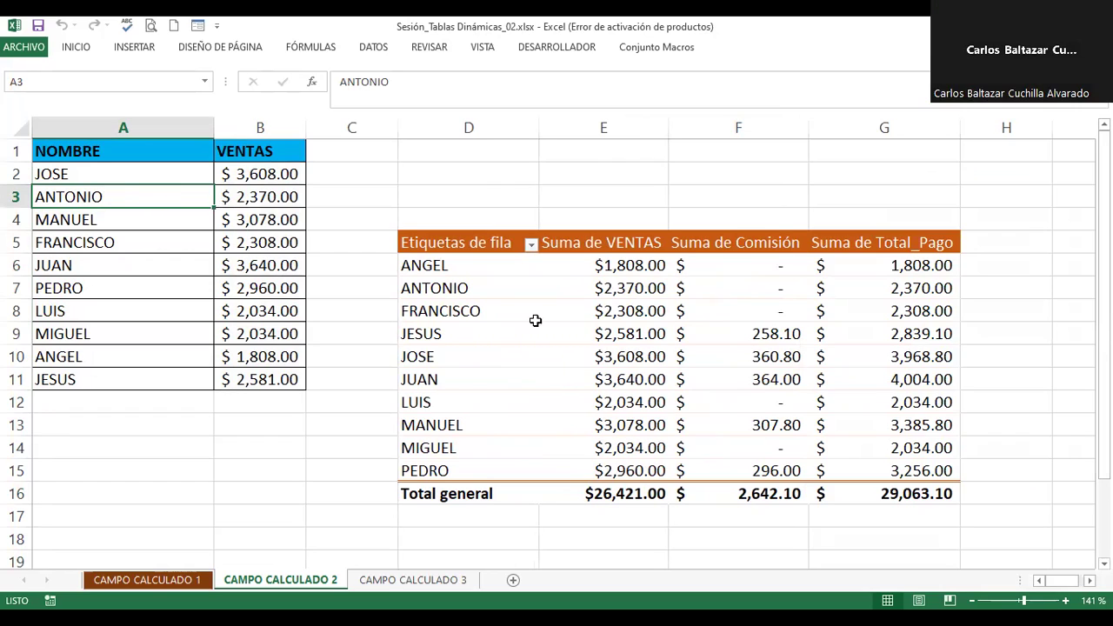
{"action": "left_click", "coordinate": [718, 333]}
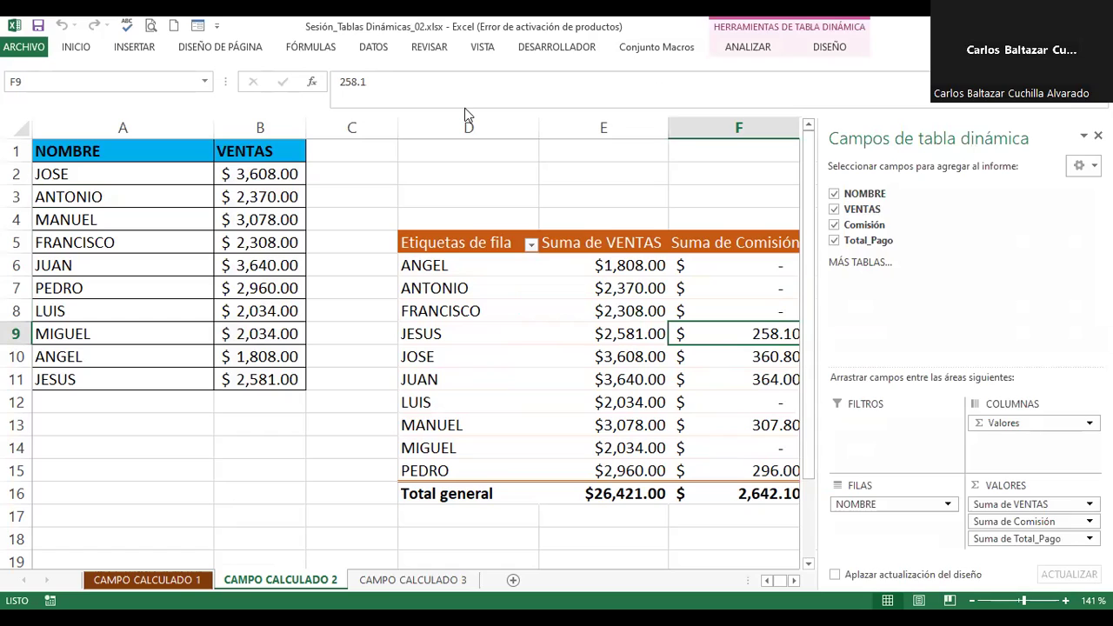
{"action": "left_click", "coordinate": [614, 265]}
{"action": "key", "text": "Right"}
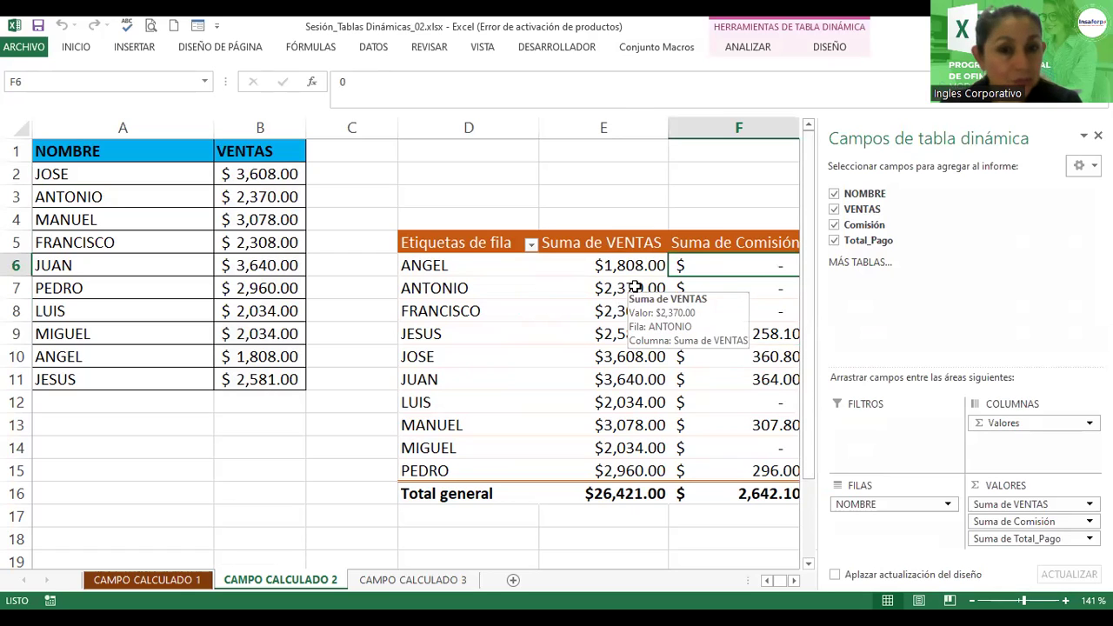
From ANALIZAR > Campos, elementos y conjuntos, open Campo calculado and move the dialog aside
{"action": "left_click", "coordinate": [747, 49]}
{"action": "left_click", "coordinate": [780, 69]}
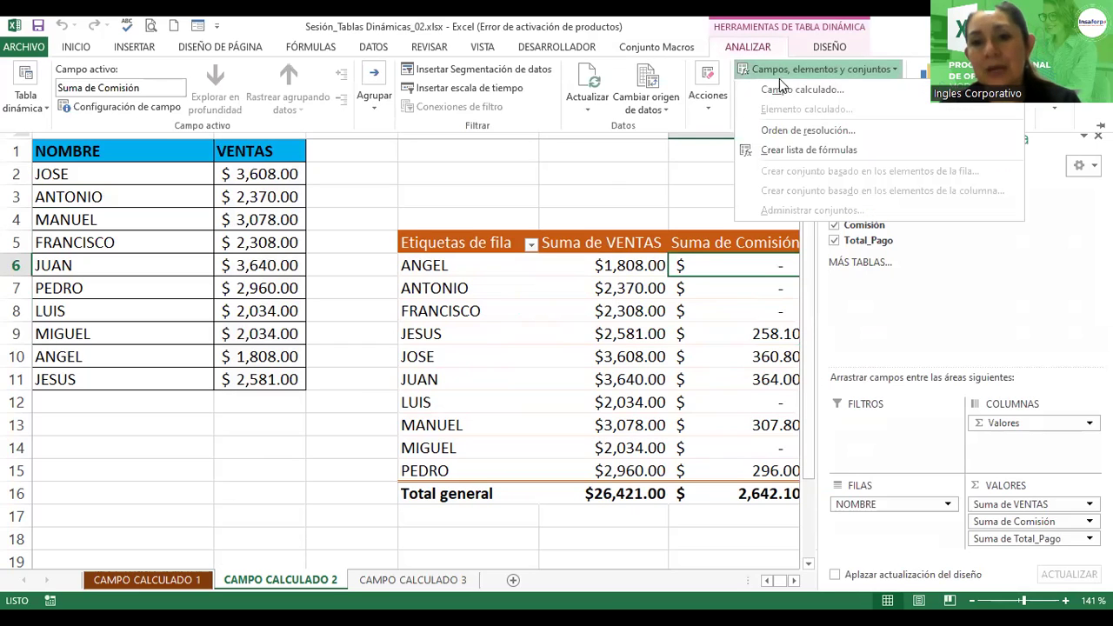
{"action": "left_click", "coordinate": [782, 90]}
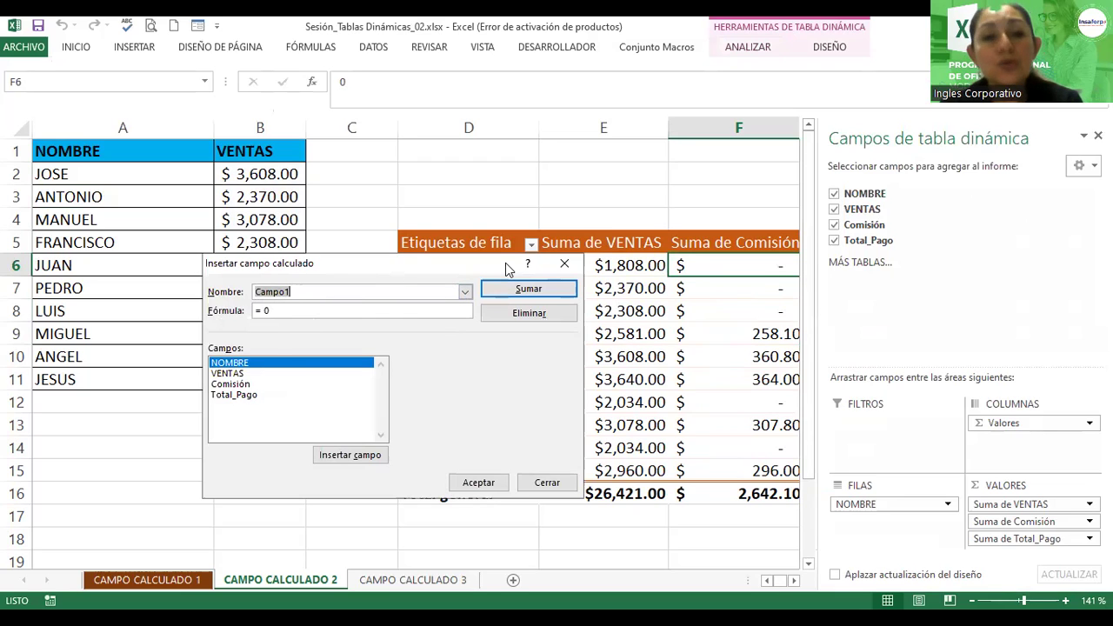
{"action": "left_click_drag", "start_coordinate": [505, 263], "coordinate": [625, 253]}
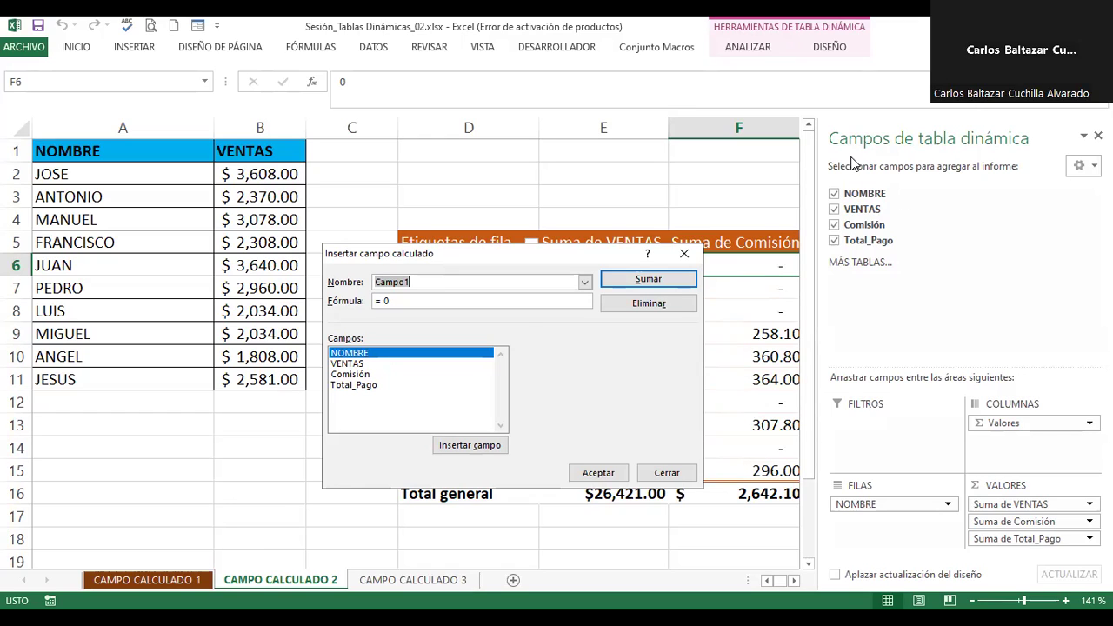
Load the existing Comisión field to show its formula =SI(VENTAS>=2500;VENTAS*10%;0) beside the pivot table
{"action": "left_click", "coordinate": [587, 279]}
{"action": "left_click", "coordinate": [474, 294]}
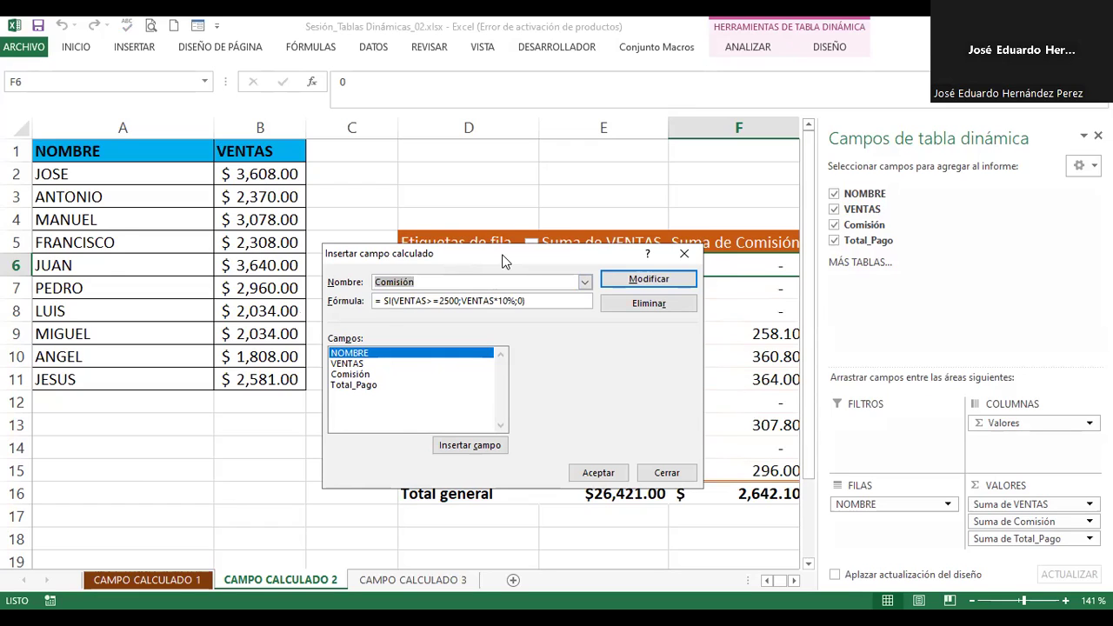
{"action": "left_click_drag", "start_coordinate": [504, 261], "coordinate": [206, 254]}
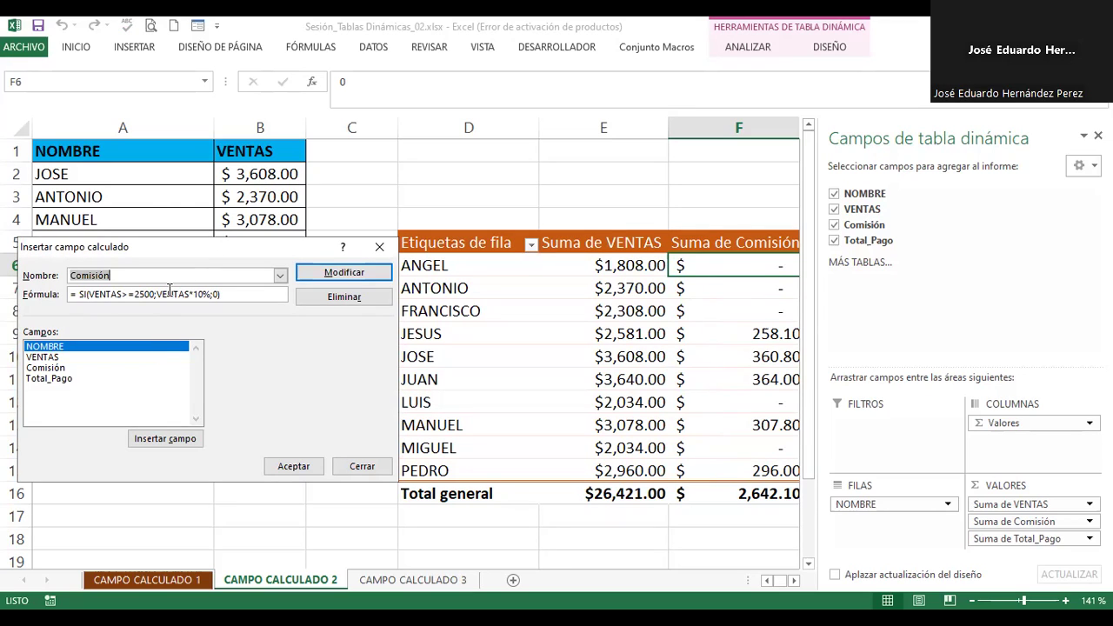
{"action": "left_click", "coordinate": [80, 293]}
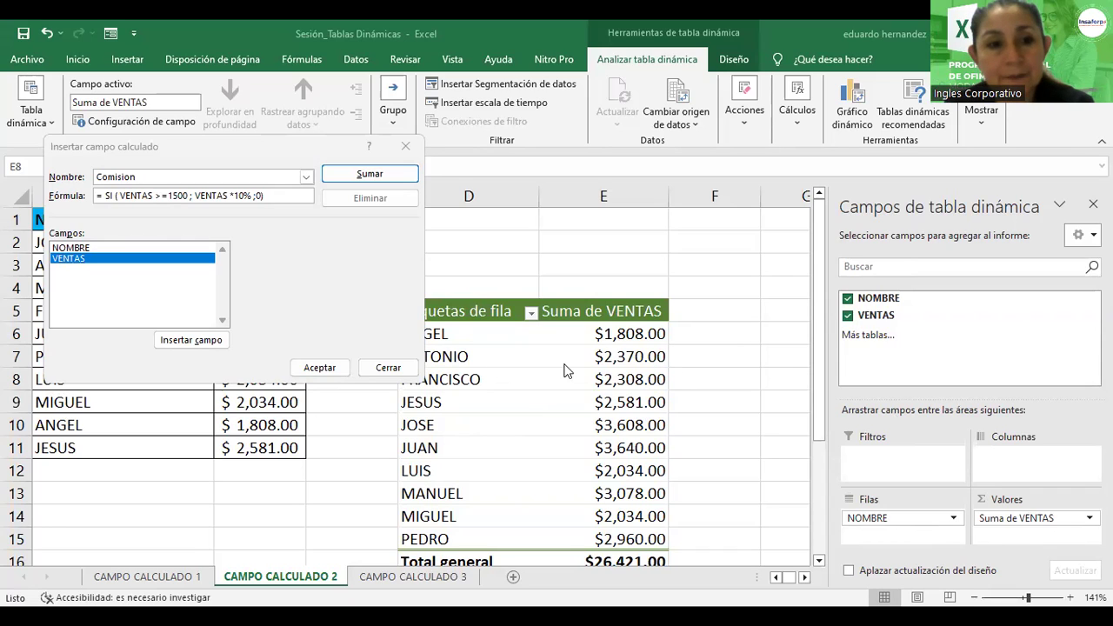
Submit the Comision formula, then replace its semicolon separators with commas after the error
{"action": "left_click", "coordinate": [320, 368]}
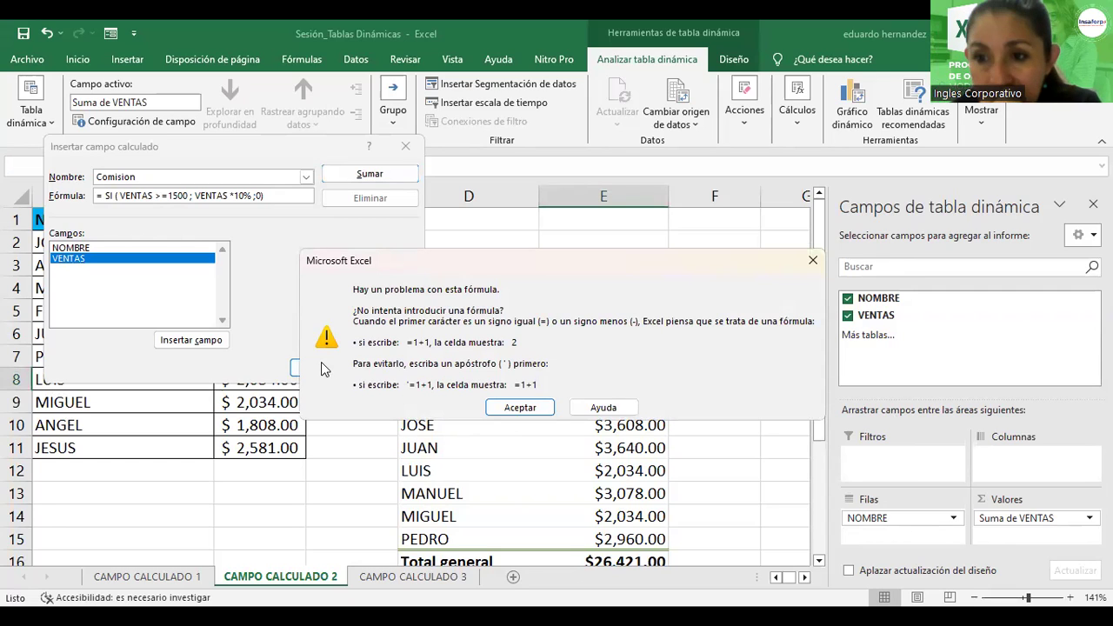
{"action": "left_click", "coordinate": [513, 406]}
{"action": "left_click", "coordinate": [195, 198]}
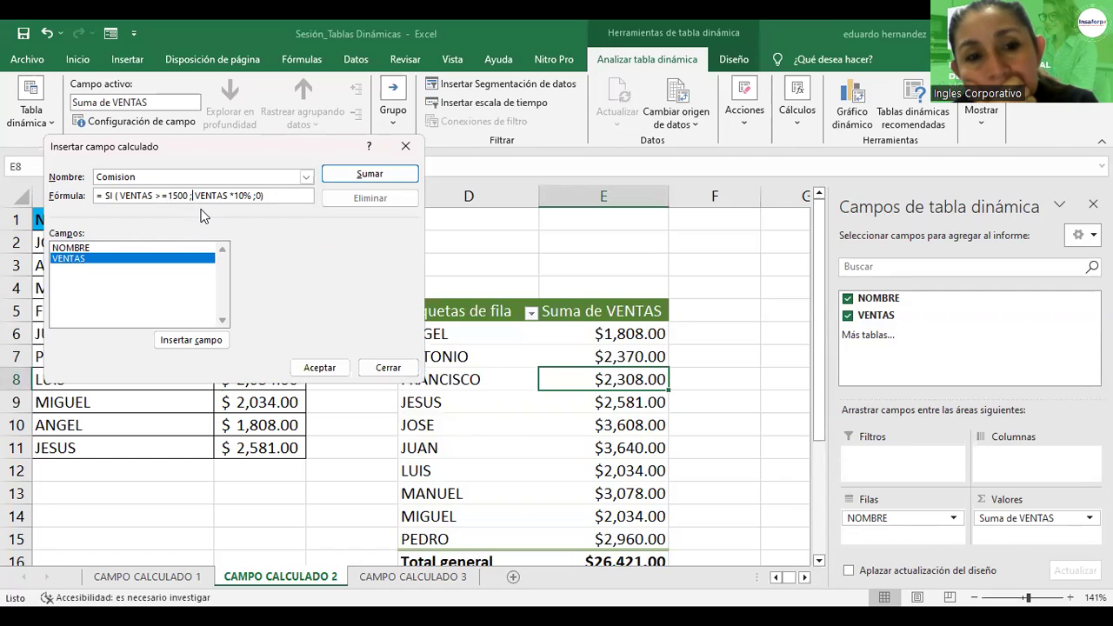
{"action": "key", "text": "BackSpace"}
{"action": "key", "text": "BackSpace"}
{"action": "type", "text": ","}
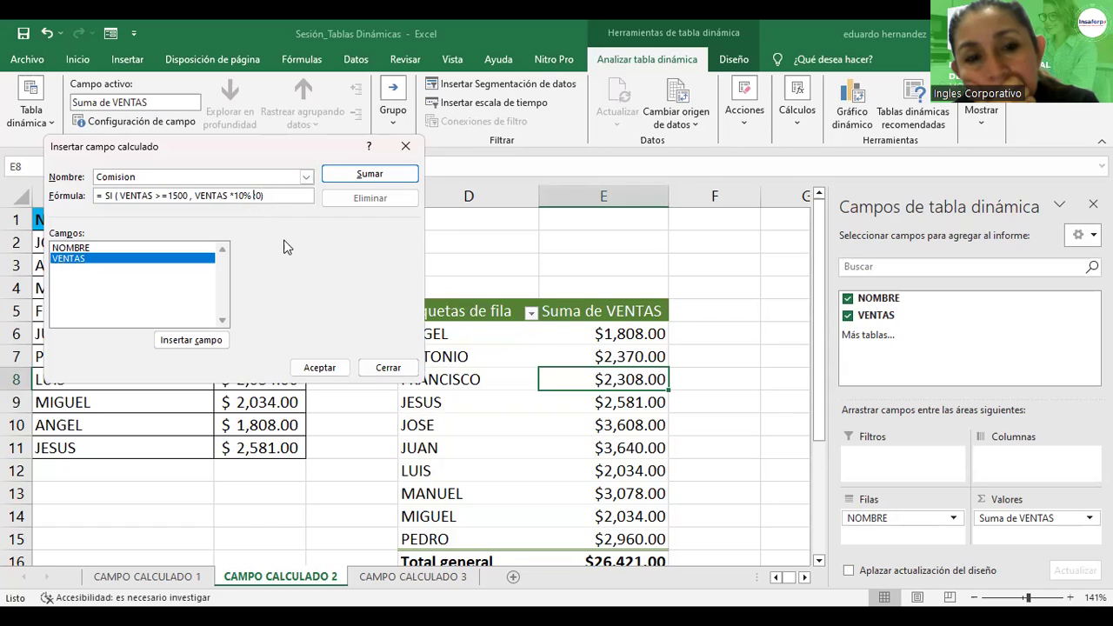
{"action": "key", "text": "BackSpace"}
{"action": "type", "text": ","}
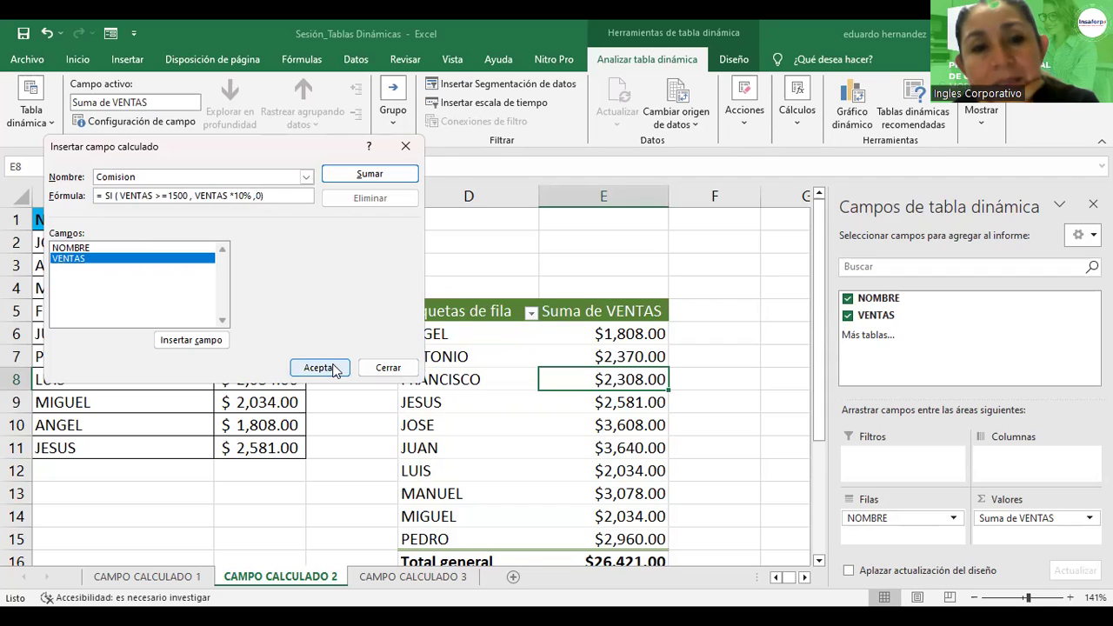
Retry saving, restore a semicolon after 1500, then close the dialog without saving
{"action": "left_click", "coordinate": [333, 369]}
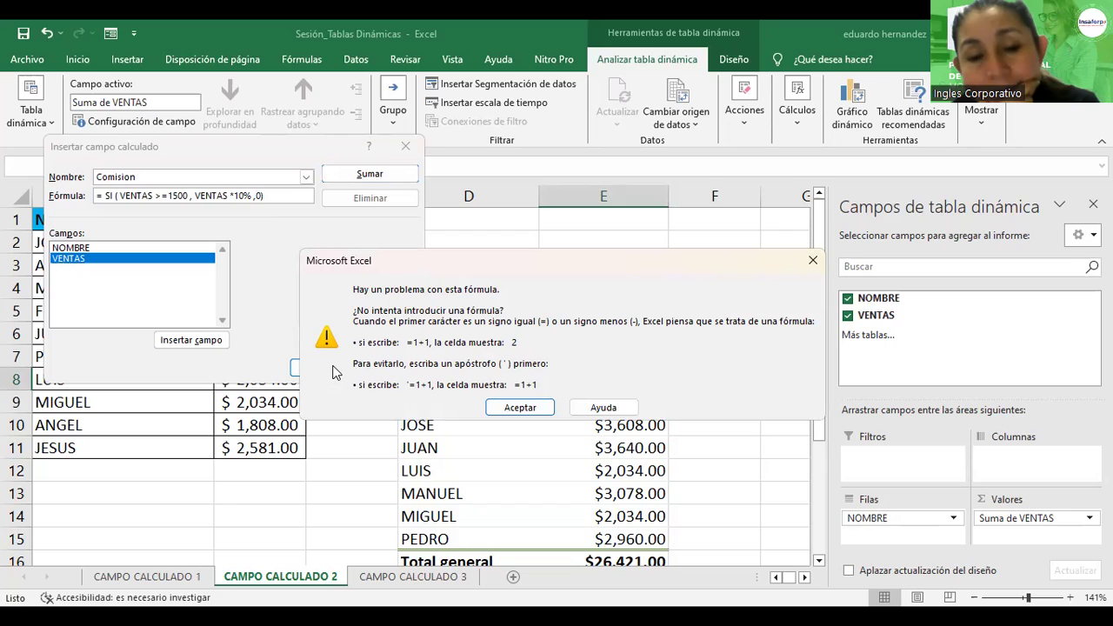
{"action": "left_click", "coordinate": [507, 409]}
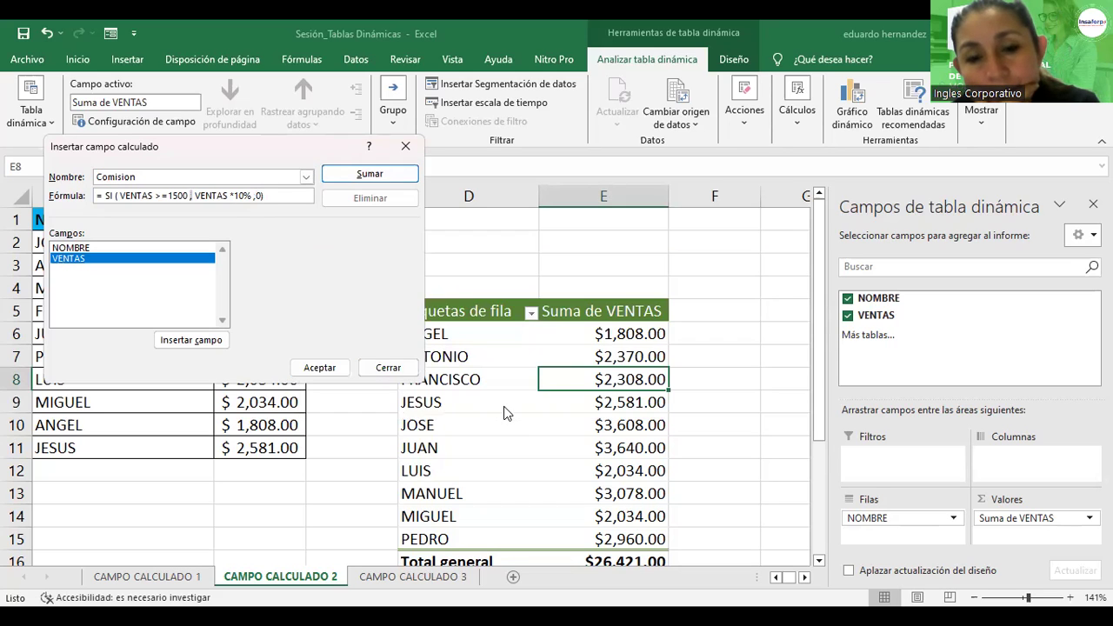
{"action": "key", "text": "BackSpace"}
{"action": "type", "text": ";"}
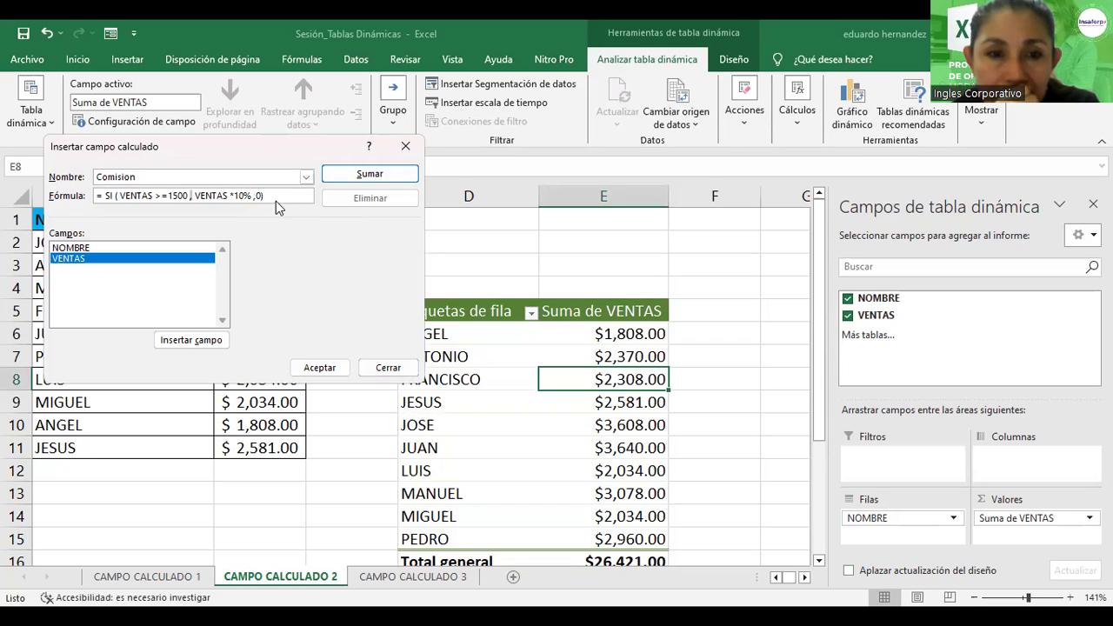
{"action": "left_click", "coordinate": [385, 367]}
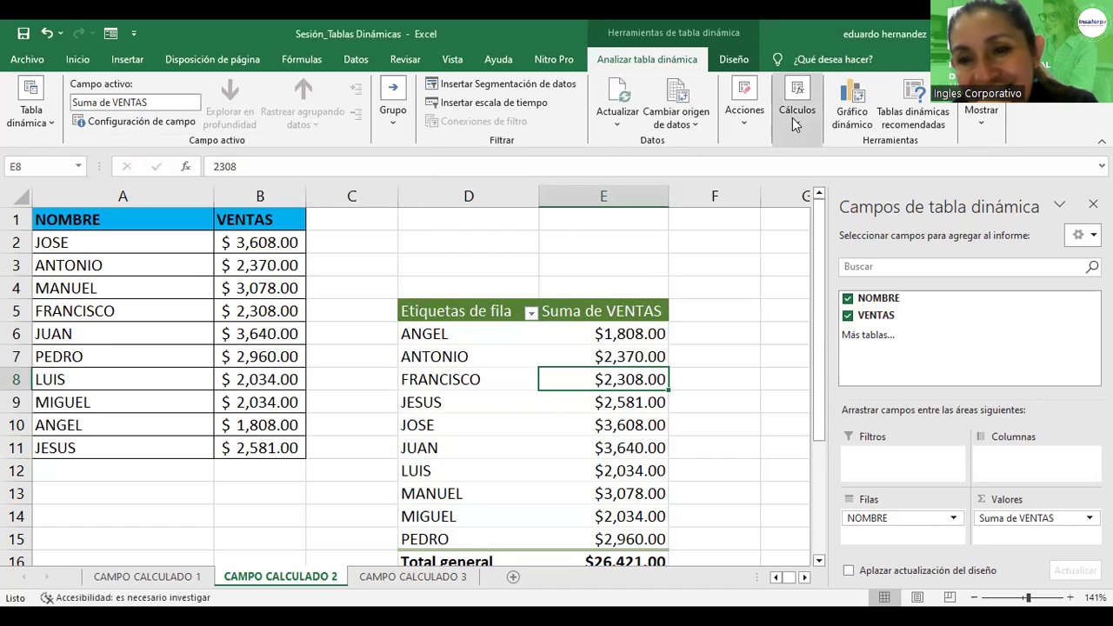
Reopen Campo calculado, name the new field Comision and clear its formula to '='
{"action": "left_click", "coordinate": [792, 117]}
{"action": "left_click", "coordinate": [817, 170]}
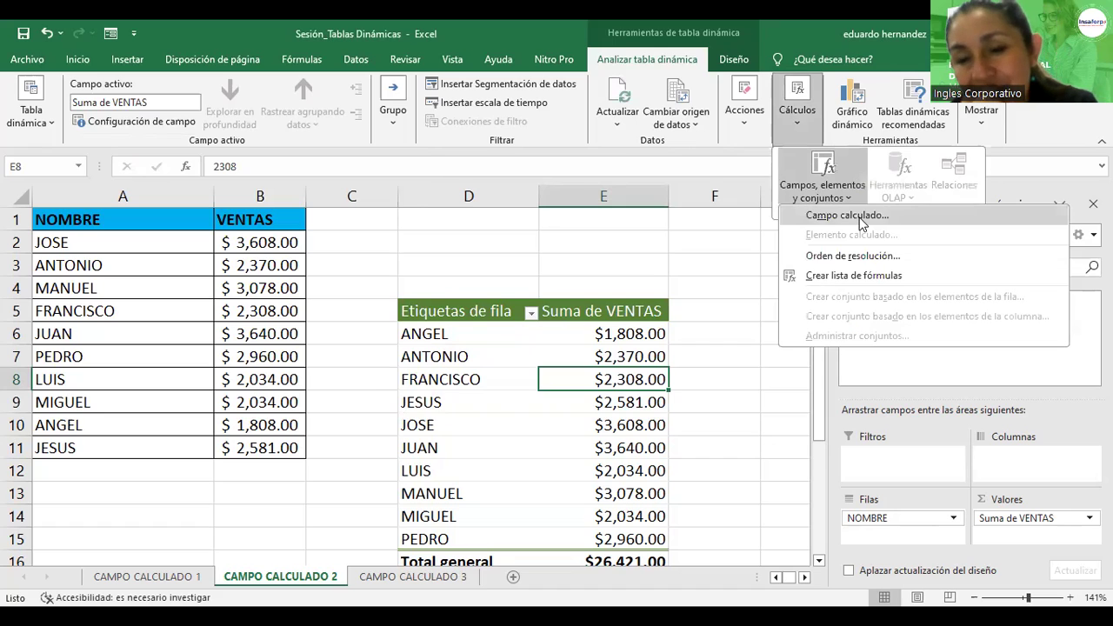
{"action": "left_click", "coordinate": [848, 215]}
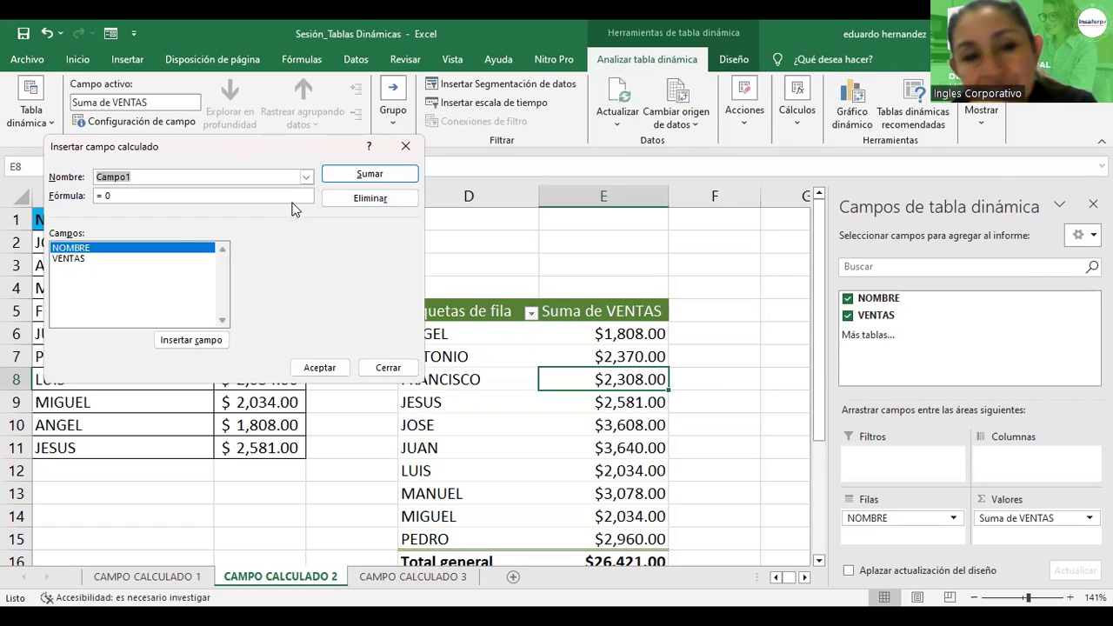
{"action": "type", "text": "Comisi"}
{"action": "key", "text": "BackSpace"}
{"action": "key", "text": "BackSpace"}
{"action": "key", "text": "BackSpace"}
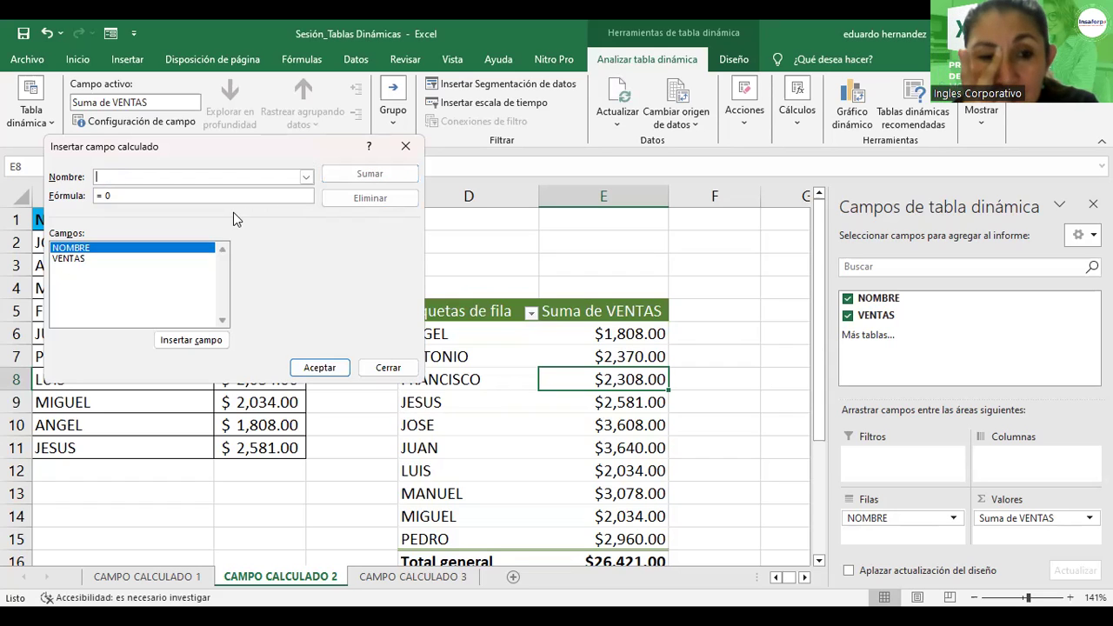
{"action": "left_click", "coordinate": [305, 178]}
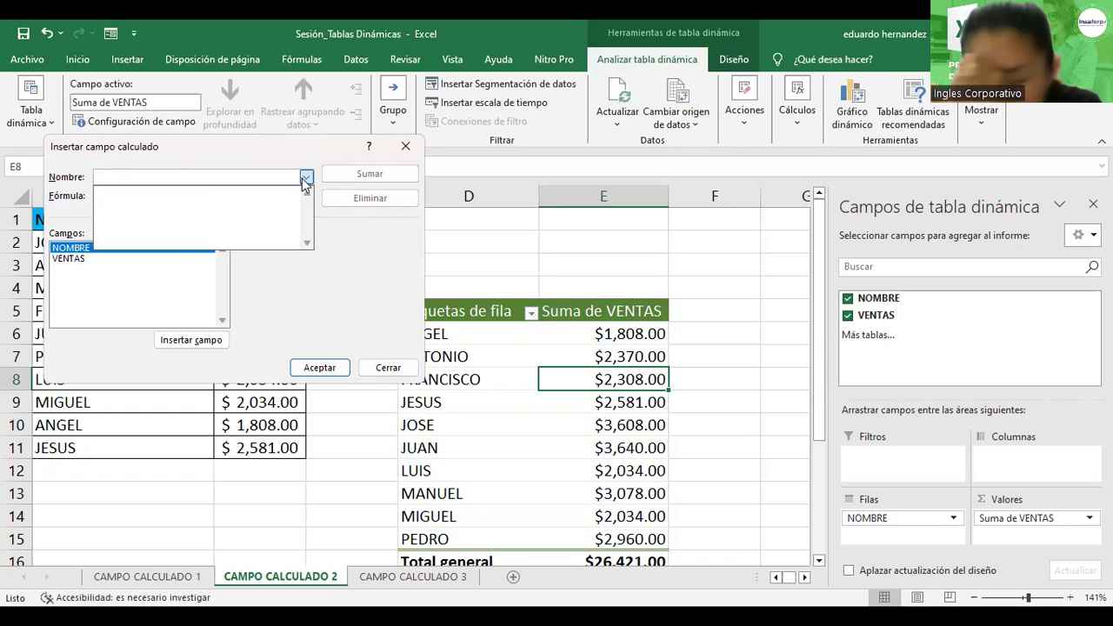
{"action": "type", "text": "Comision"}
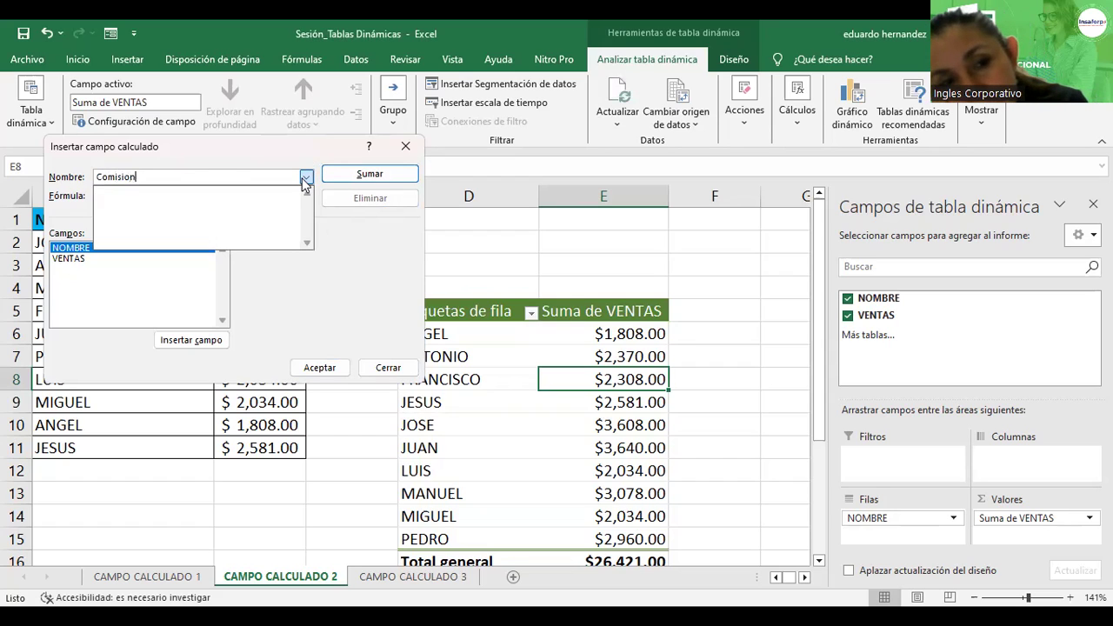
{"action": "left_click", "coordinate": [306, 178]}
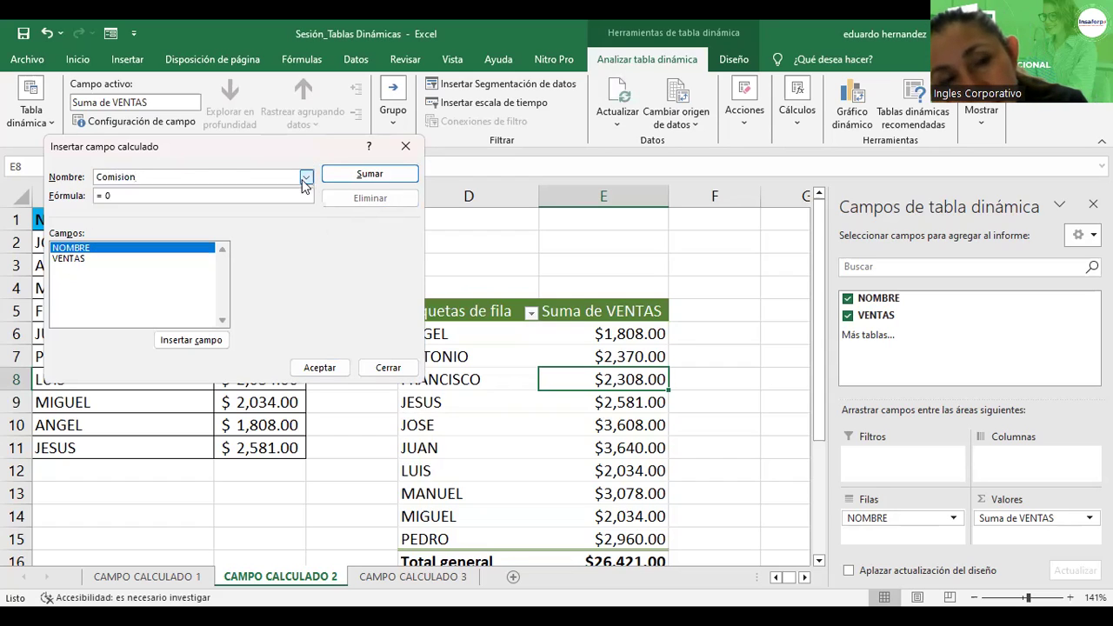
{"action": "key", "text": "BackSpace"}
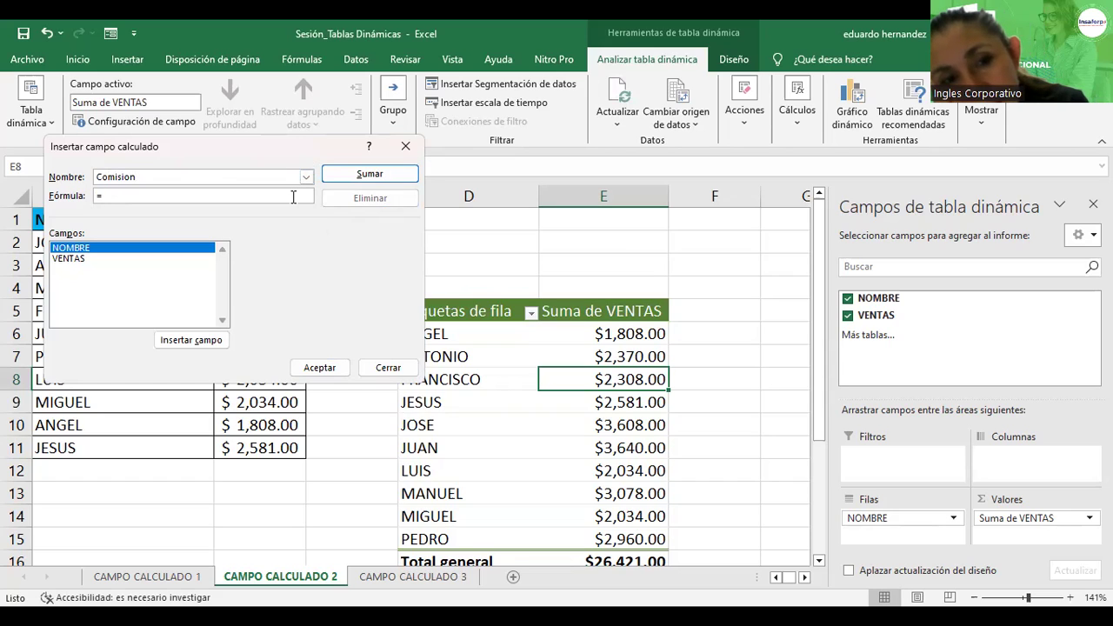
Enter =SI(VENTAS>=2500;VENTAS*10%;0) as the Comision formula and accept it
{"action": "type", "text": "SI"}
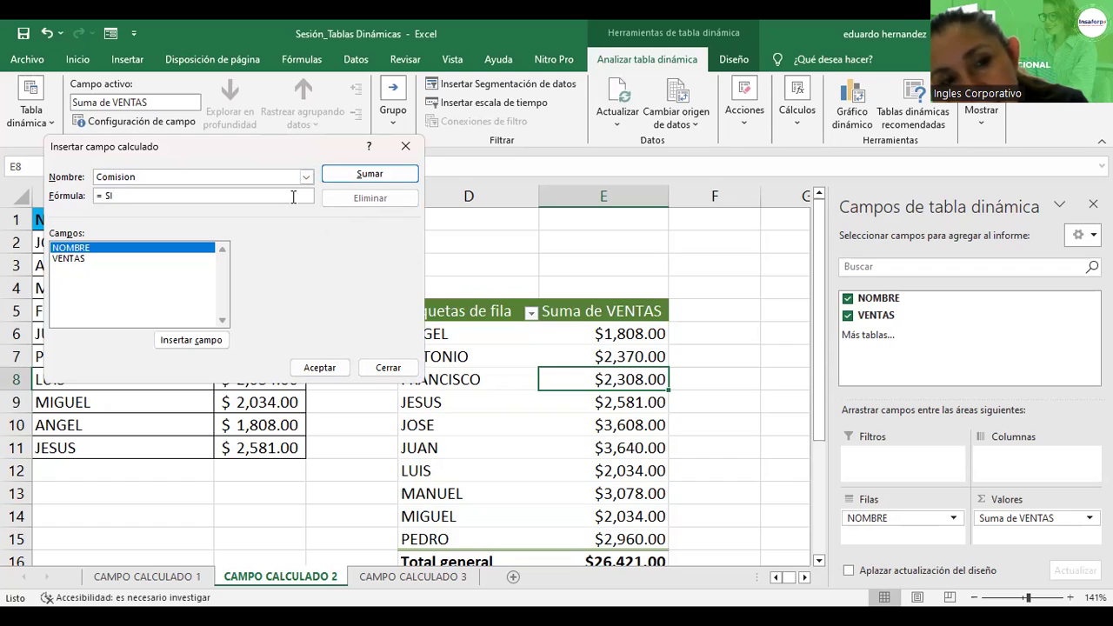
{"action": "type", "text": "("}
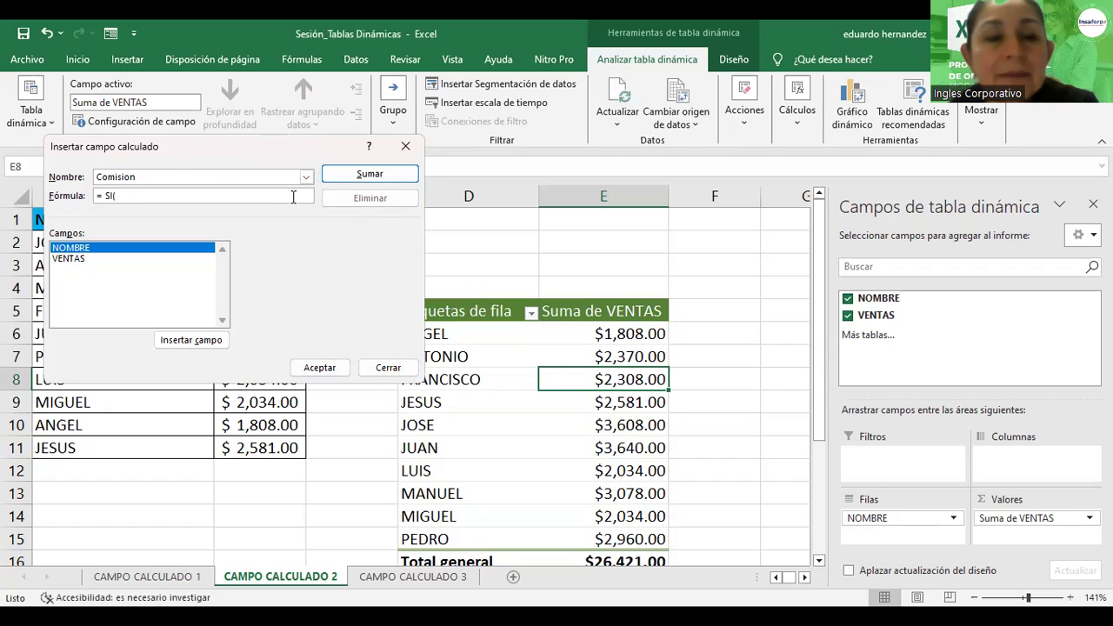
{"action": "left_click", "coordinate": [75, 262]}
{"action": "double_click", "coordinate": [76, 261]}
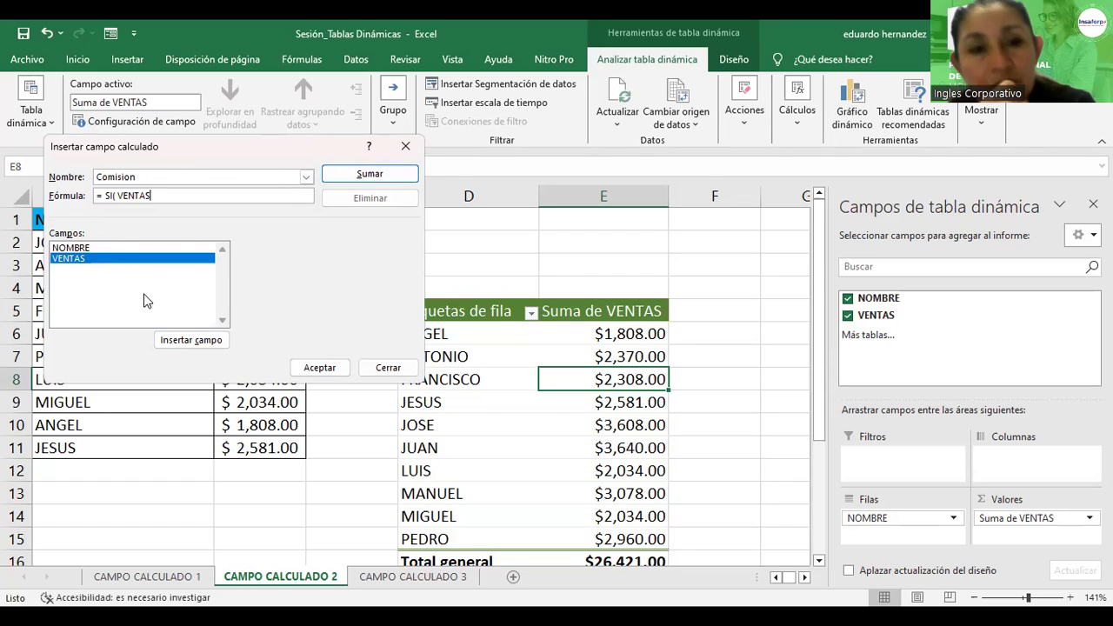
{"action": "type", "text": ">"}
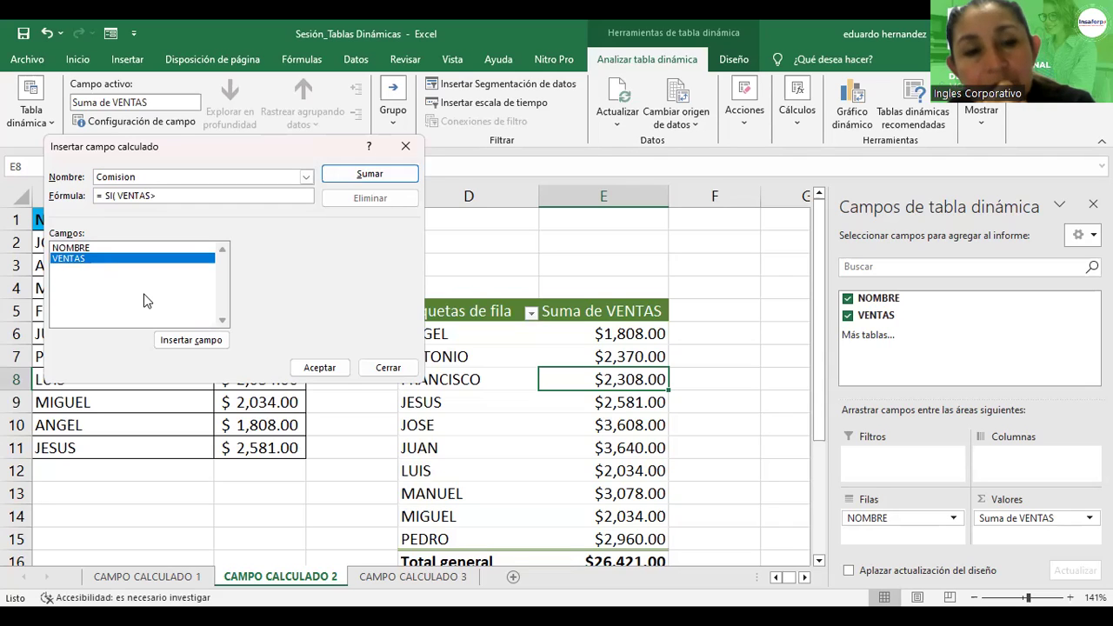
{"action": "type", "text": "="}
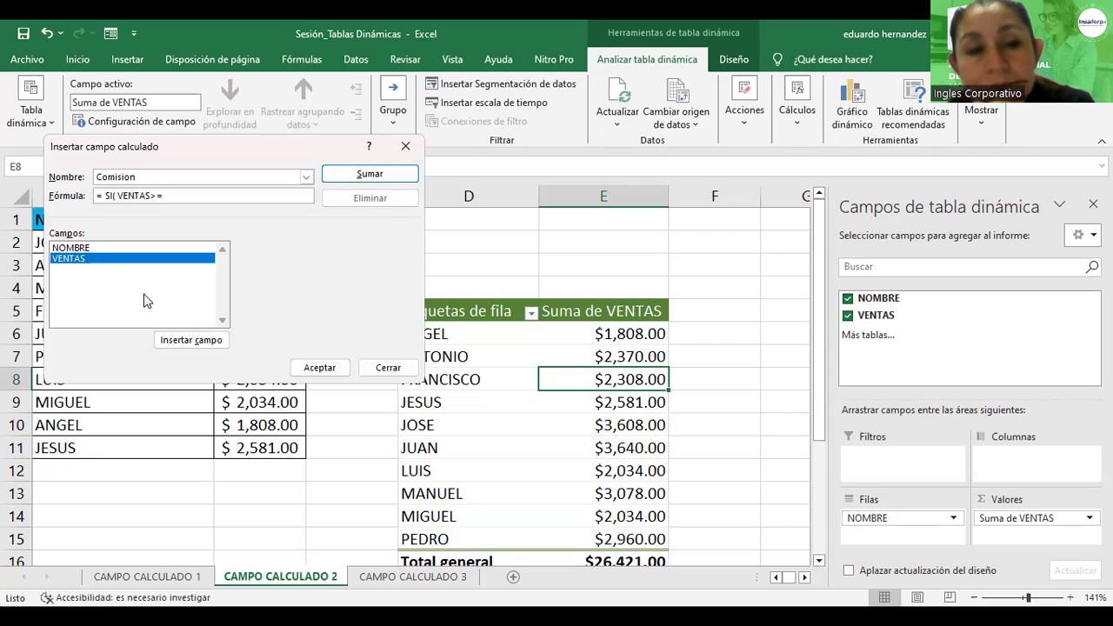
{"action": "type", "text": "2"}
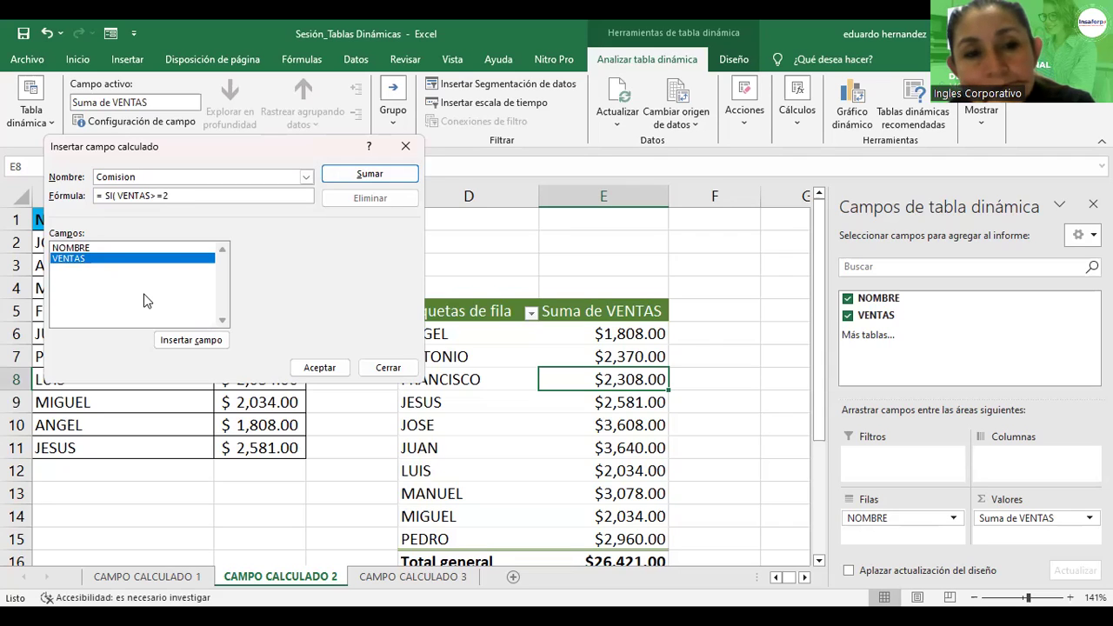
{"action": "type", "text": "500;"}
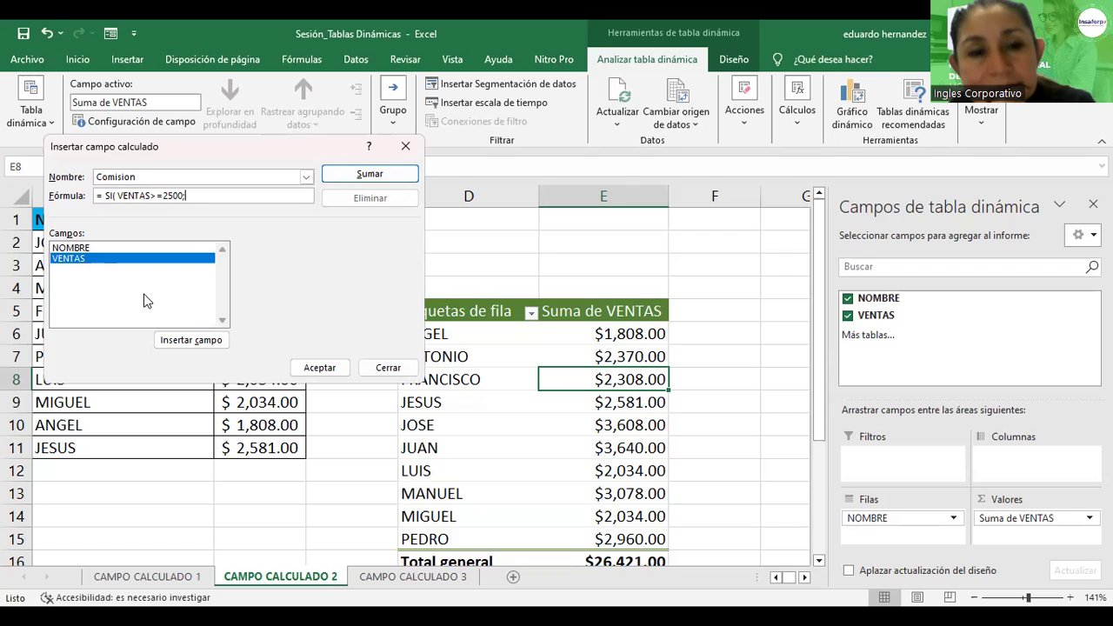
{"action": "double_click", "coordinate": [101, 259]}
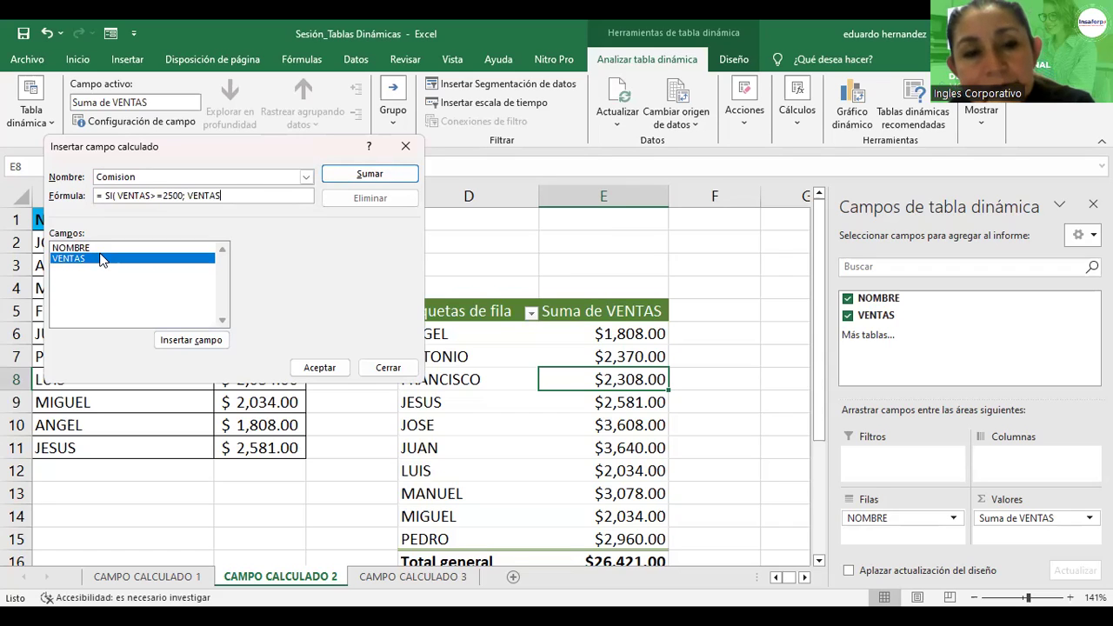
{"action": "type", "text": "*"}
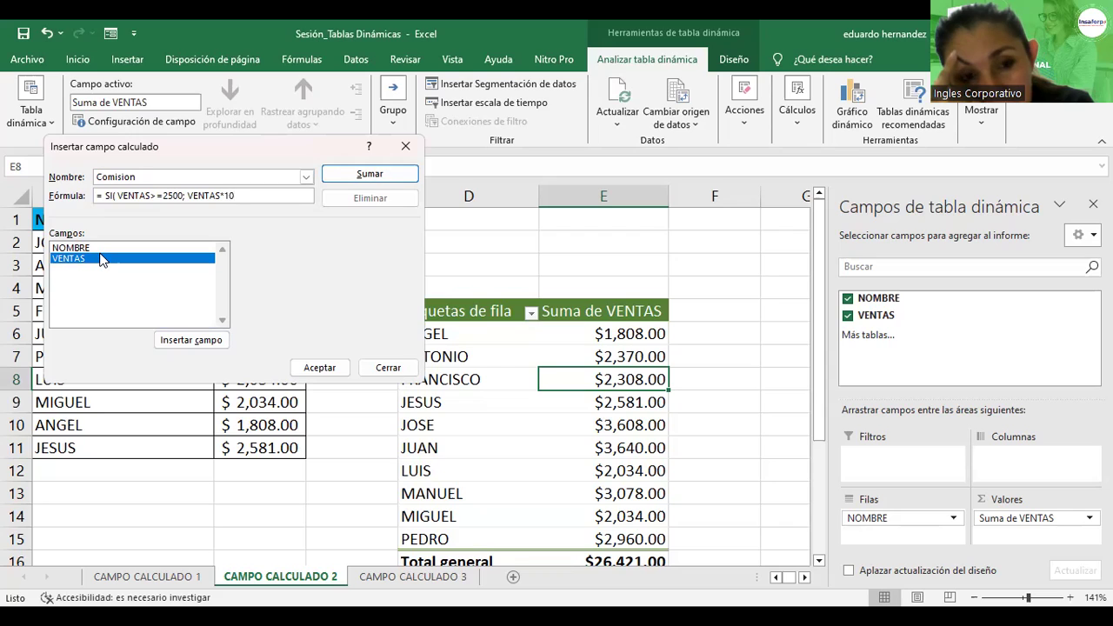
{"action": "type", "text": "%;0"}
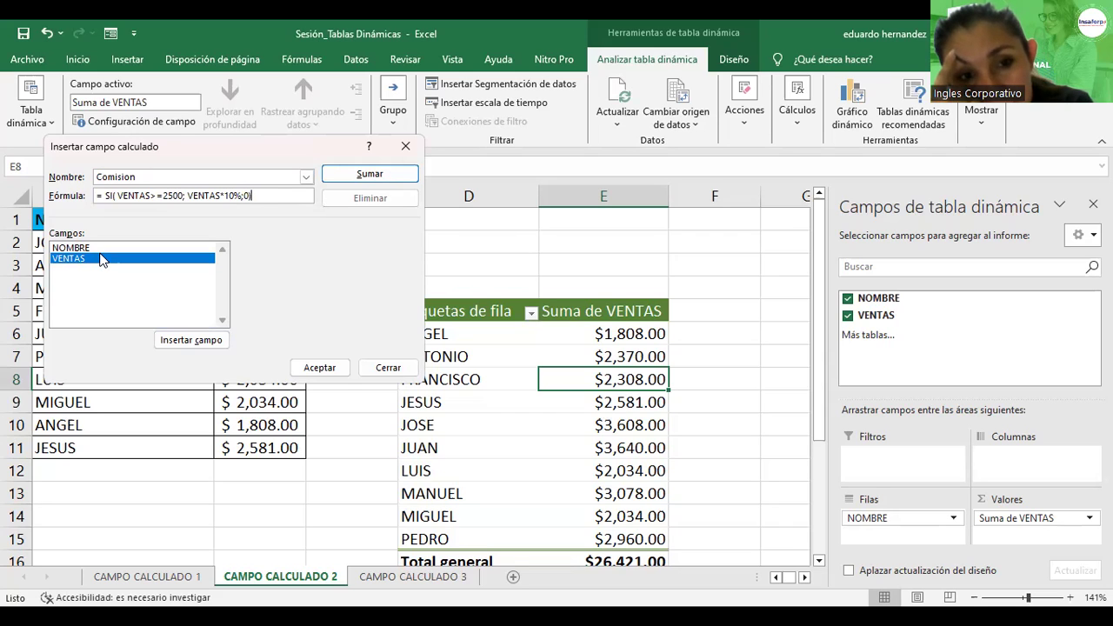
{"action": "left_click", "coordinate": [315, 371]}
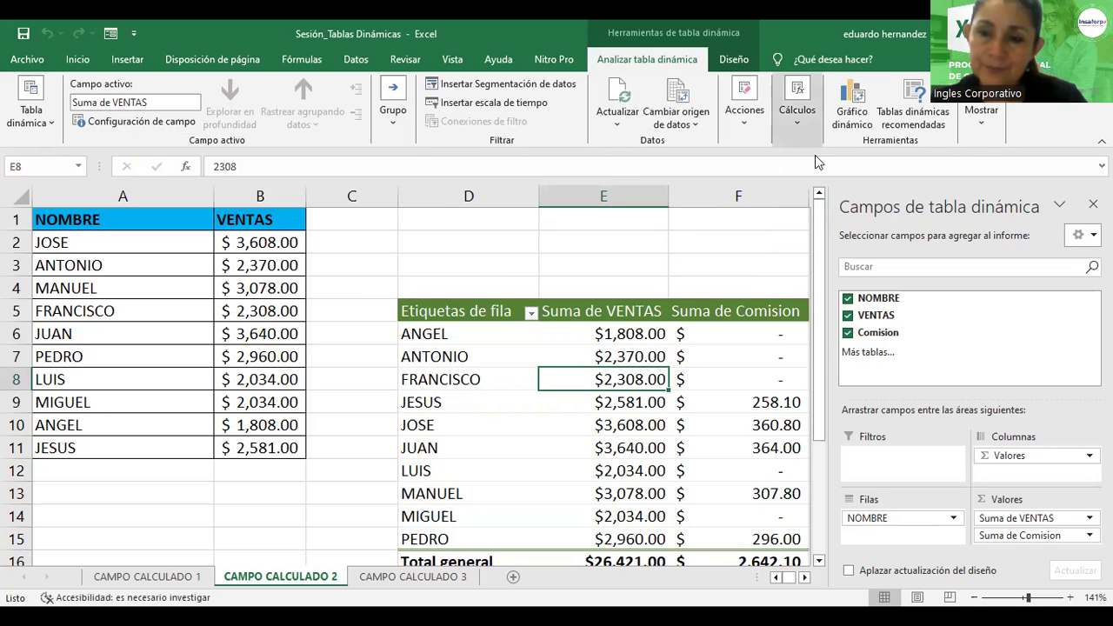
{"action": "left_click", "coordinate": [792, 127]}
Create calculated field Total with formula =VENTAS+Comision and accept it, then deselect the pivot table
{"action": "left_click", "coordinate": [820, 167]}
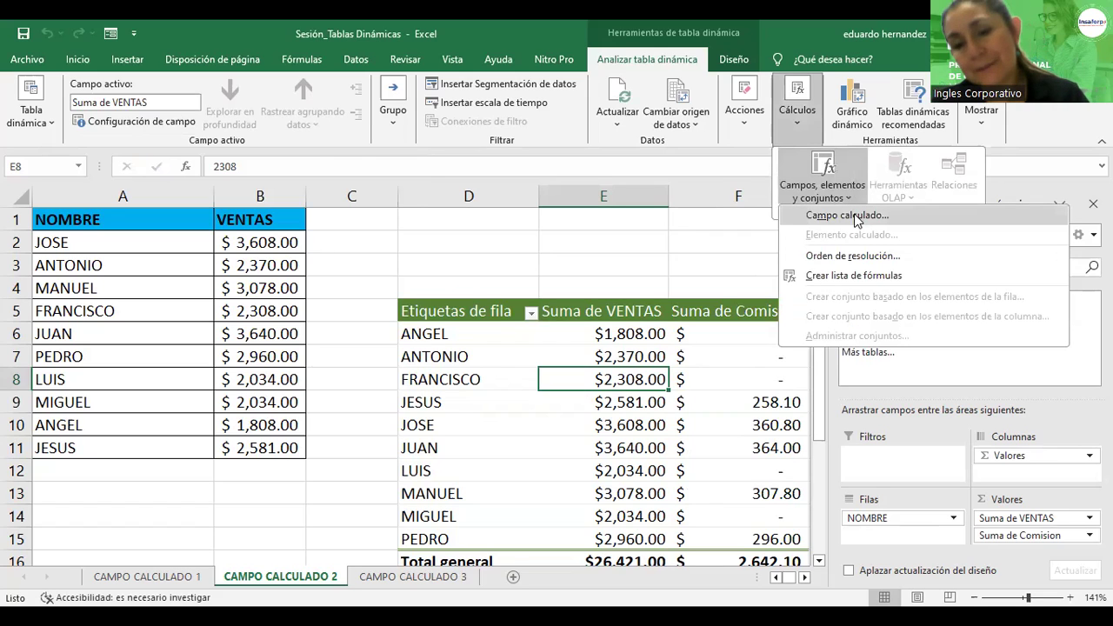
{"action": "left_click", "coordinate": [848, 215]}
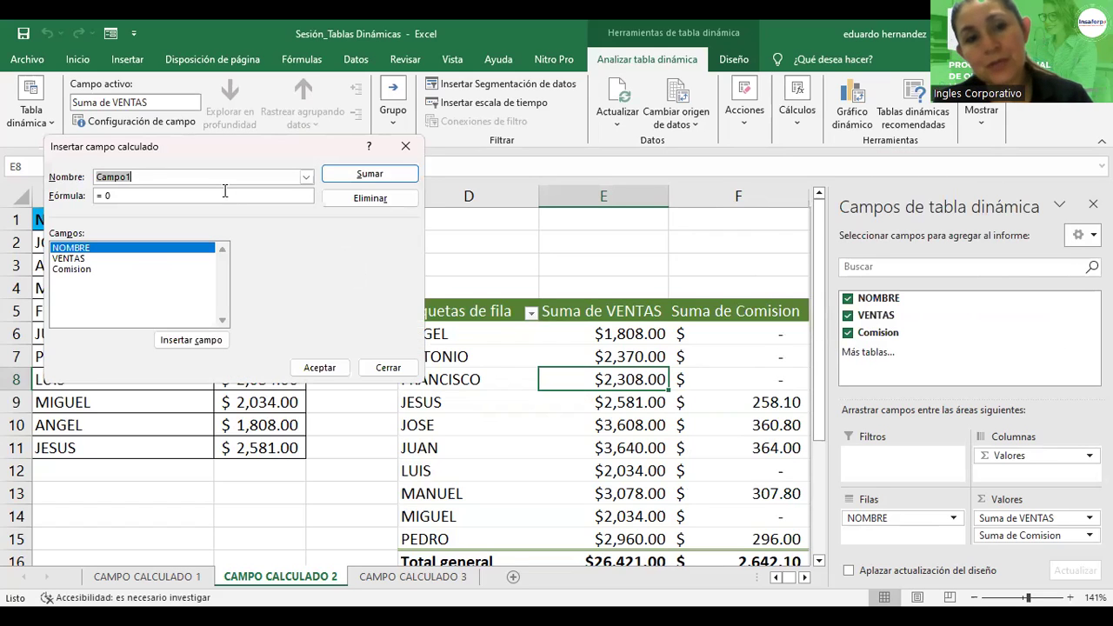
{"action": "type", "text": "Total"}
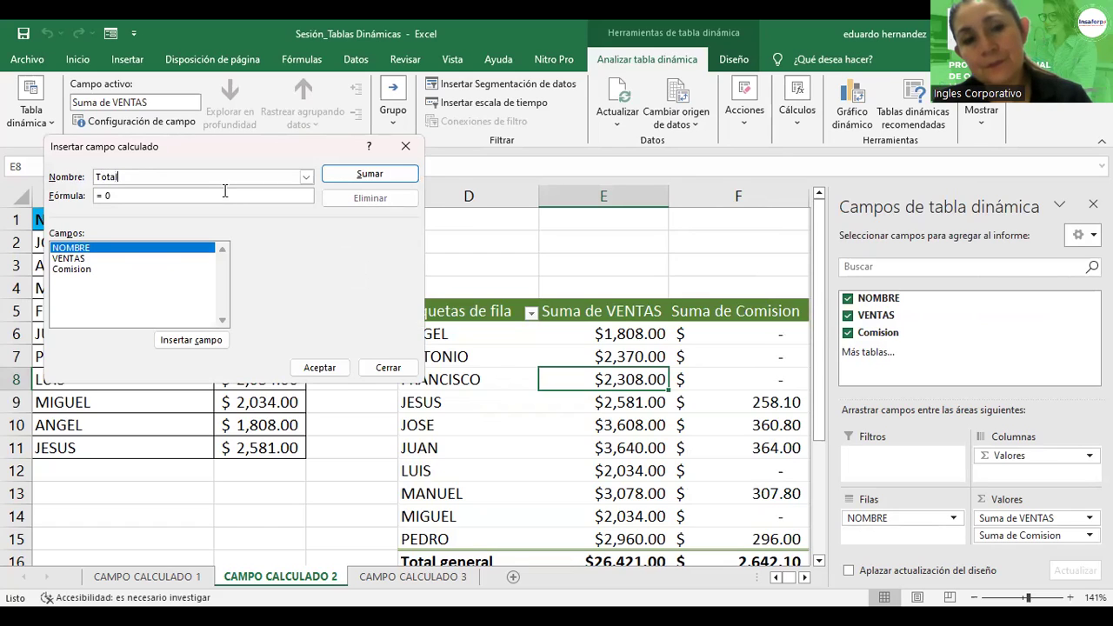
{"action": "left_click", "coordinate": [259, 195]}
{"action": "double_click", "coordinate": [94, 260]}
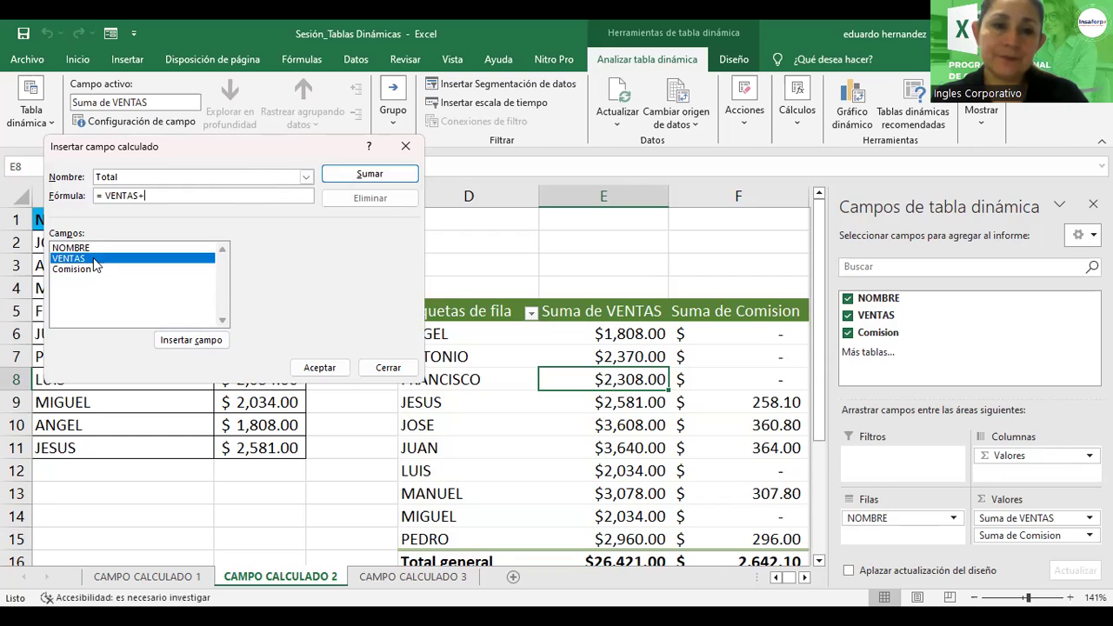
{"action": "double_click", "coordinate": [87, 269]}
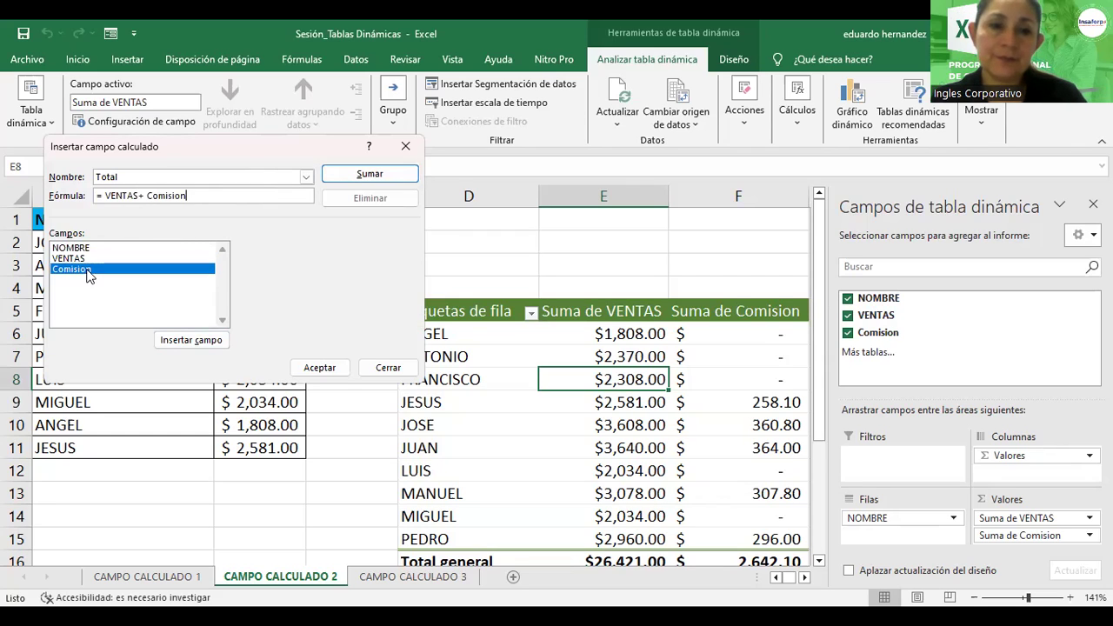
{"action": "left_click", "coordinate": [312, 370]}
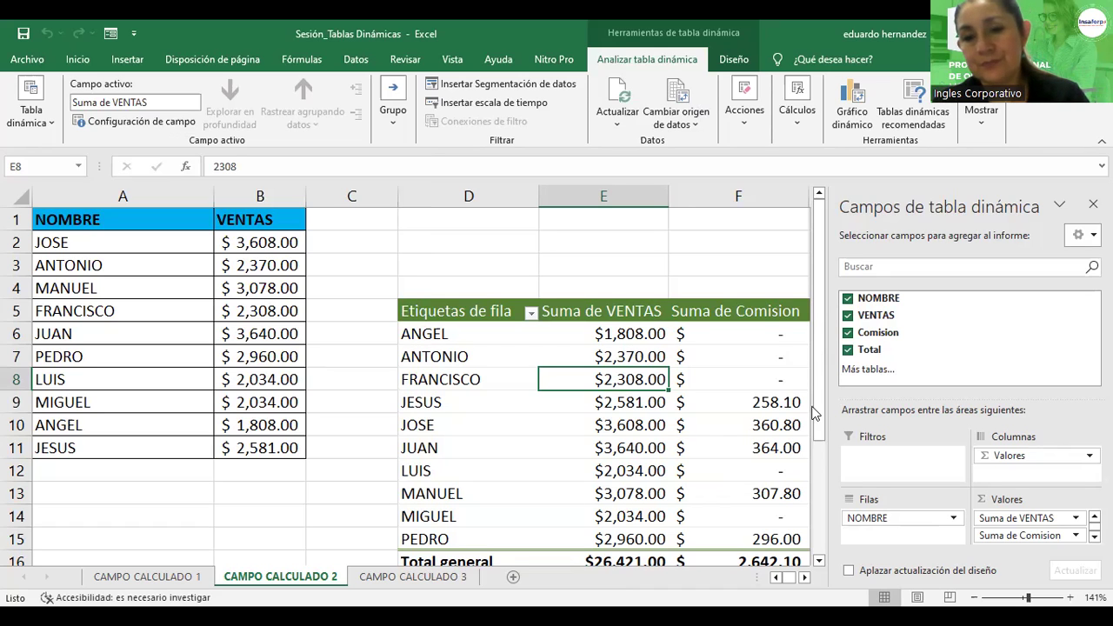
{"action": "left_click", "coordinate": [736, 274]}
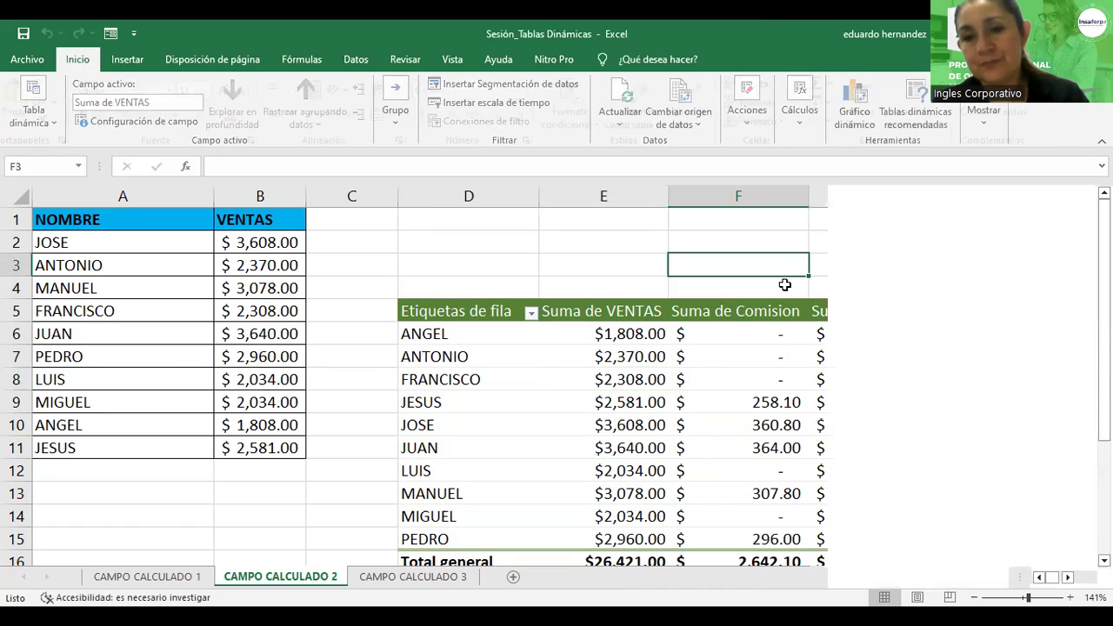